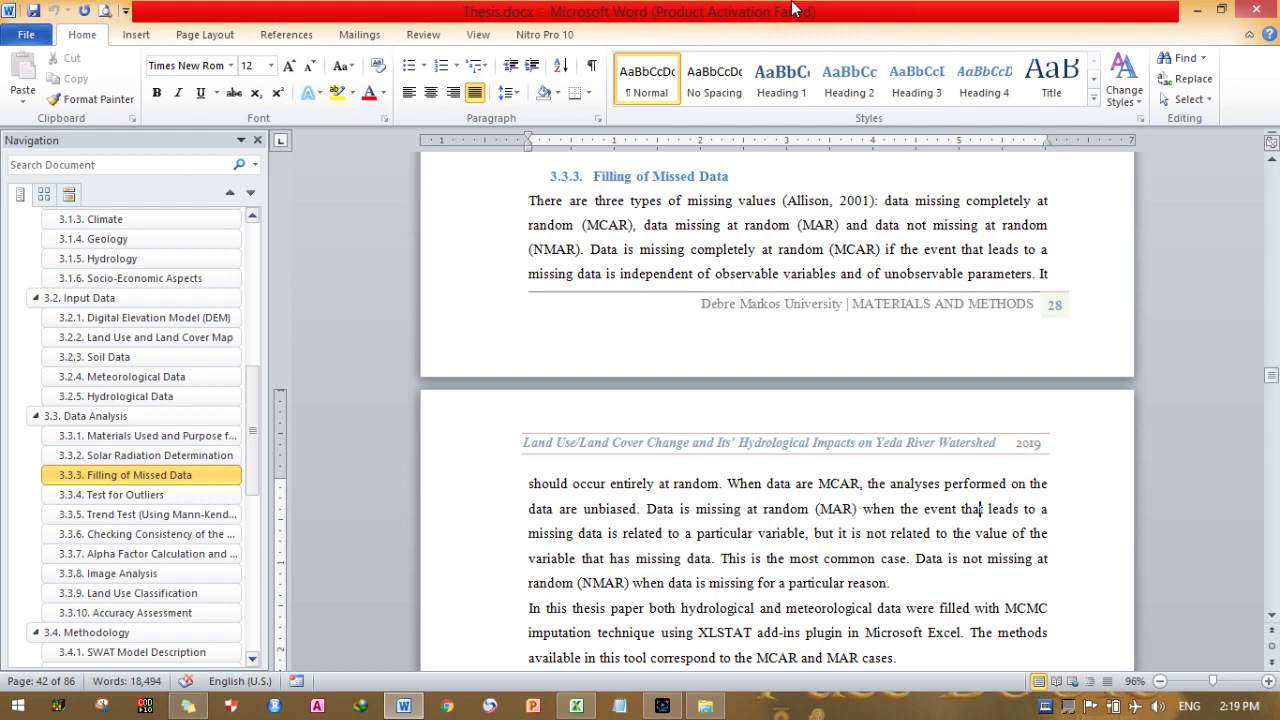
Read the thesis section 3.3.3 Filling of Missed Data down to the XLSTAT options for quantitative and qualitative data.
scroll(756, 222, down, 5)
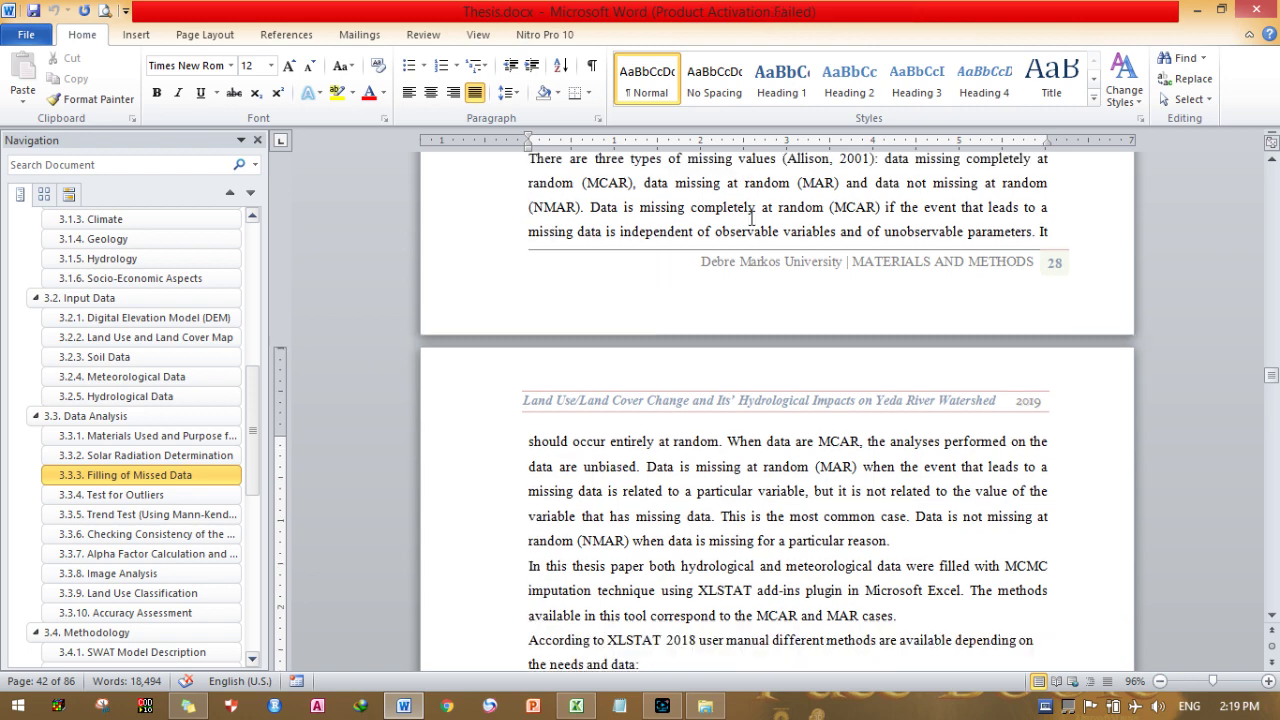
scroll(756, 222, down, 2)
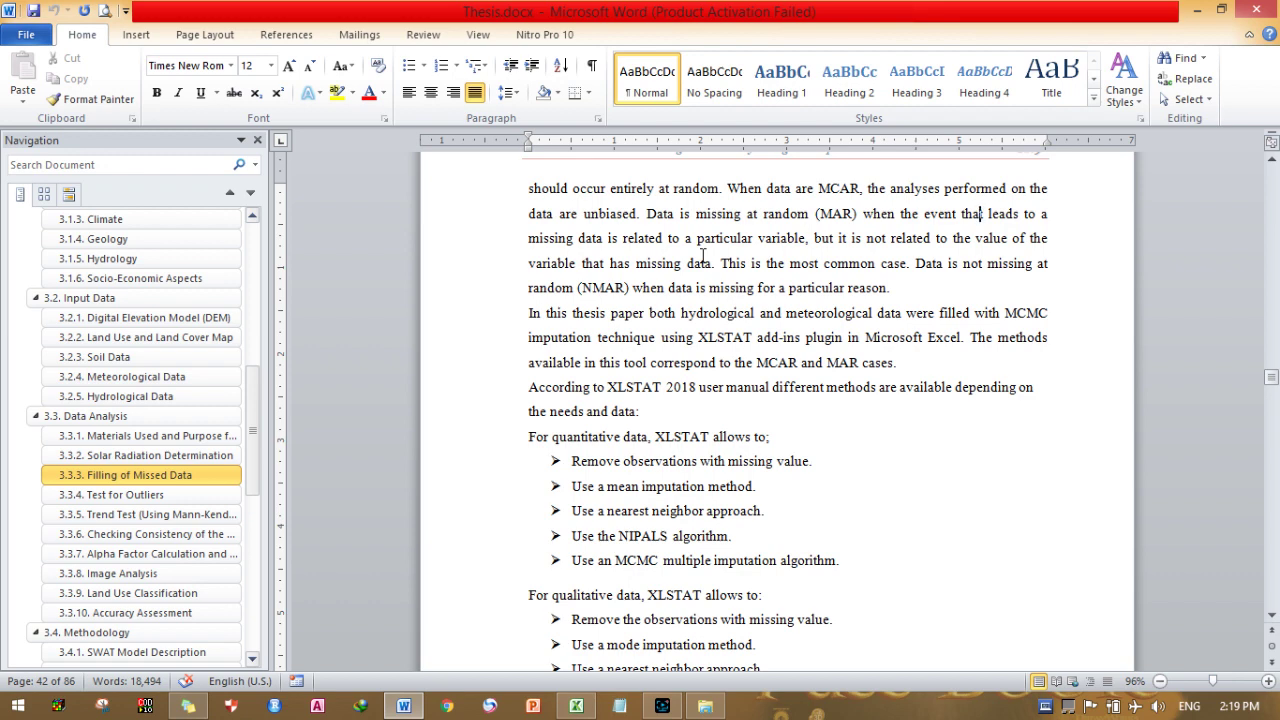
scroll(780, 396, down, 1)
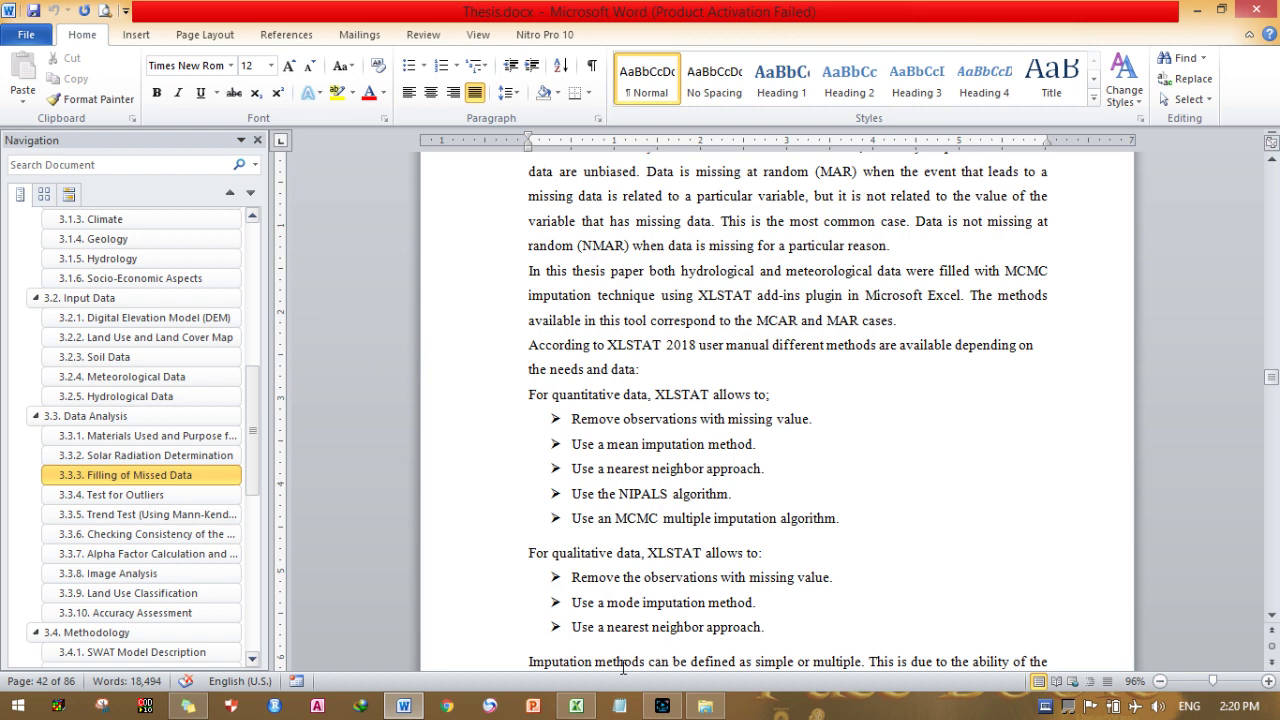
Switch to the Book1 workbook in Excel and open the Raw Rf sheet.
mouse_move(576, 706)
click(589, 564)
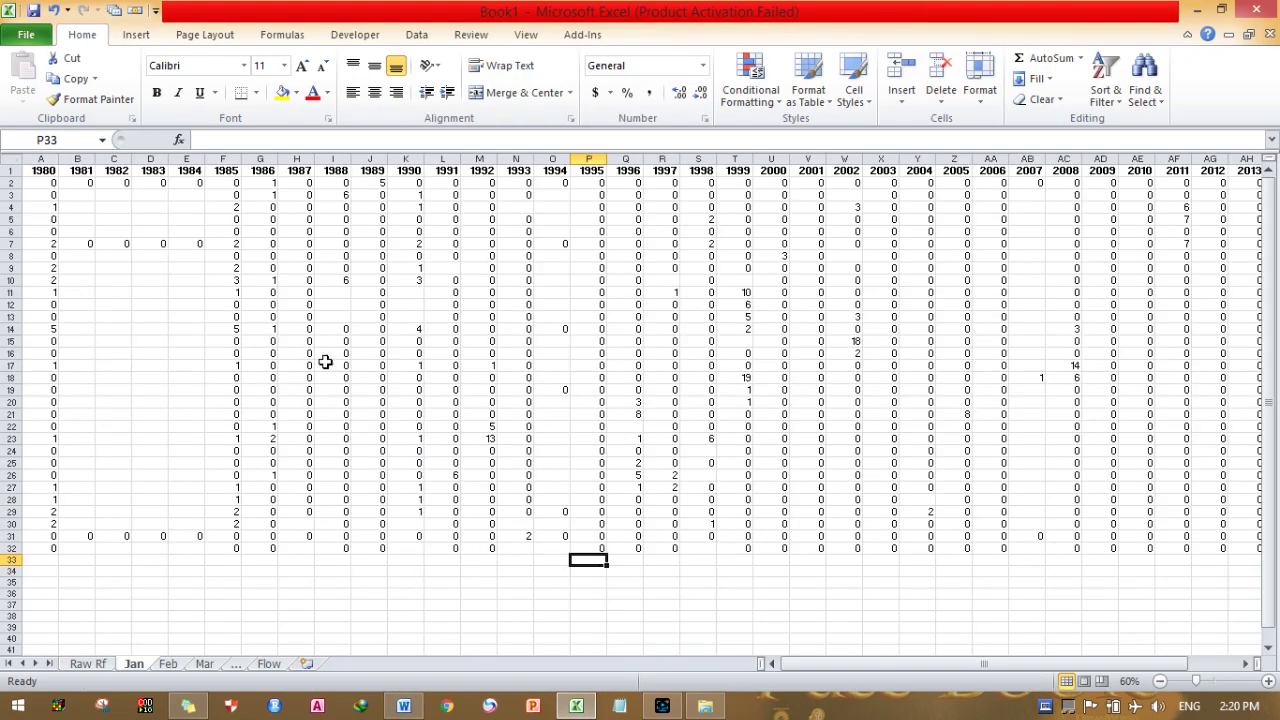
click(88, 664)
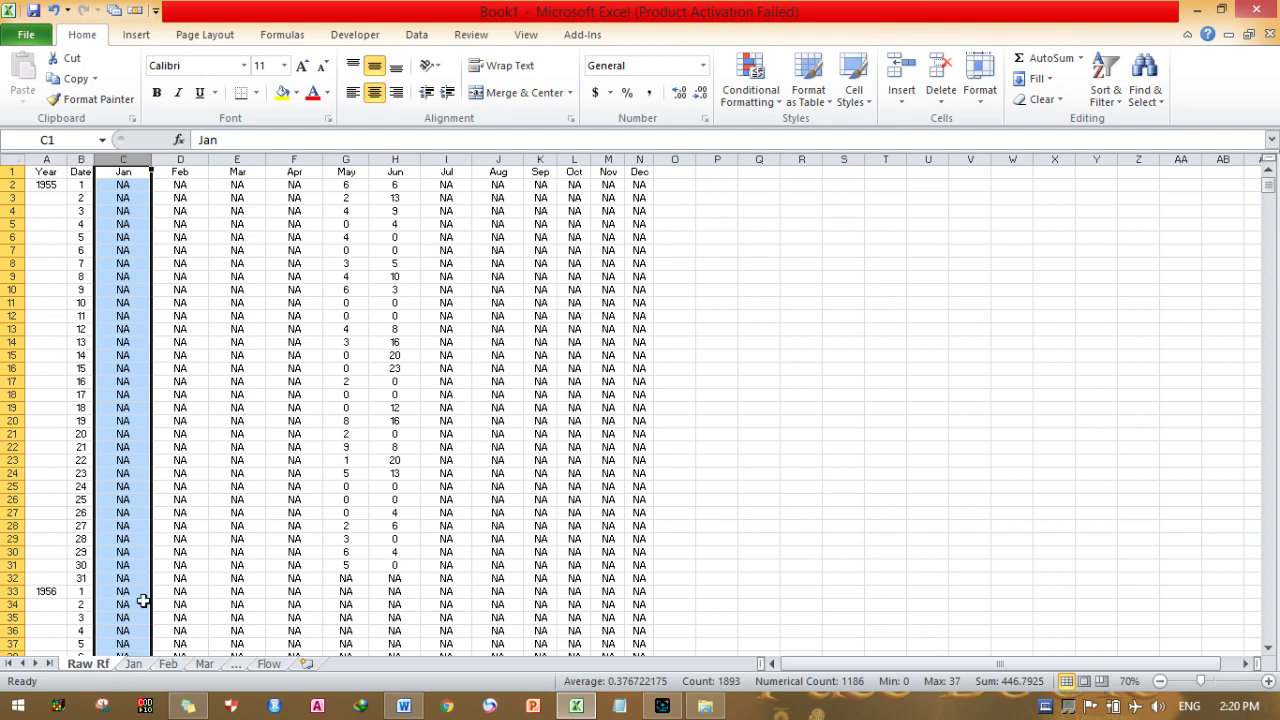
Examine the Raw Rf sheet's layout, going over the Year, Date and first month headers and an NA entry under Jan.
click(45, 170)
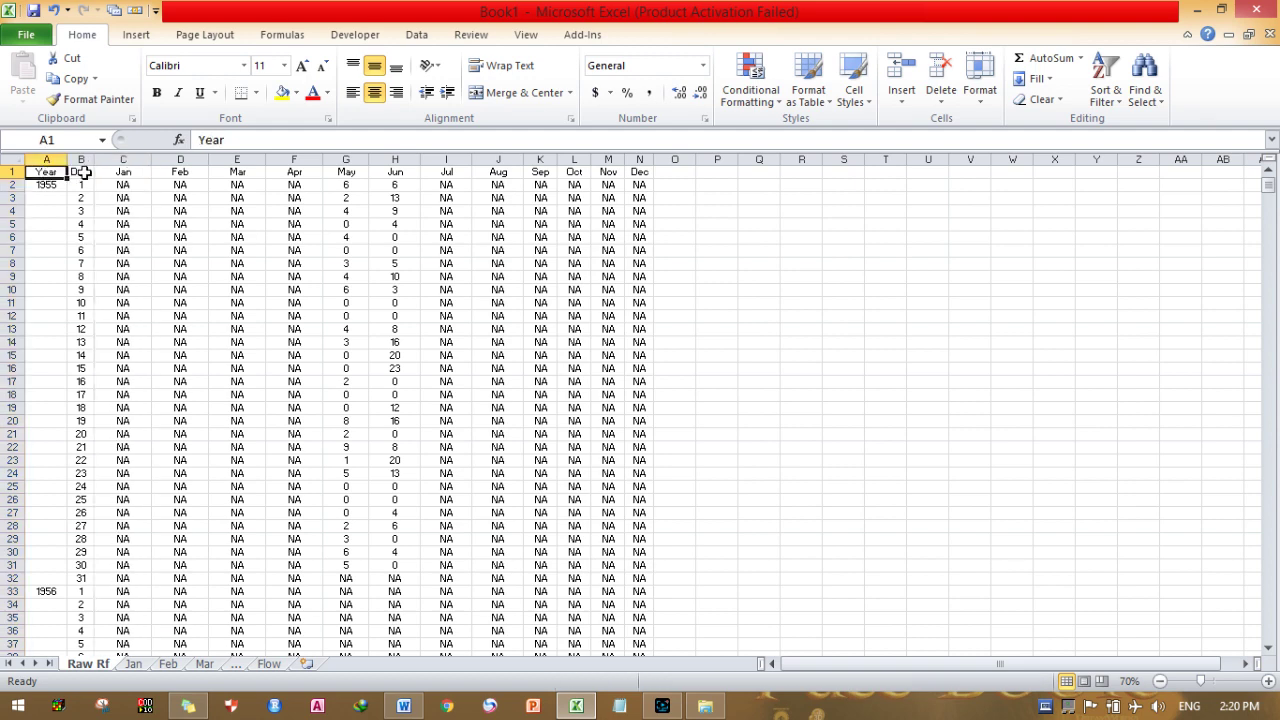
click(82, 172)
click(141, 173)
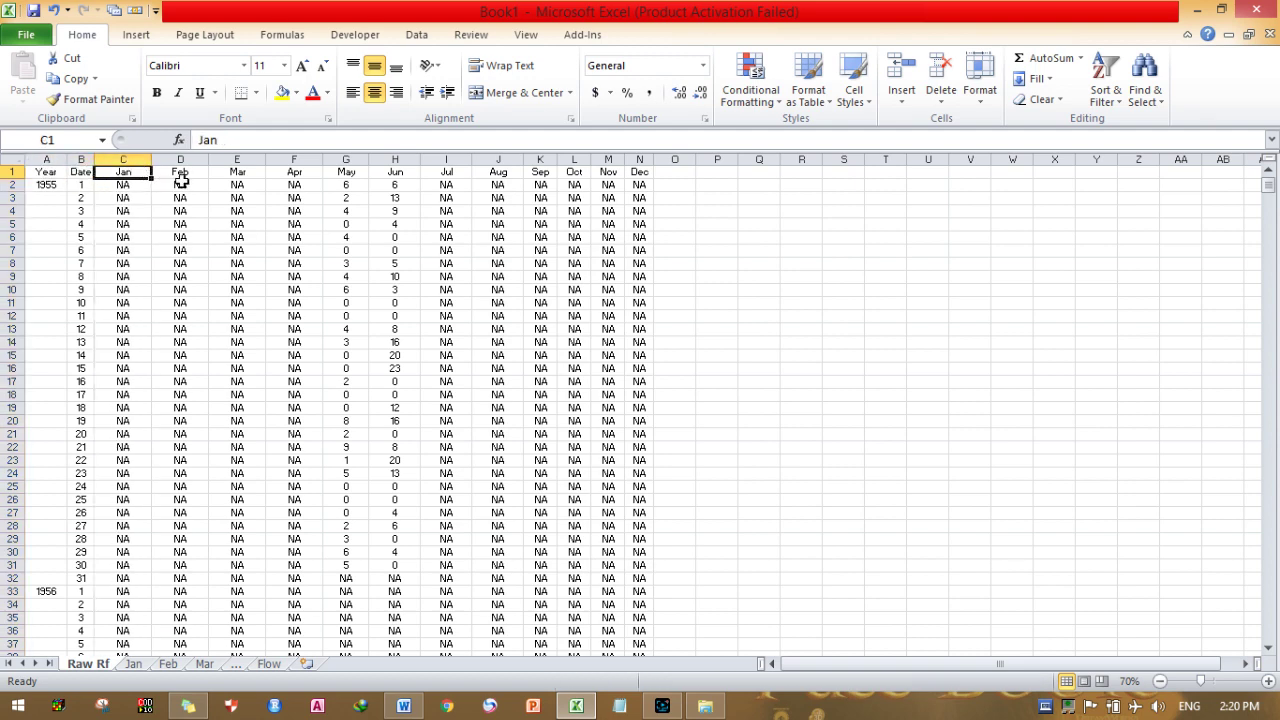
click(181, 173)
click(233, 172)
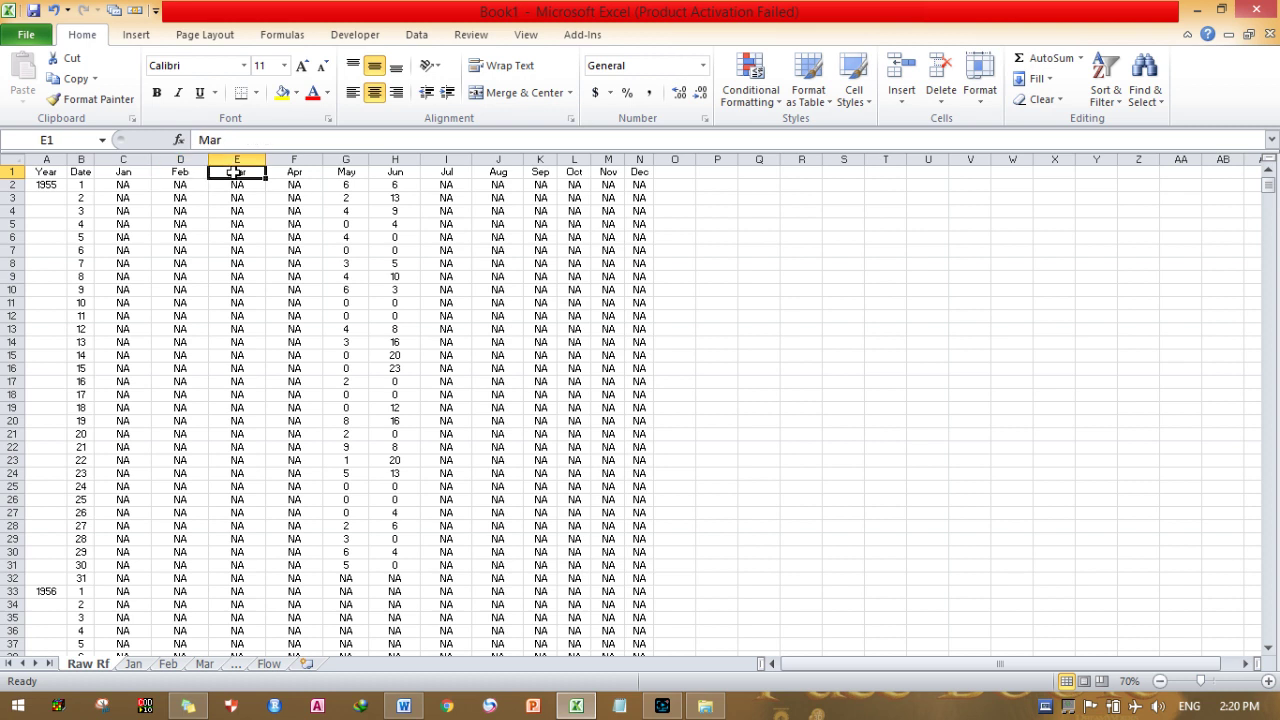
click(320, 176)
click(143, 197)
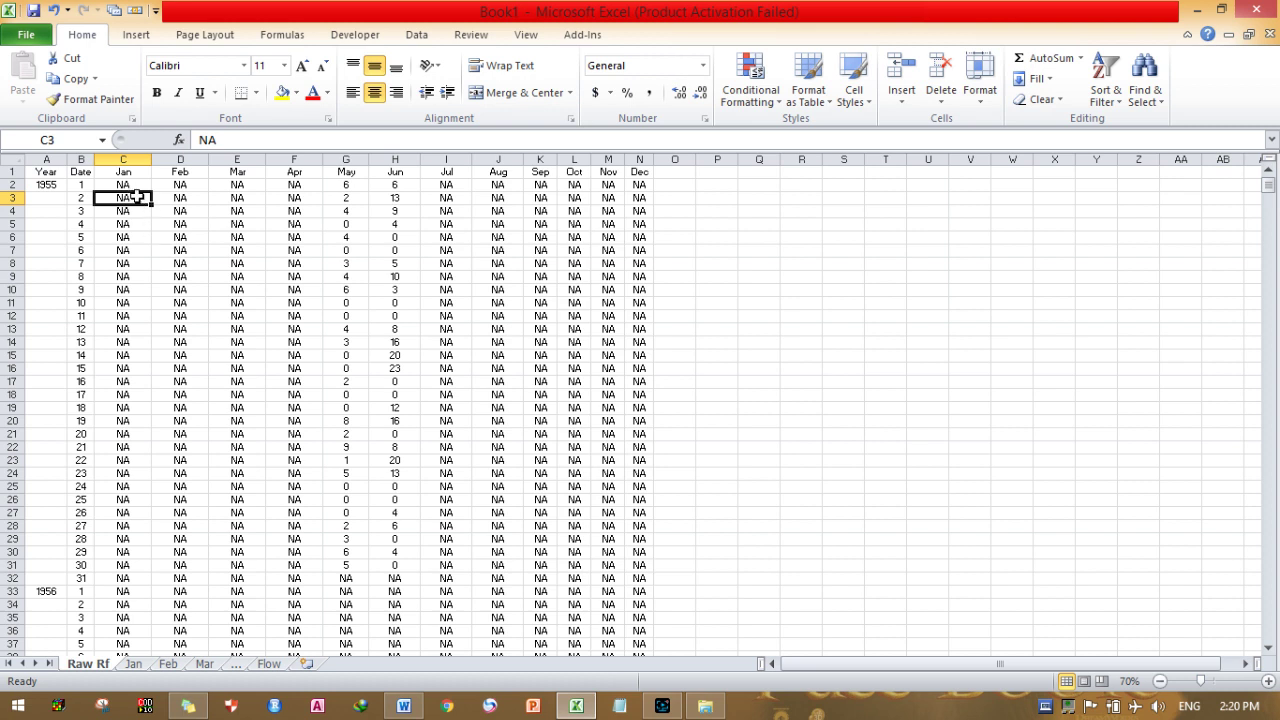
Enter the note "NA =missing Vale" in cell P9 of the Raw Rf sheet.
click(719, 275)
text(Na)
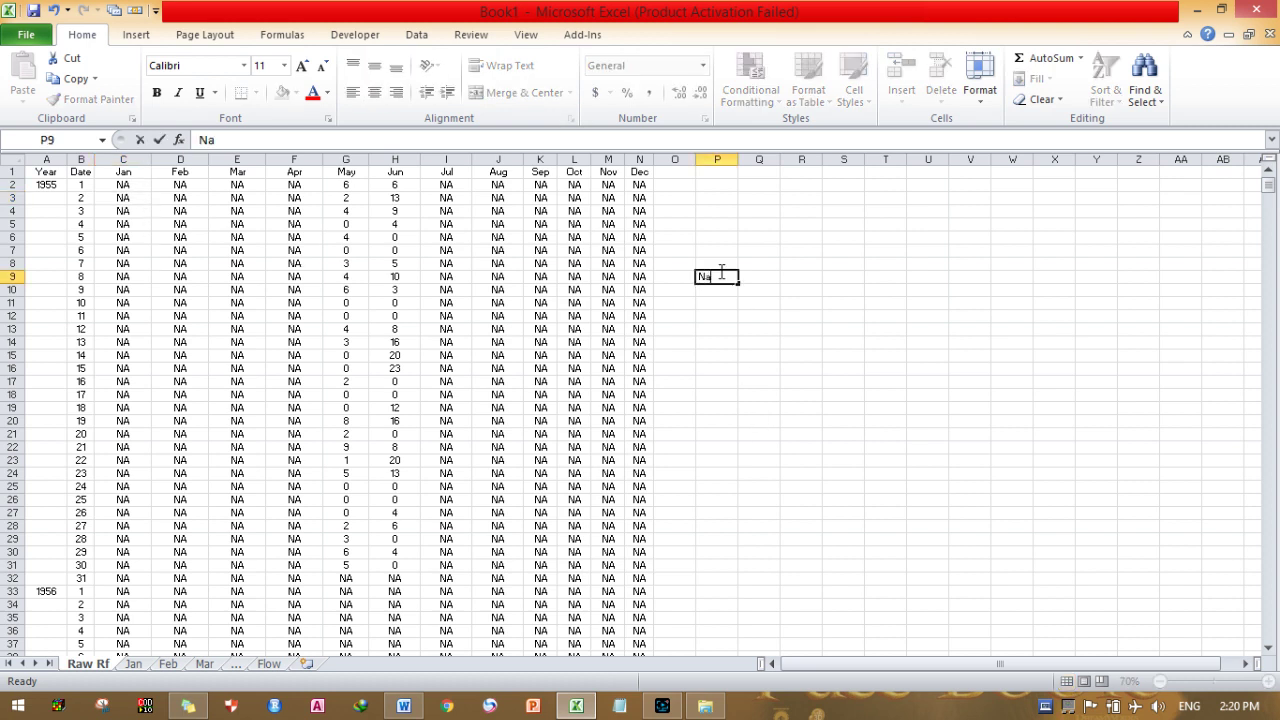
key(BackSpace)
text(A =missing Vale)
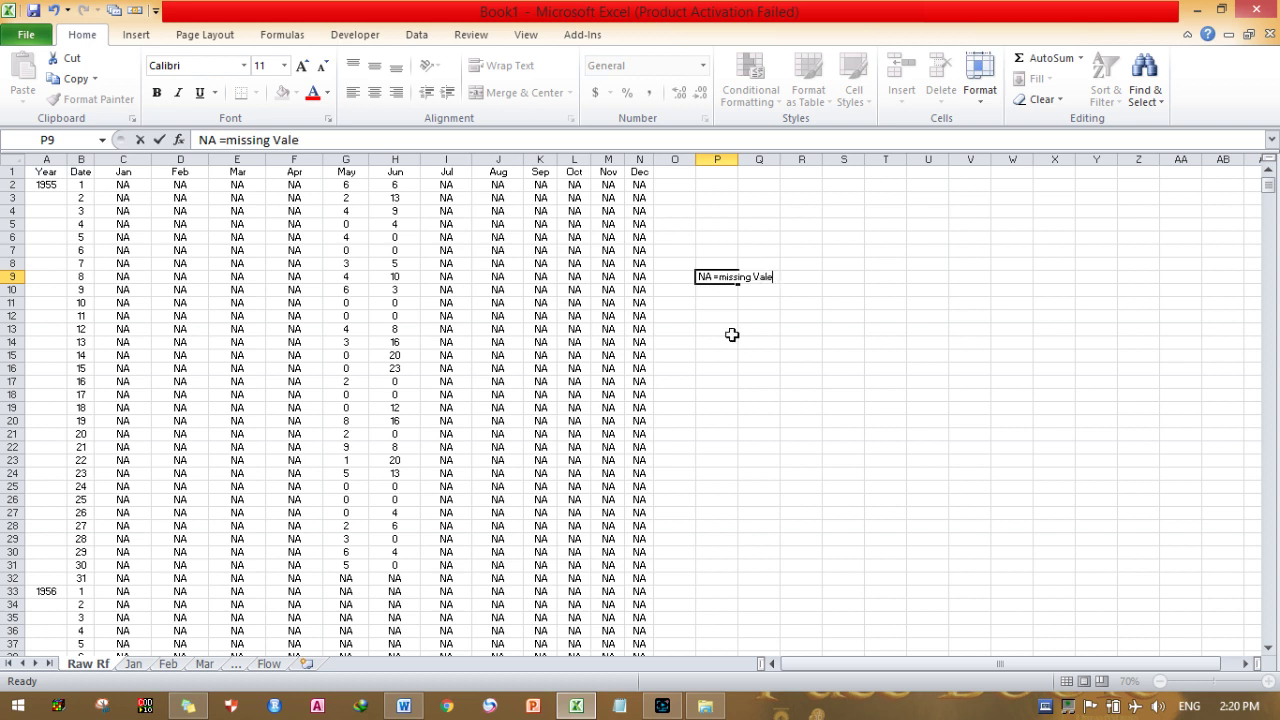
click(731, 335)
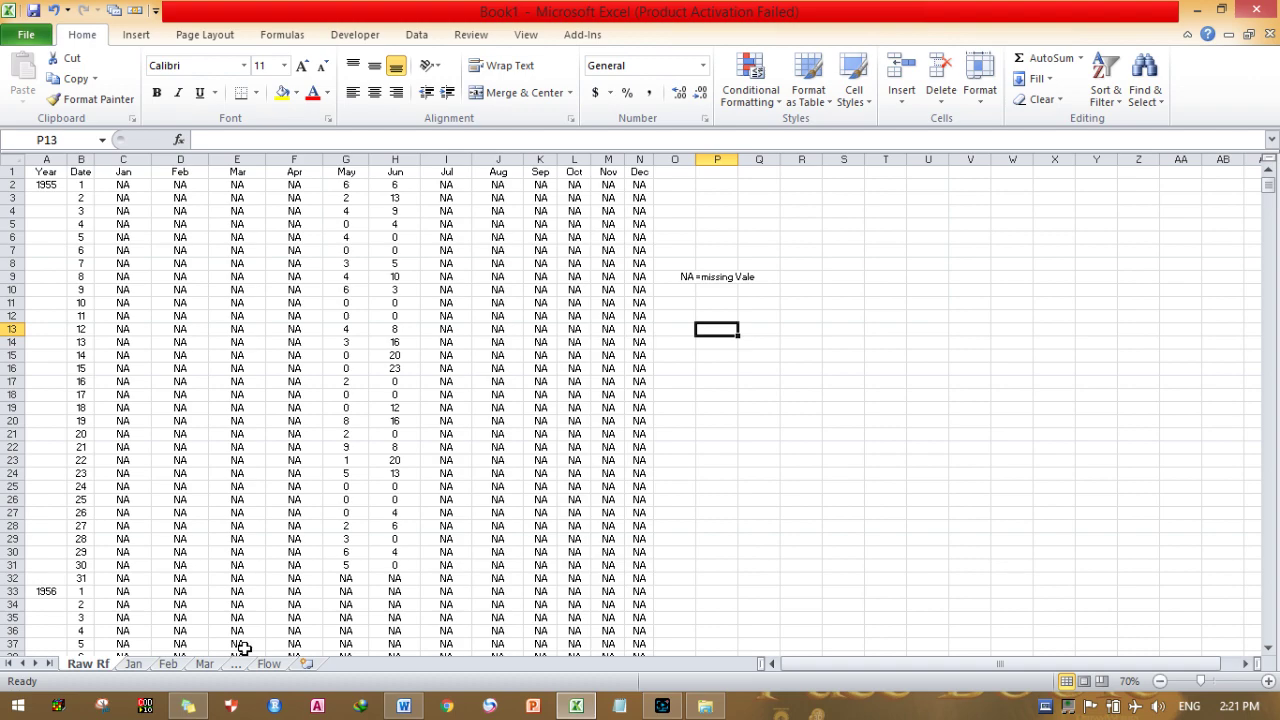
Look through the Jan, Feb and Mar sheets, then return to the Jan sheet.
click(140, 665)
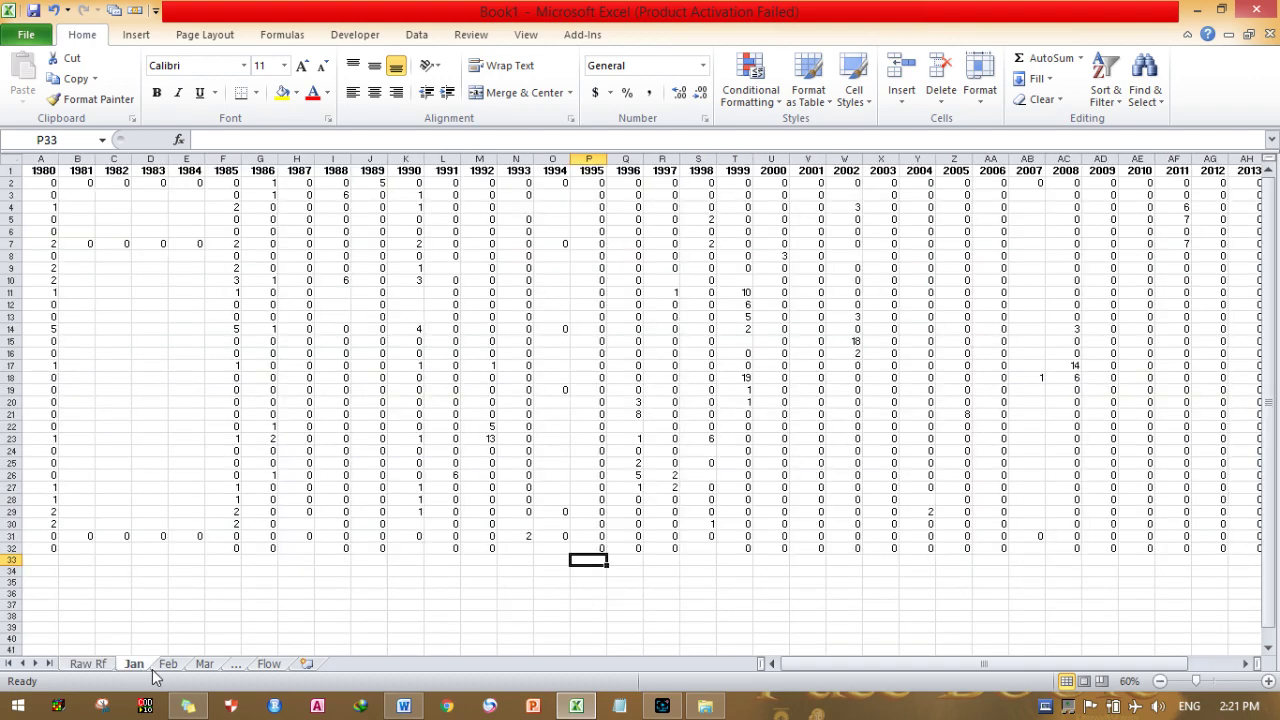
click(169, 666)
click(205, 666)
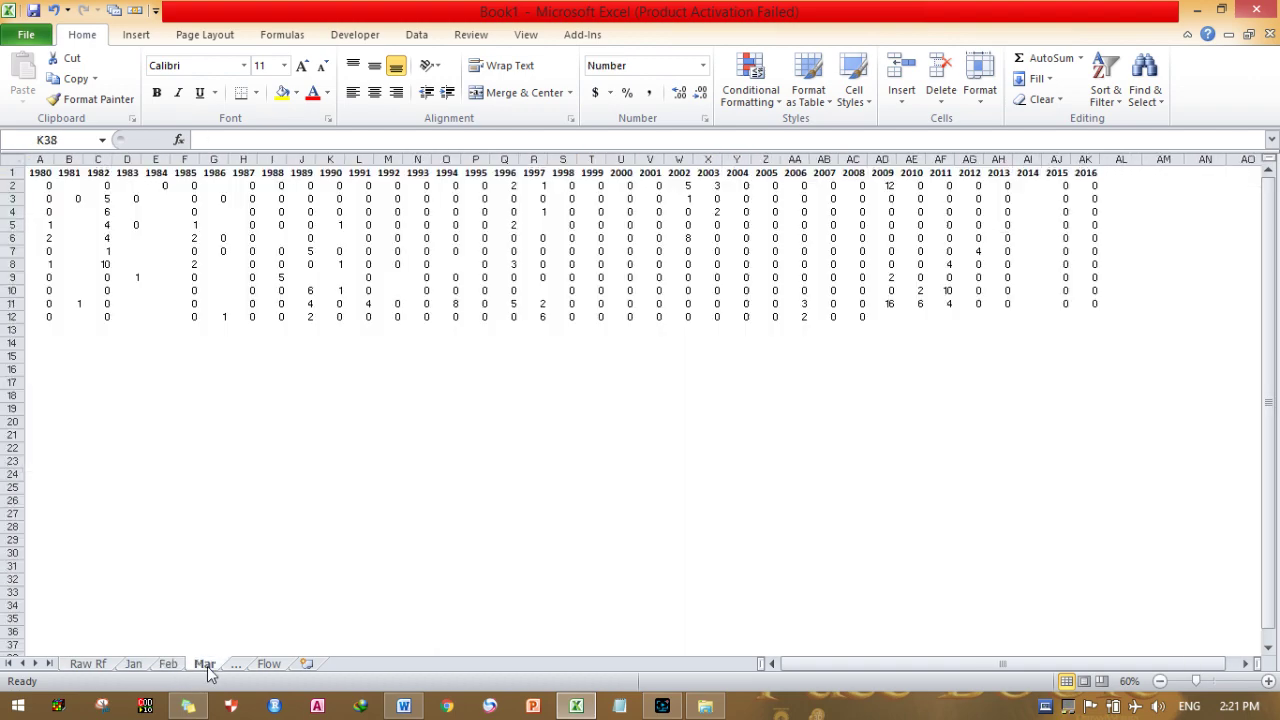
click(136, 666)
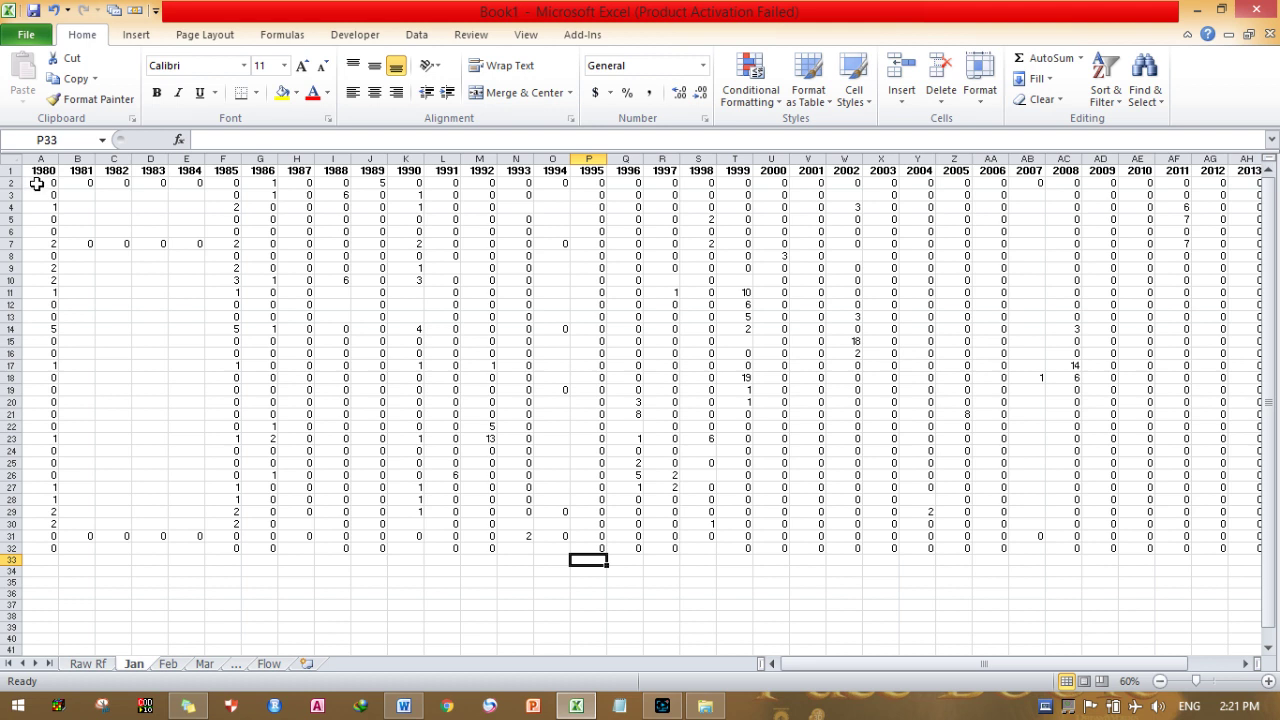
Examine how the Jan sheet arranges daily values by year, selecting the 1980, 1981 and 1982 columns and cells under 1984 and 1987.
drag(36, 183, 45, 540)
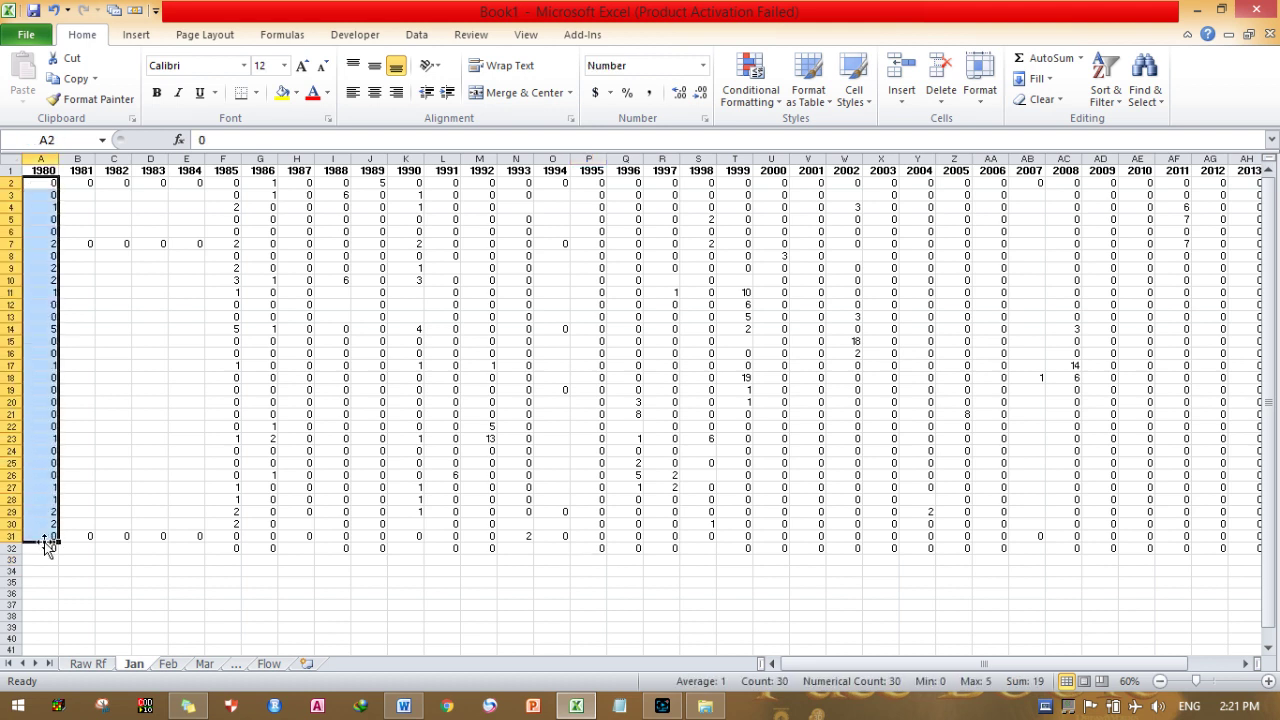
click(83, 182)
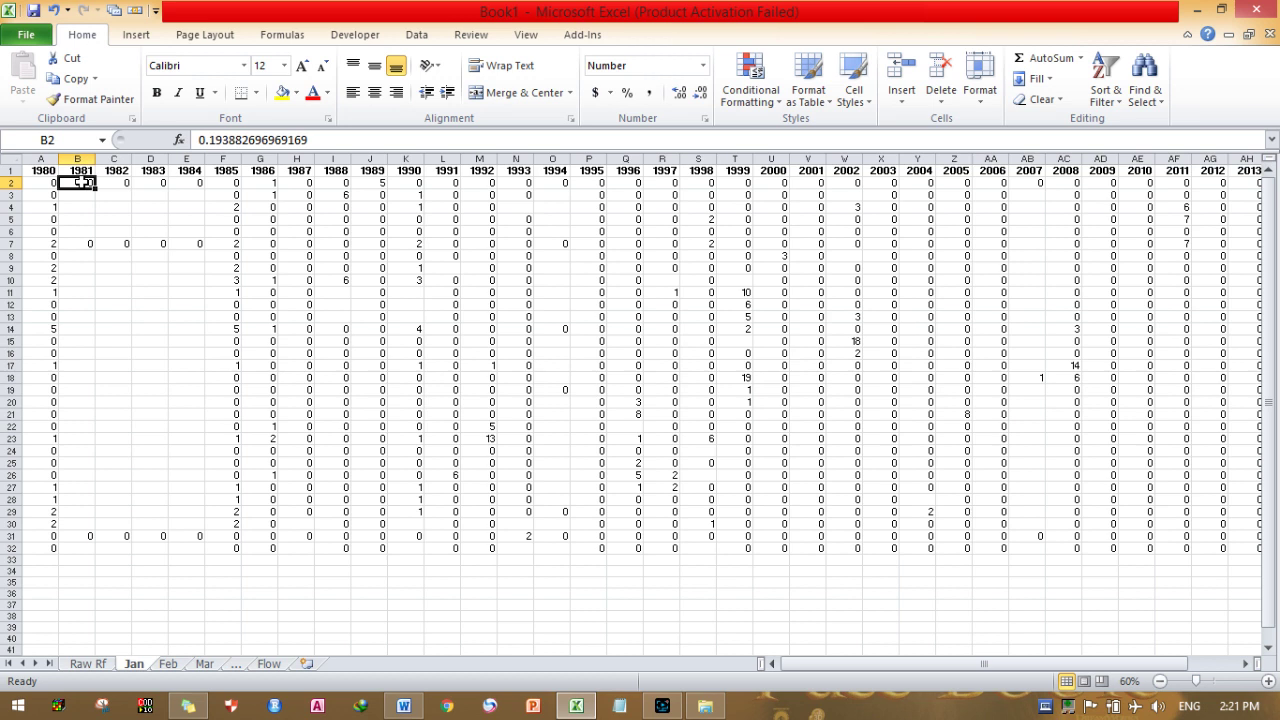
drag(83, 182, 89, 537)
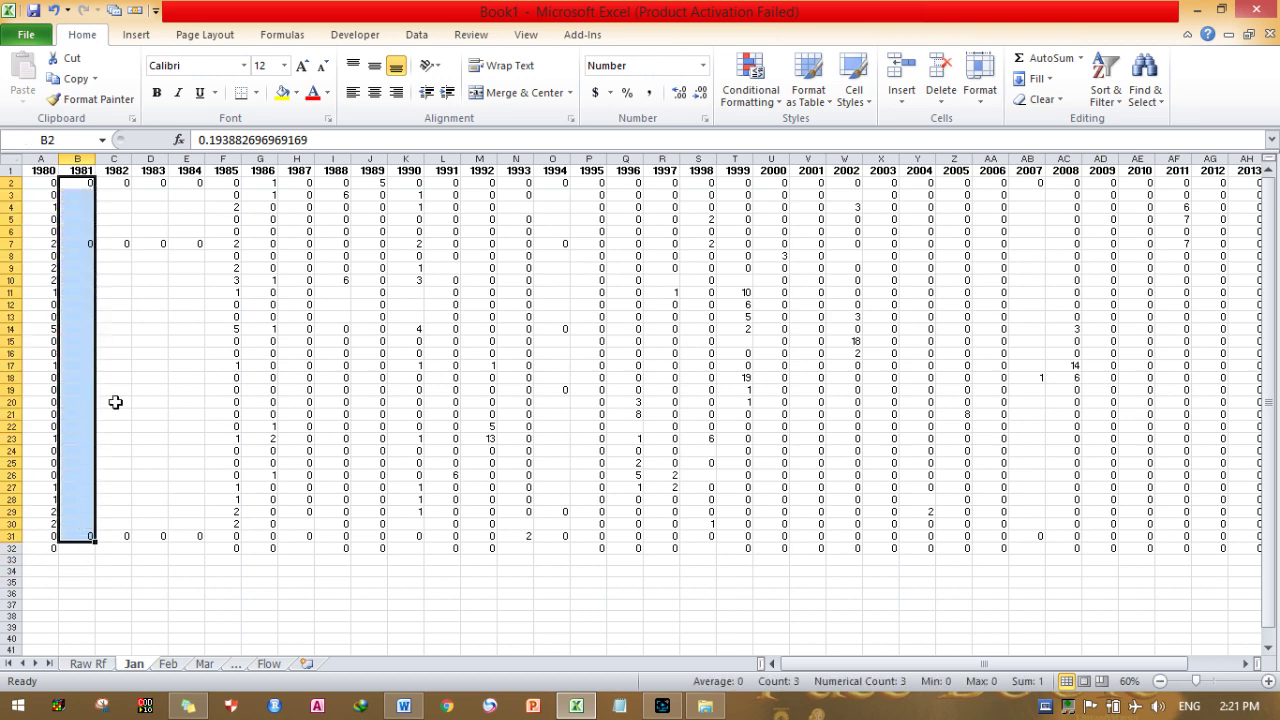
drag(129, 183, 125, 504)
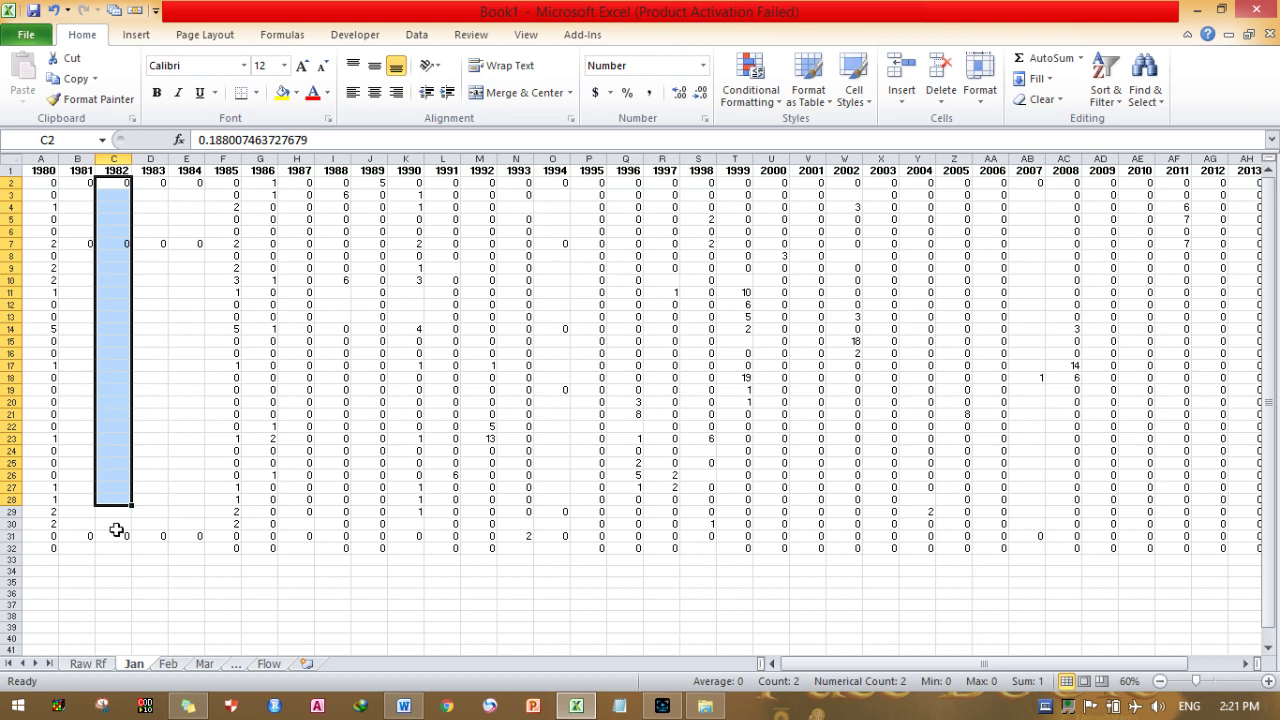
click(50, 548)
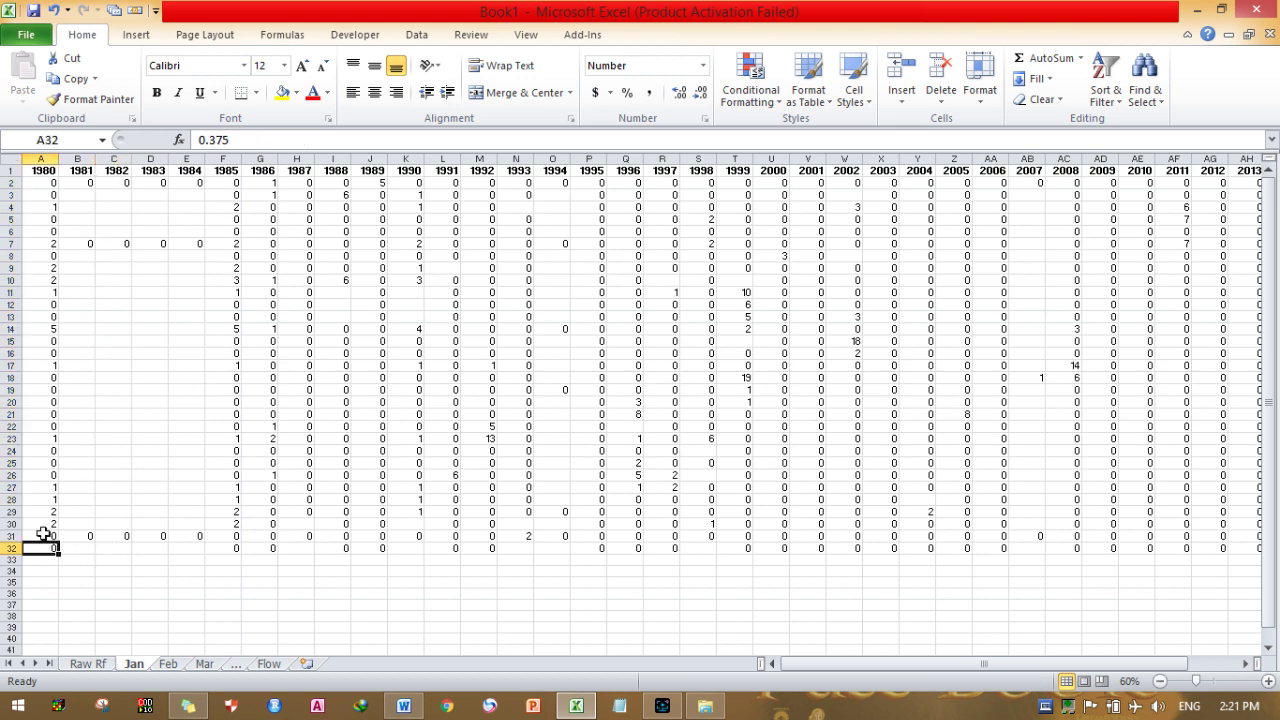
drag(45, 542, 27, 187)
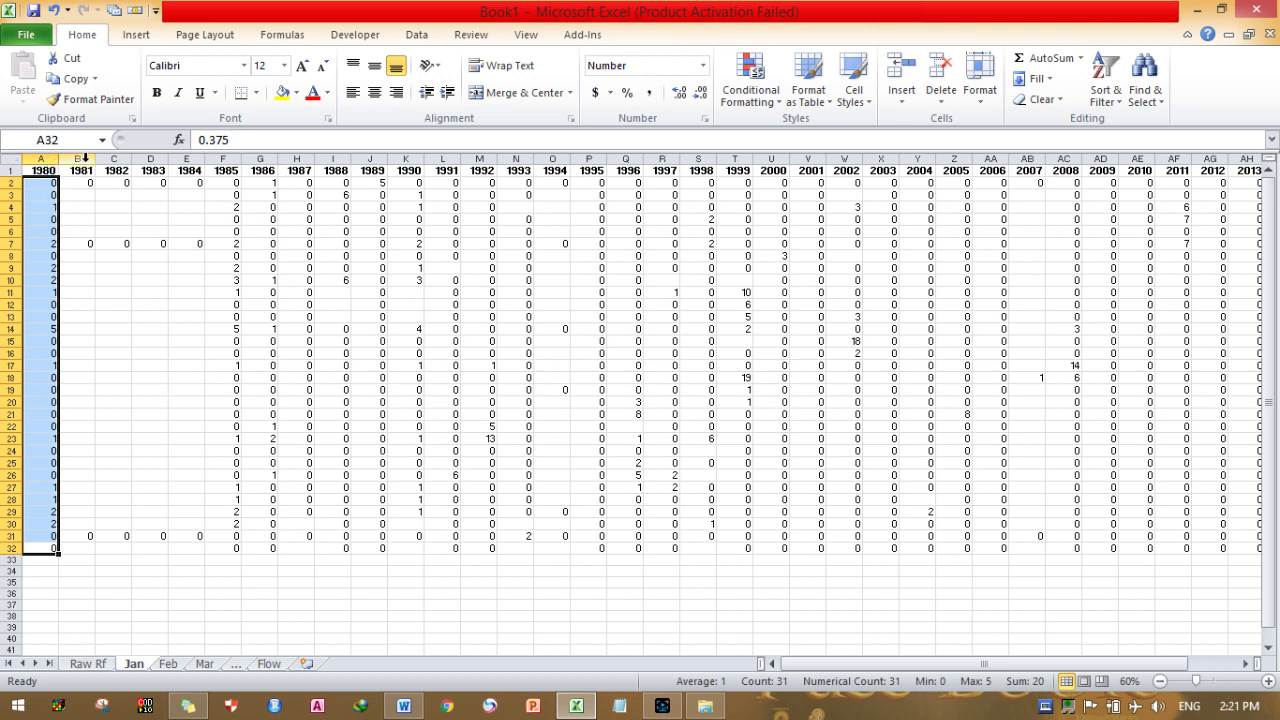
click(78, 159)
click(114, 159)
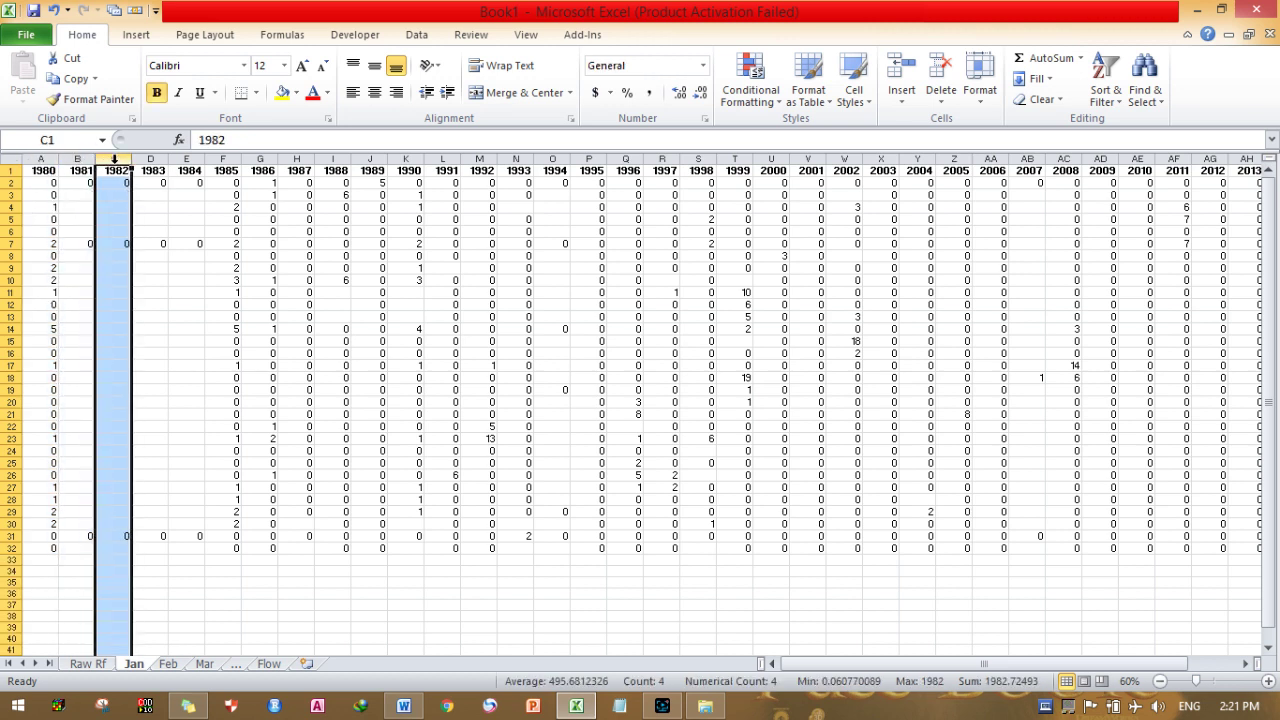
click(182, 170)
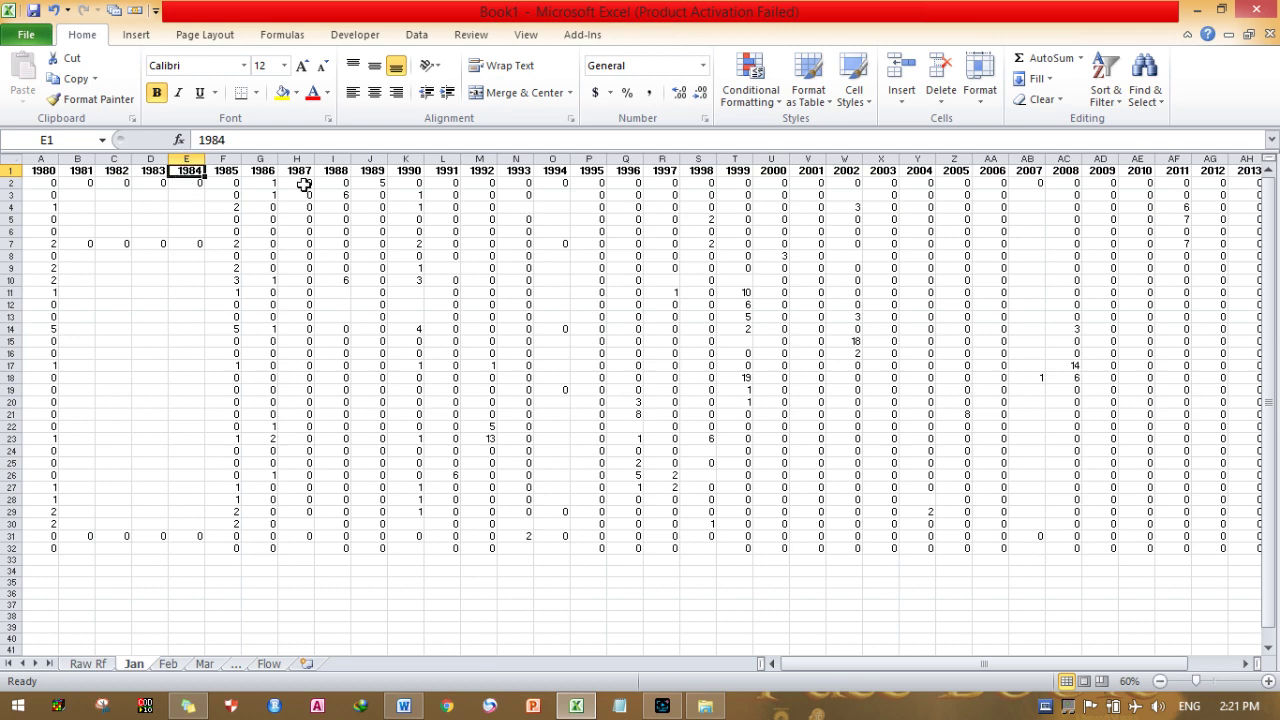
click(303, 185)
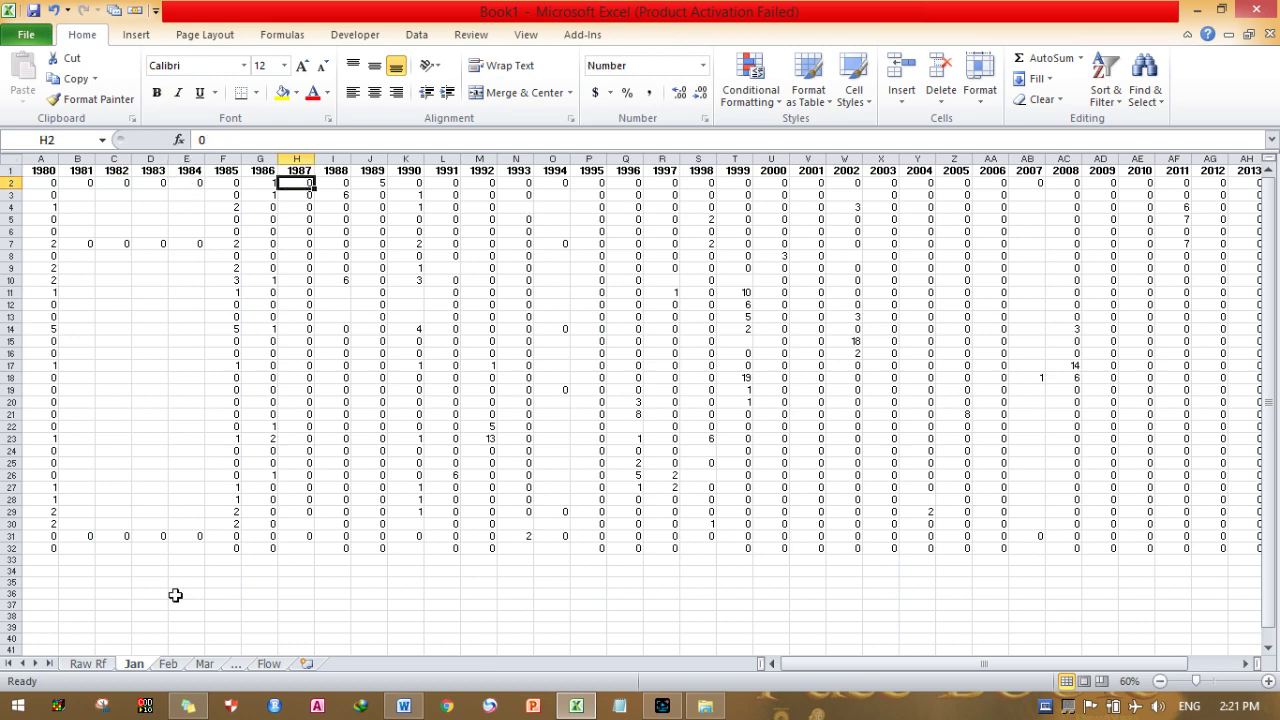
Inspect the Feb sheet's daily values for 1980, 1981 and 1997 and the blank cells under 1983 and 1984.
click(168, 664)
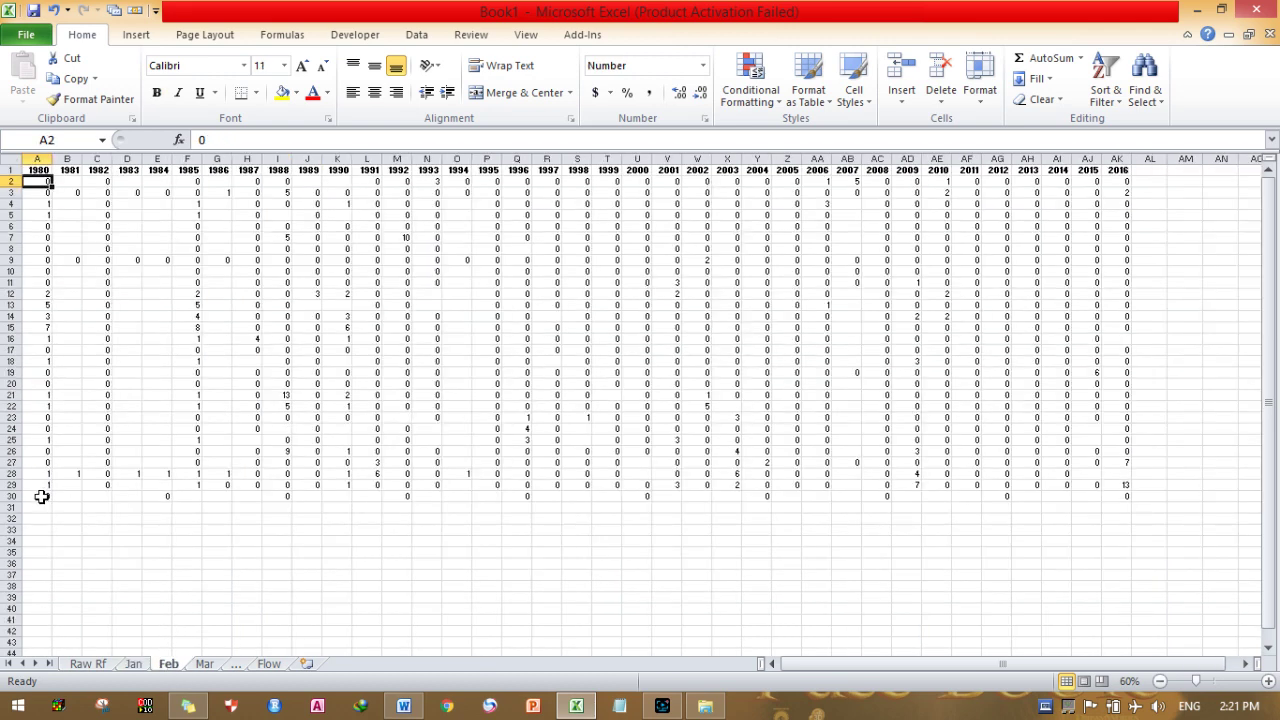
drag(41, 496, 29, 181)
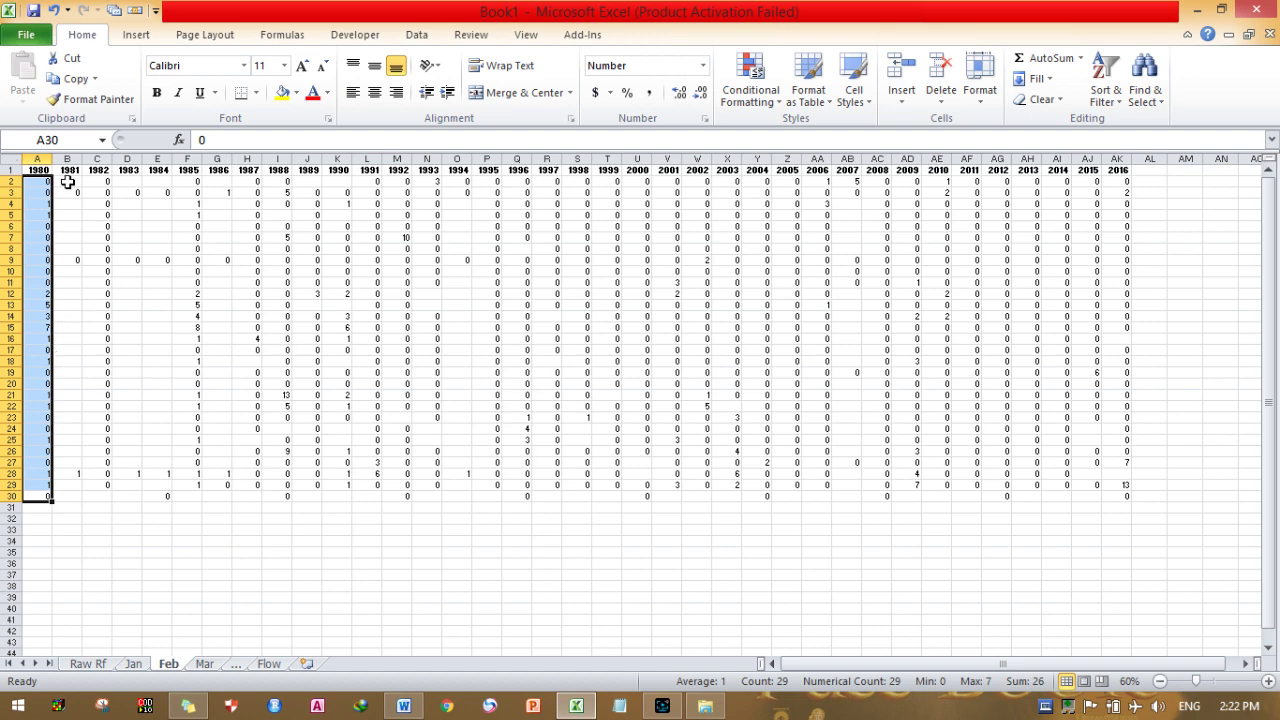
drag(67, 181, 74, 474)
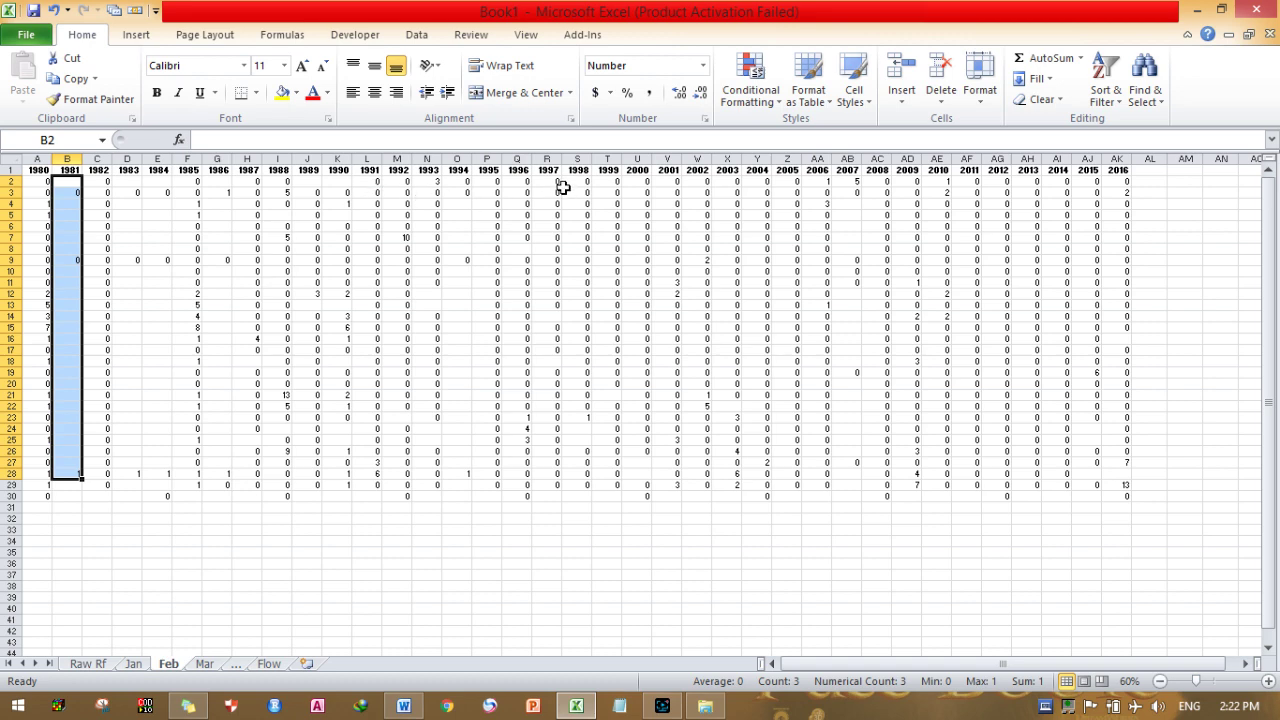
drag(554, 183, 543, 485)
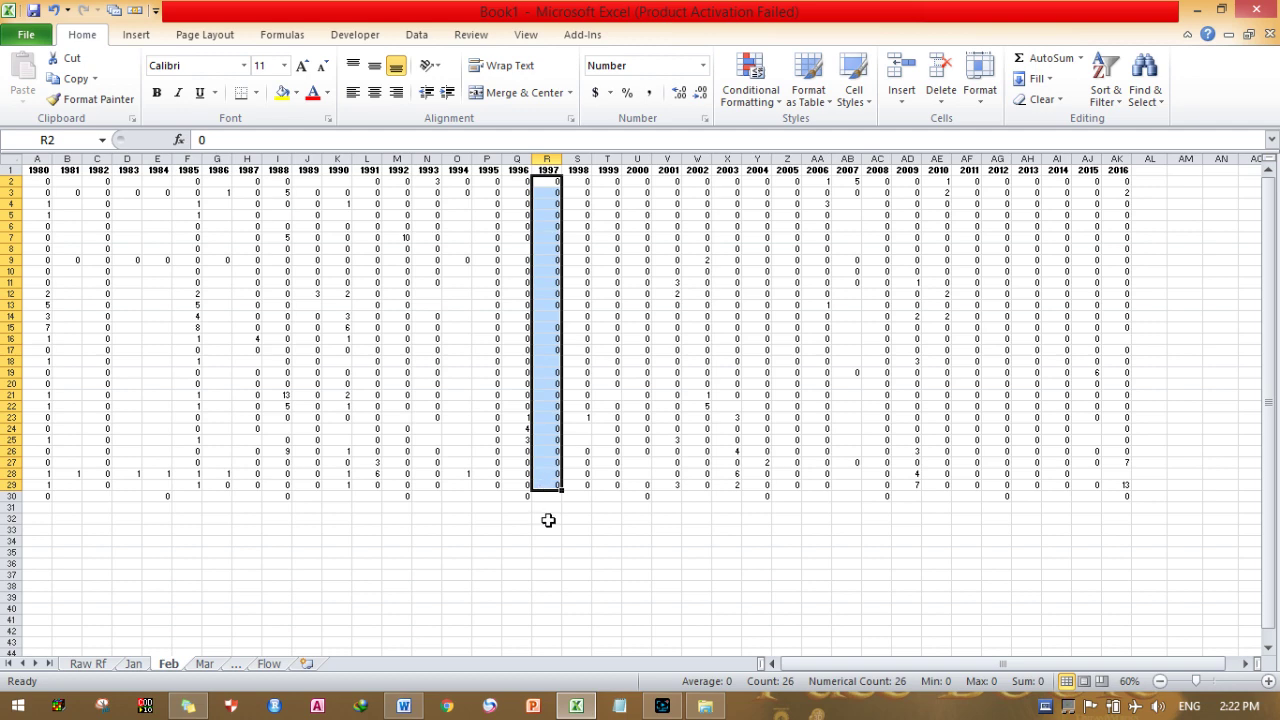
drag(157, 292, 151, 464)
drag(128, 292, 126, 429)
click(159, 297)
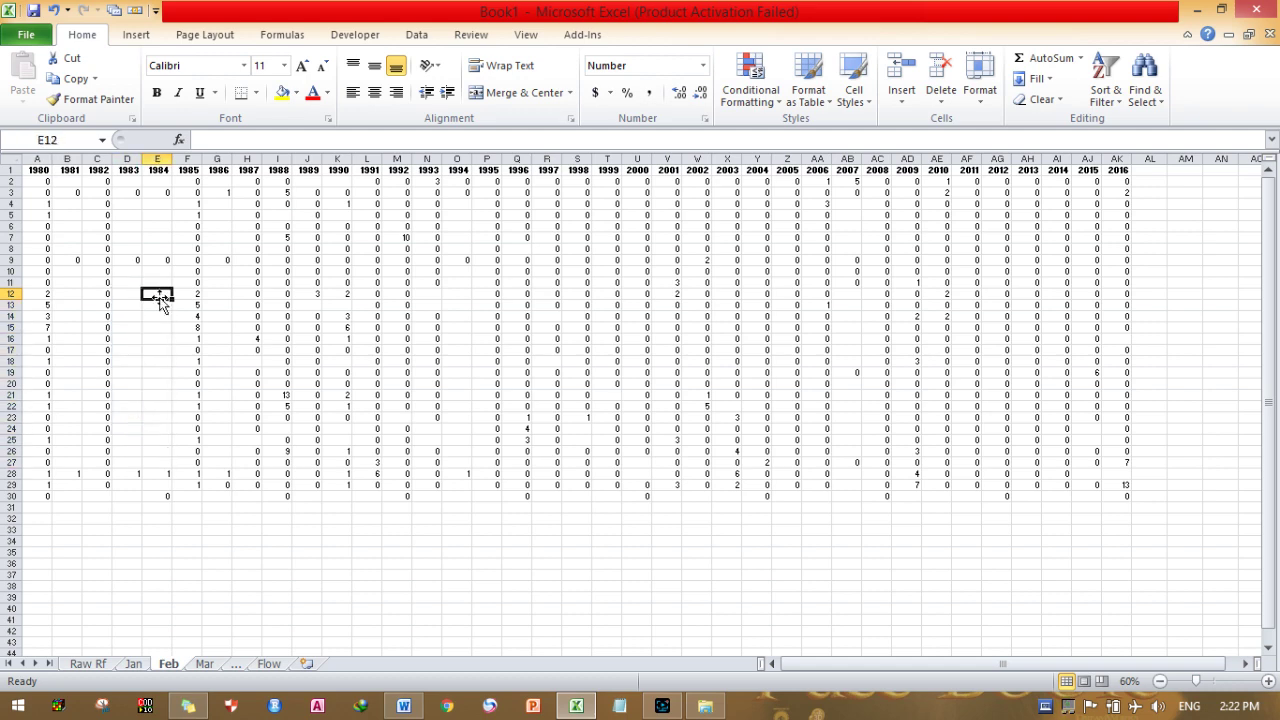
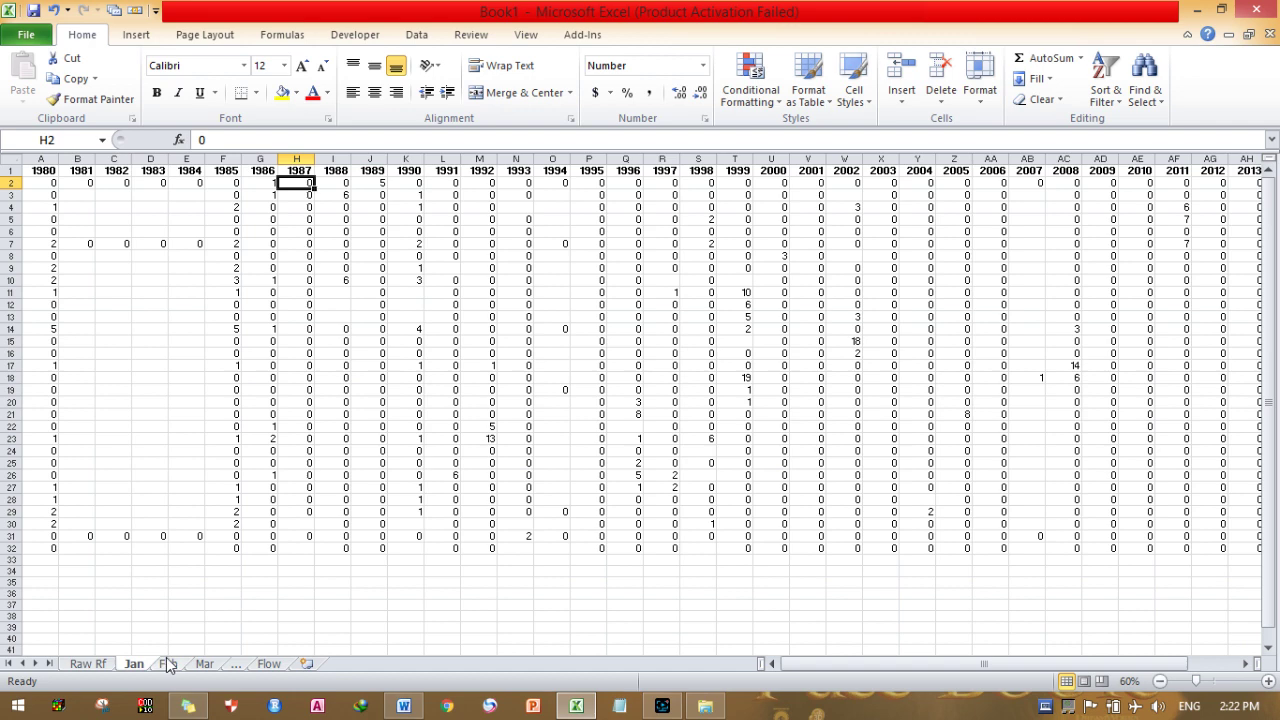
Inspect the Mar sheet, selecting the blank cells under 1984 and the data block L3:Z27.
click(201, 666)
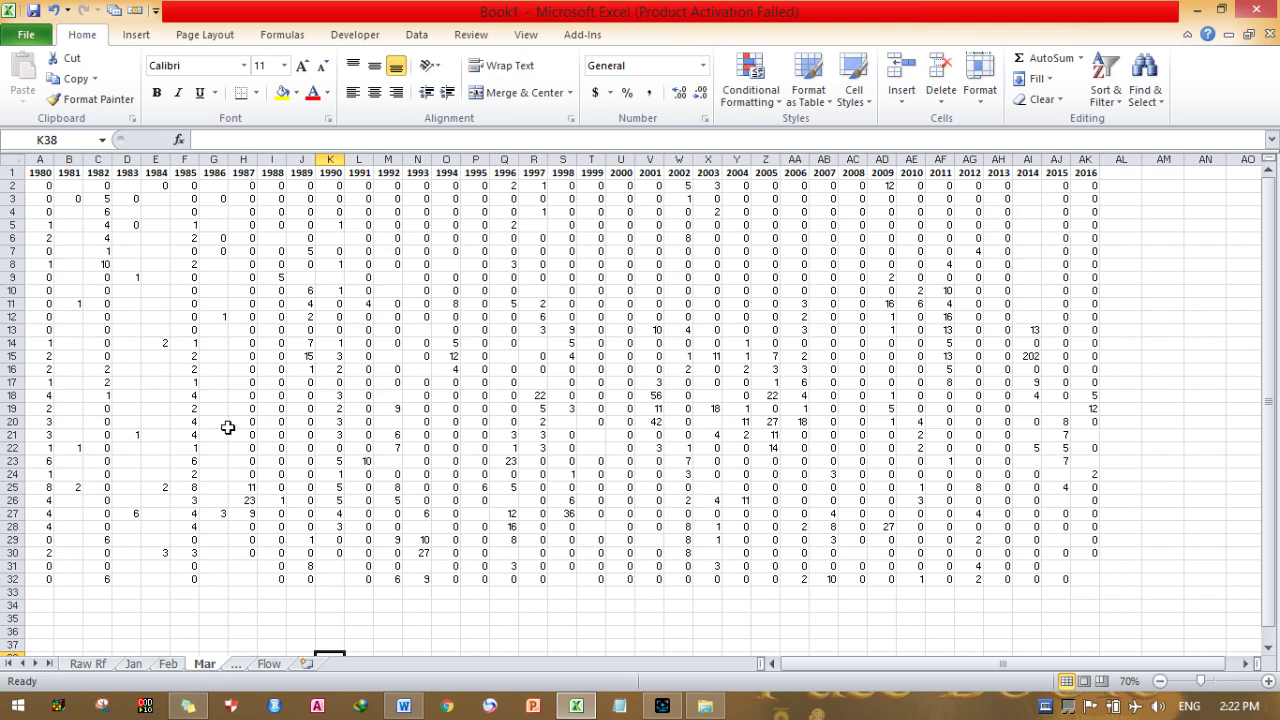
click(157, 263)
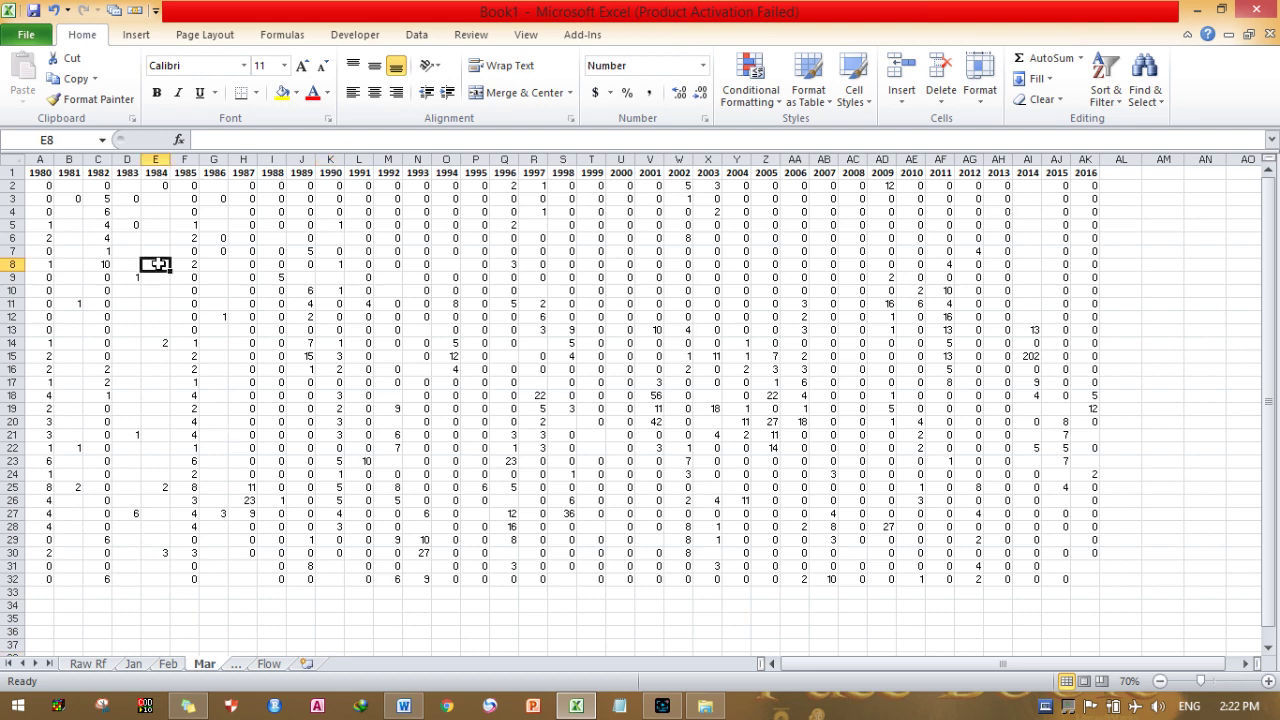
drag(157, 263, 157, 326)
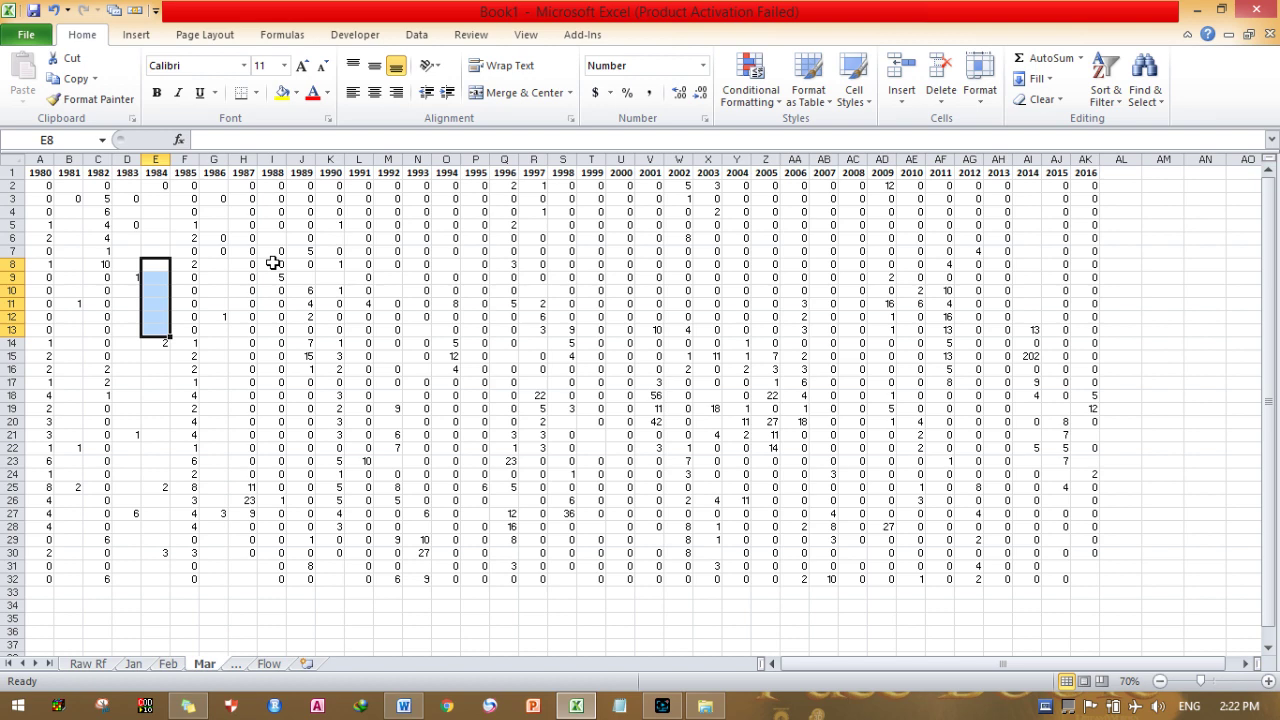
drag(152, 209, 158, 313)
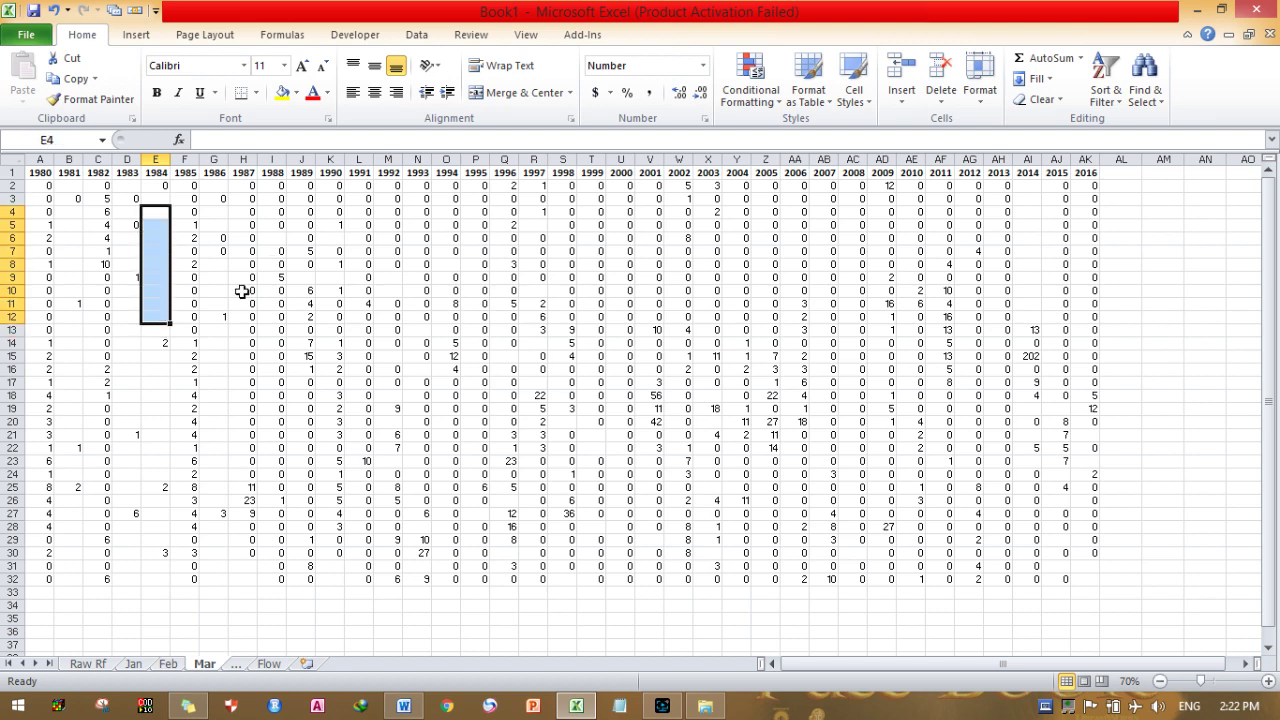
drag(356, 200, 757, 509)
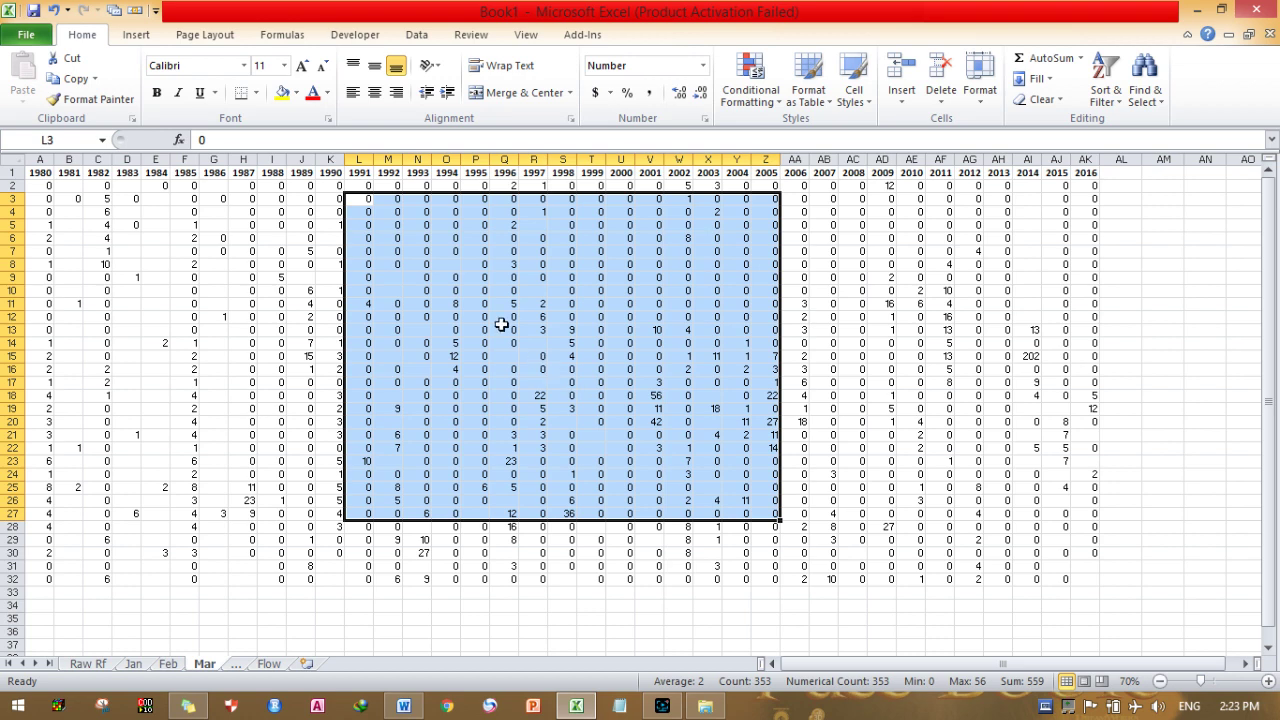
Load the XLSTAT add-in tools and return to the Jan sheet.
click(157, 250)
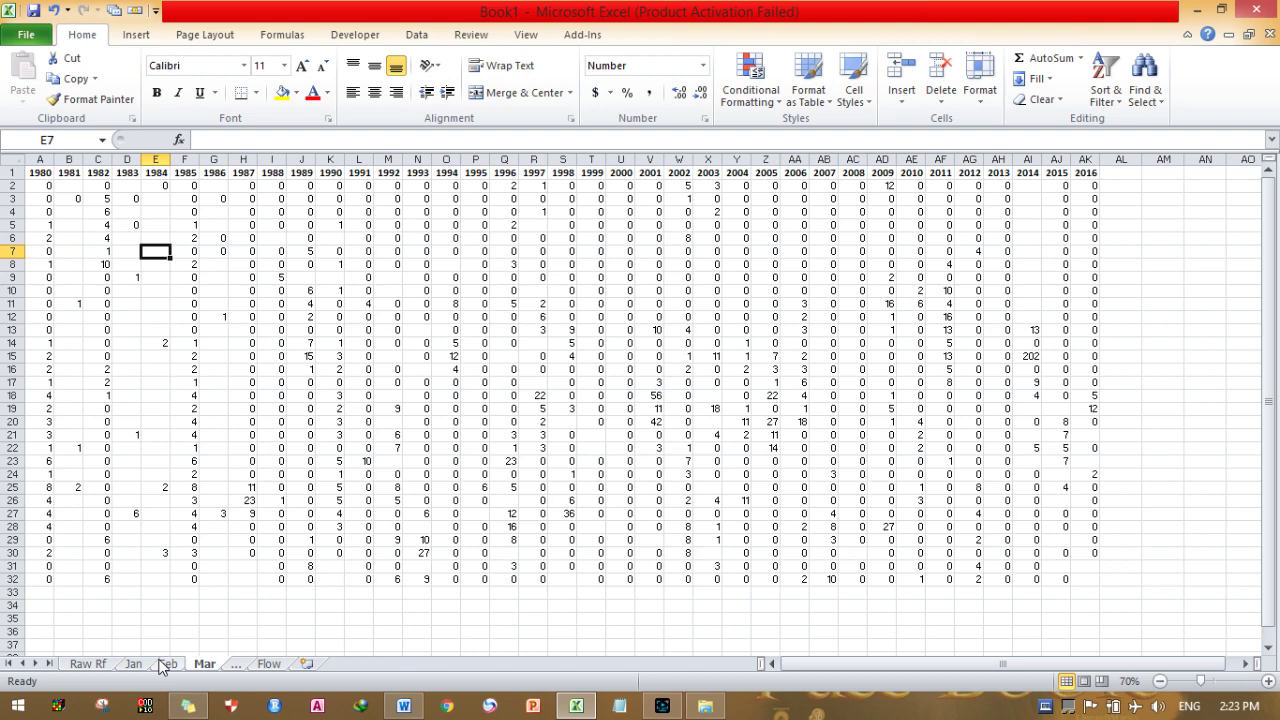
click(590, 35)
click(49, 60)
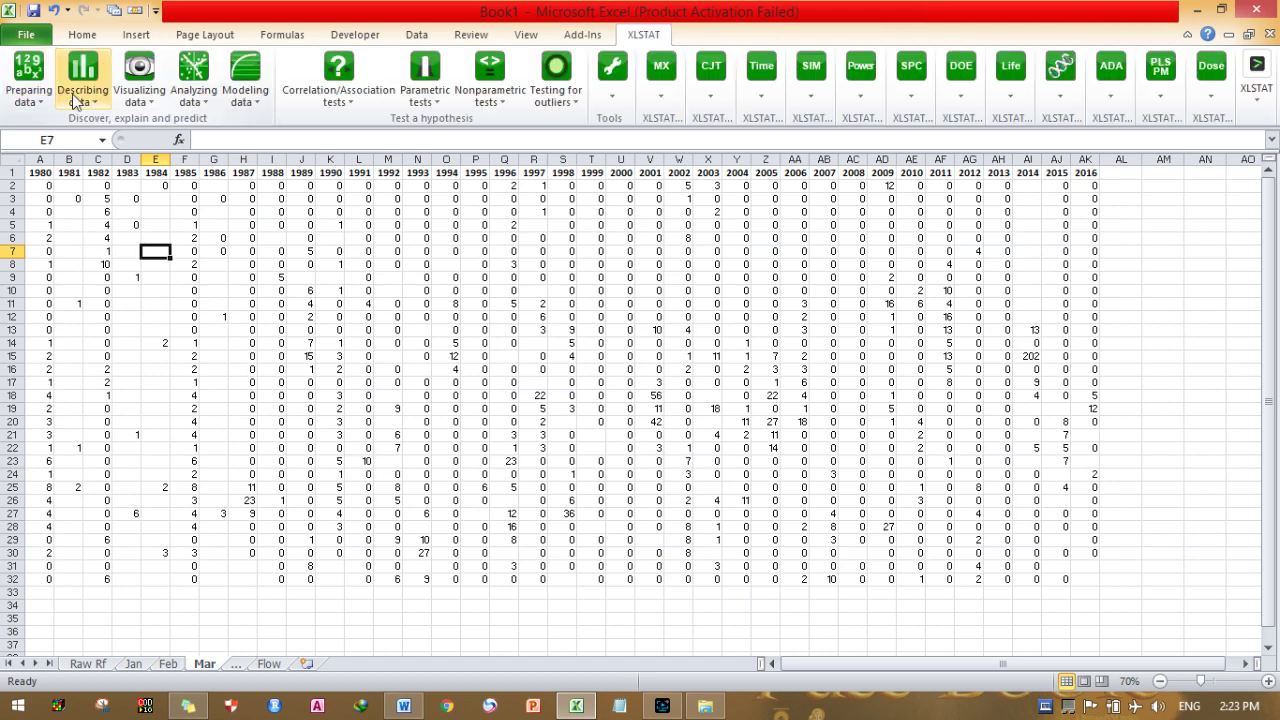
click(140, 665)
scroll(145, 676, down, 1)
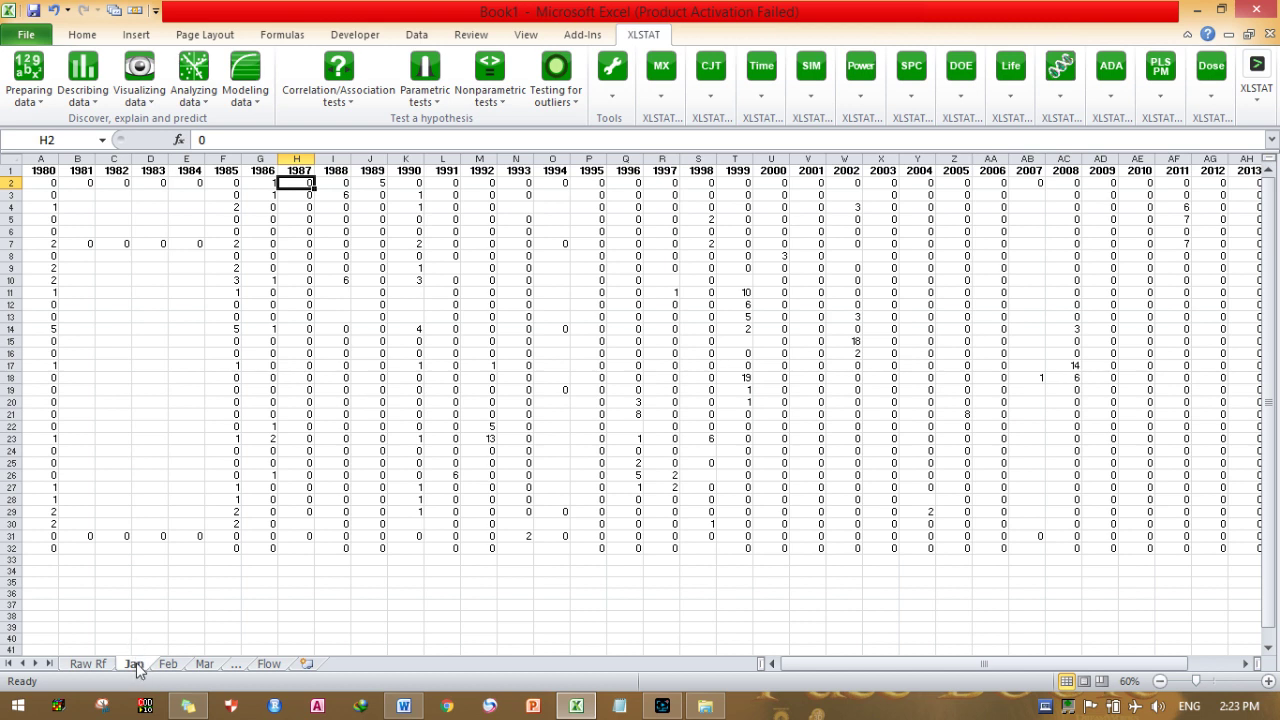
Inspect the blank cells in the Jan sheet under 1981–1984 and 1990, along with the 1985 value in row 10.
drag(188, 549, 83, 556)
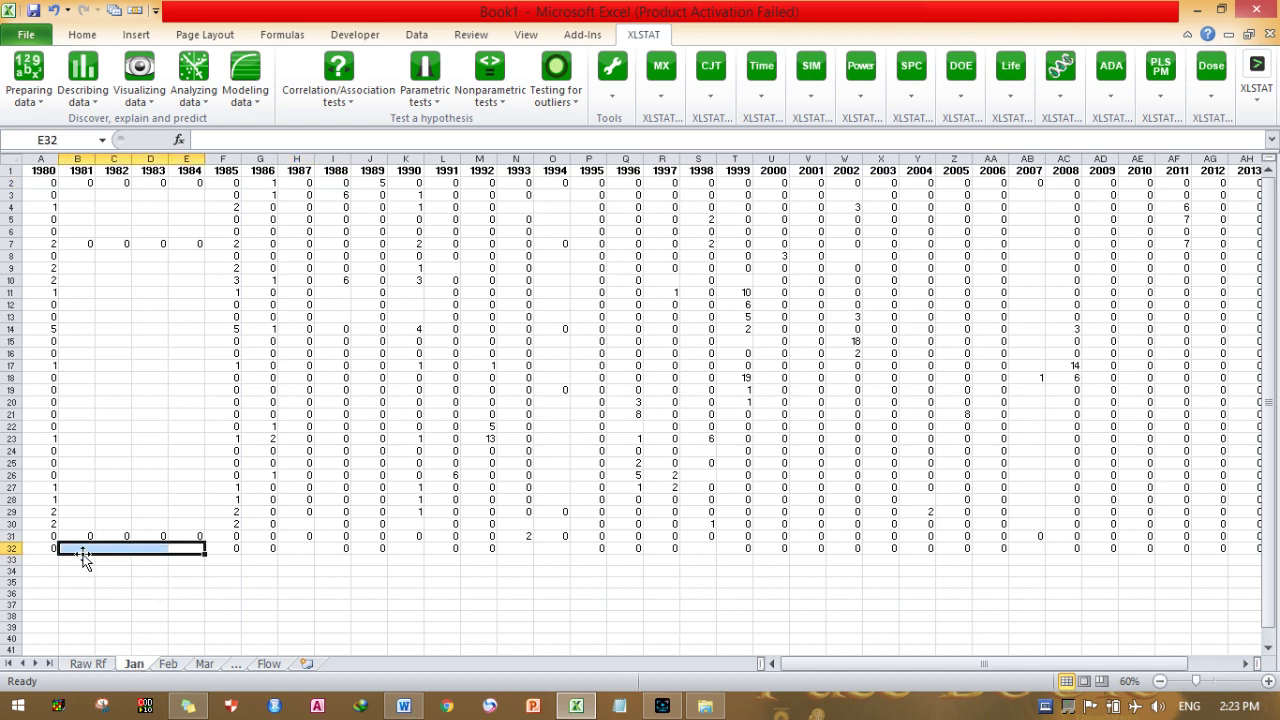
drag(86, 489, 195, 500)
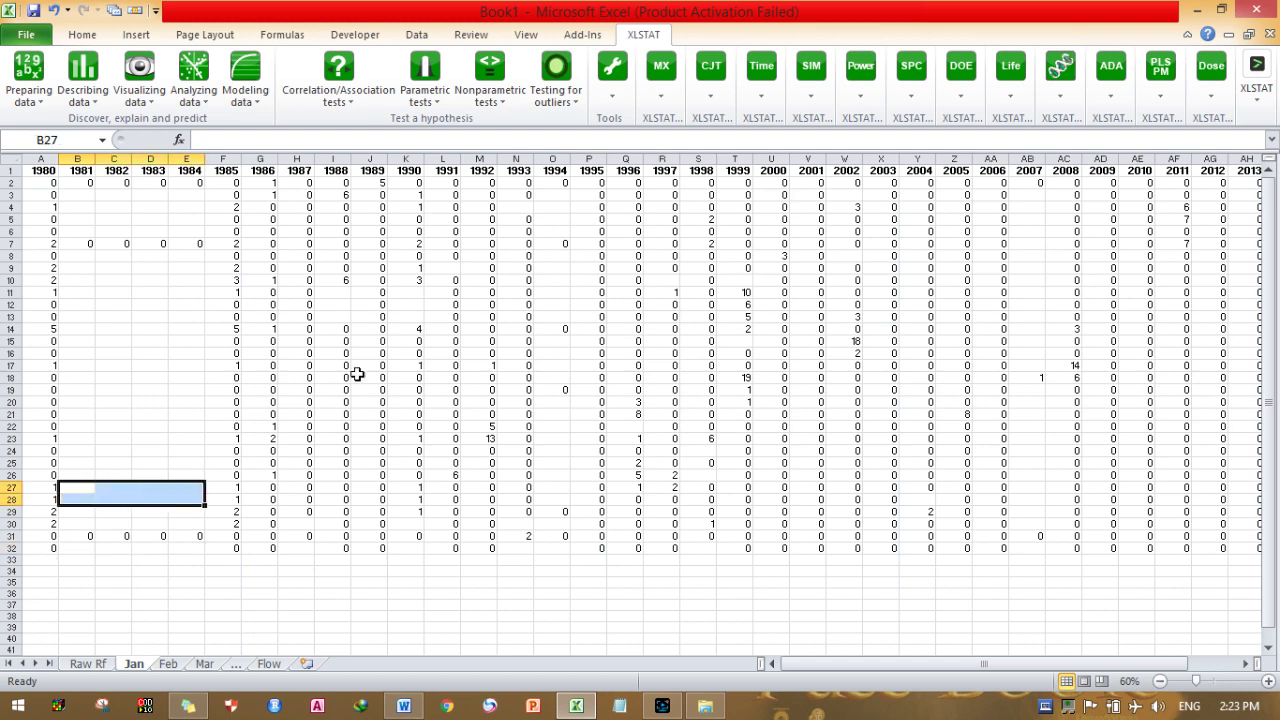
drag(395, 293, 398, 315)
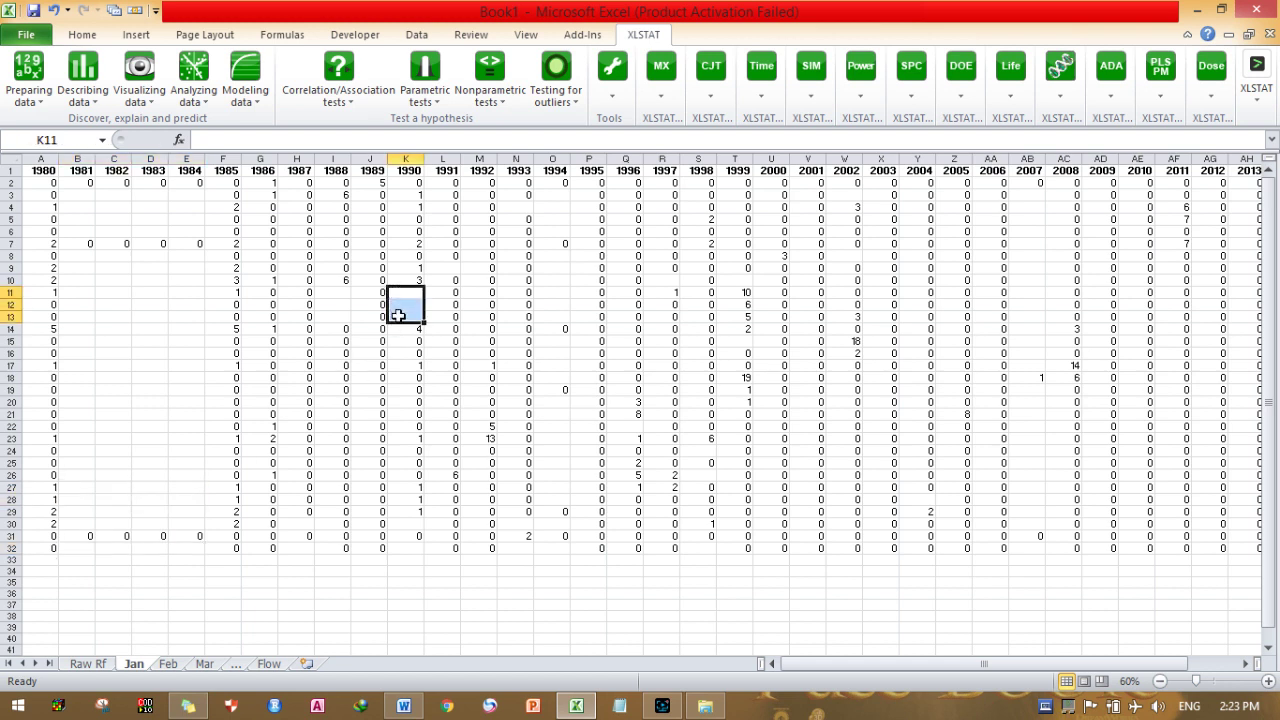
click(236, 279)
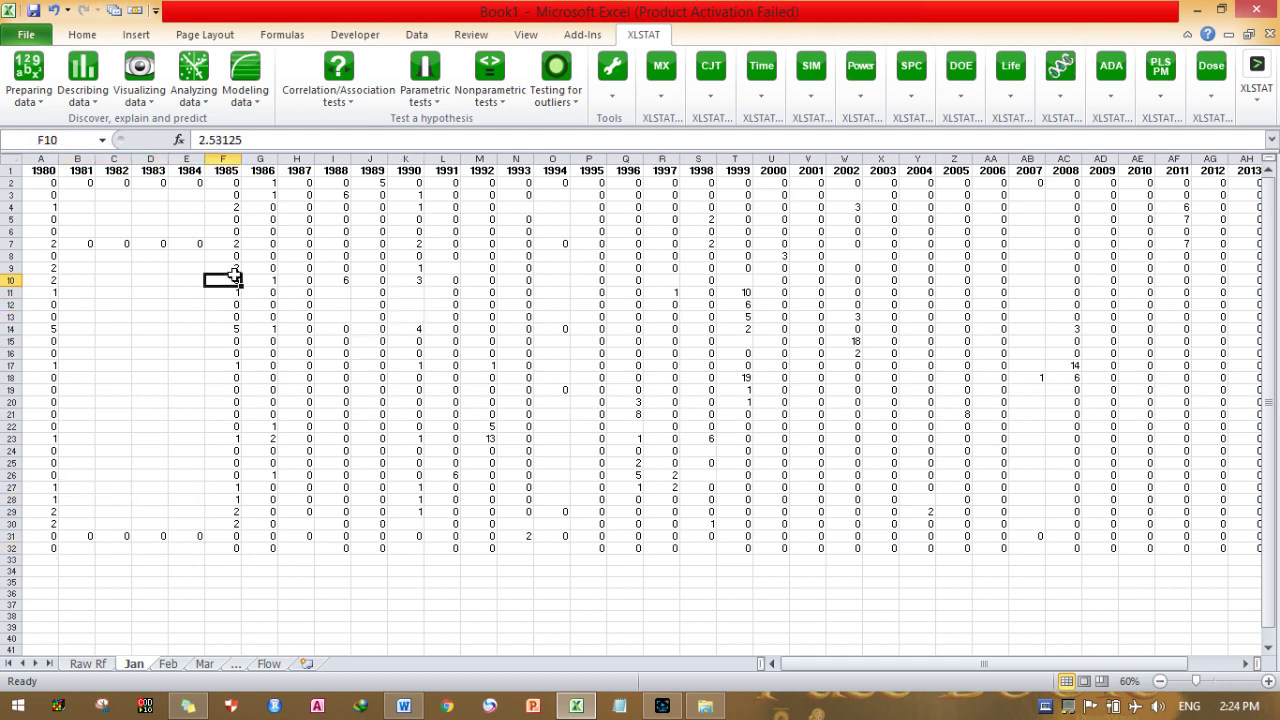
click(138, 277)
Start XLSTAT's Missing data tool and clear the range from its data selection.
click(37, 86)
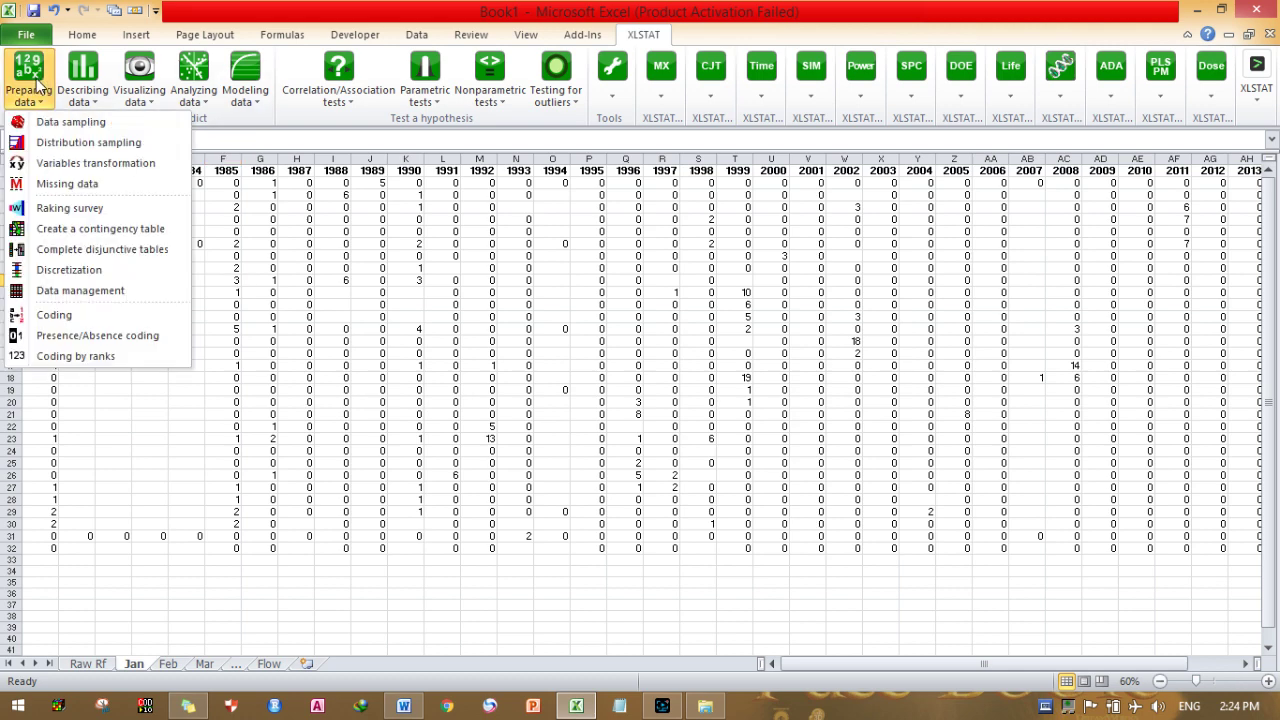
click(66, 185)
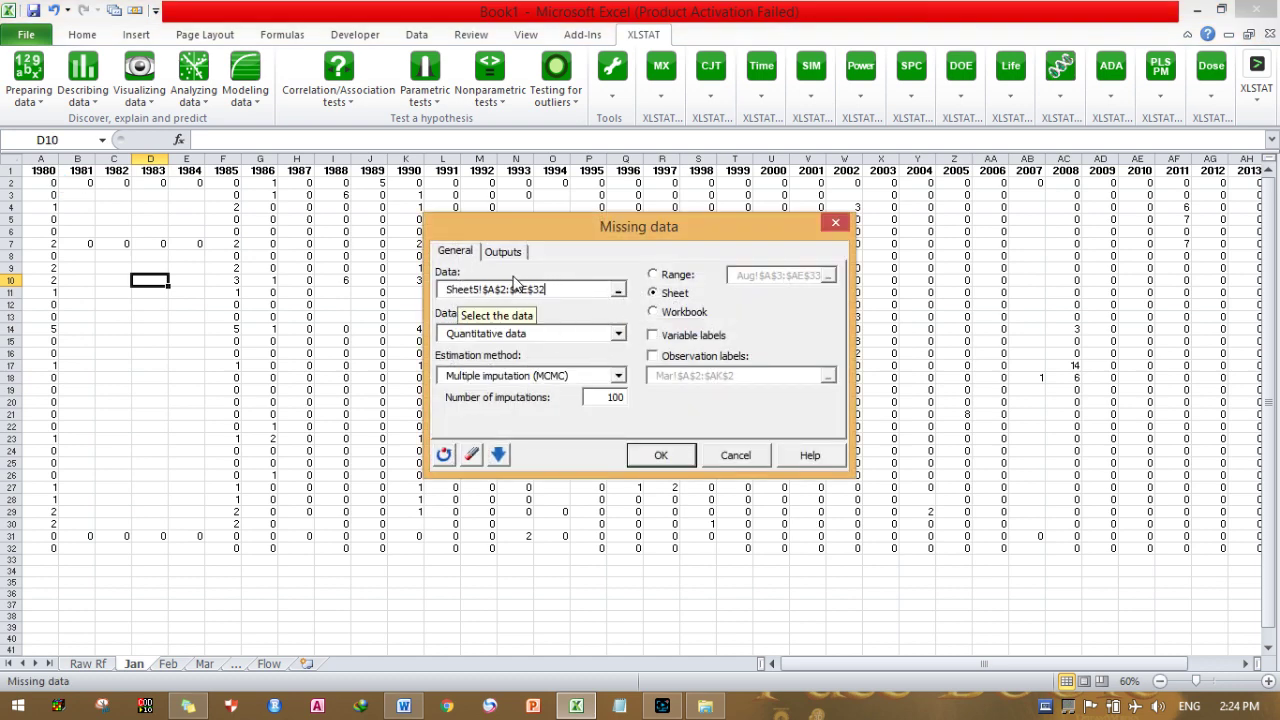
click(618, 290)
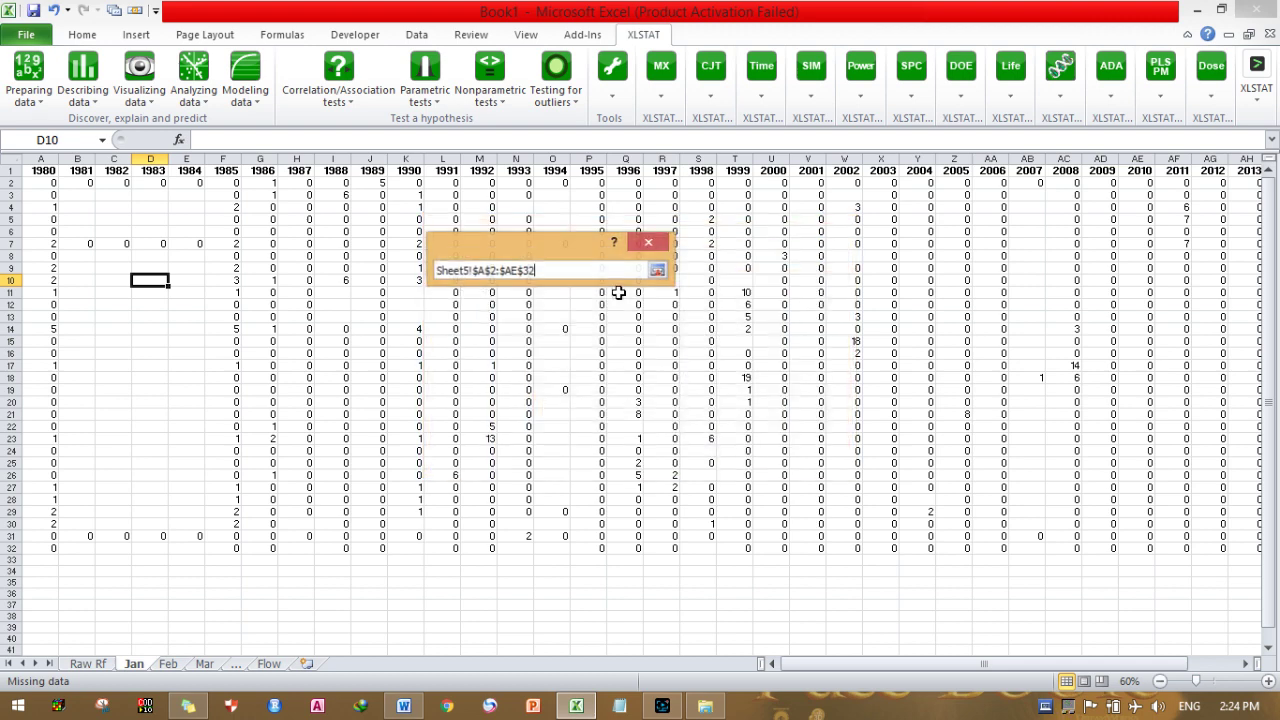
key(ctrl+a)
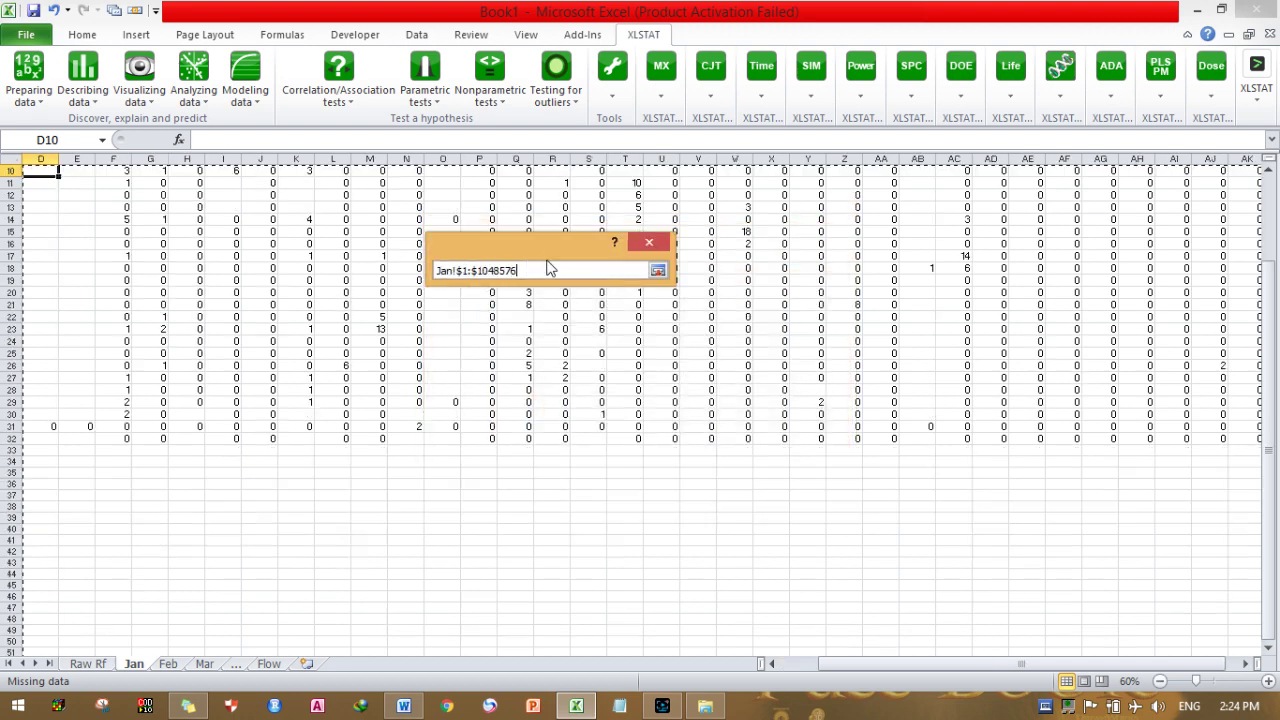
drag(532, 270, 440, 268)
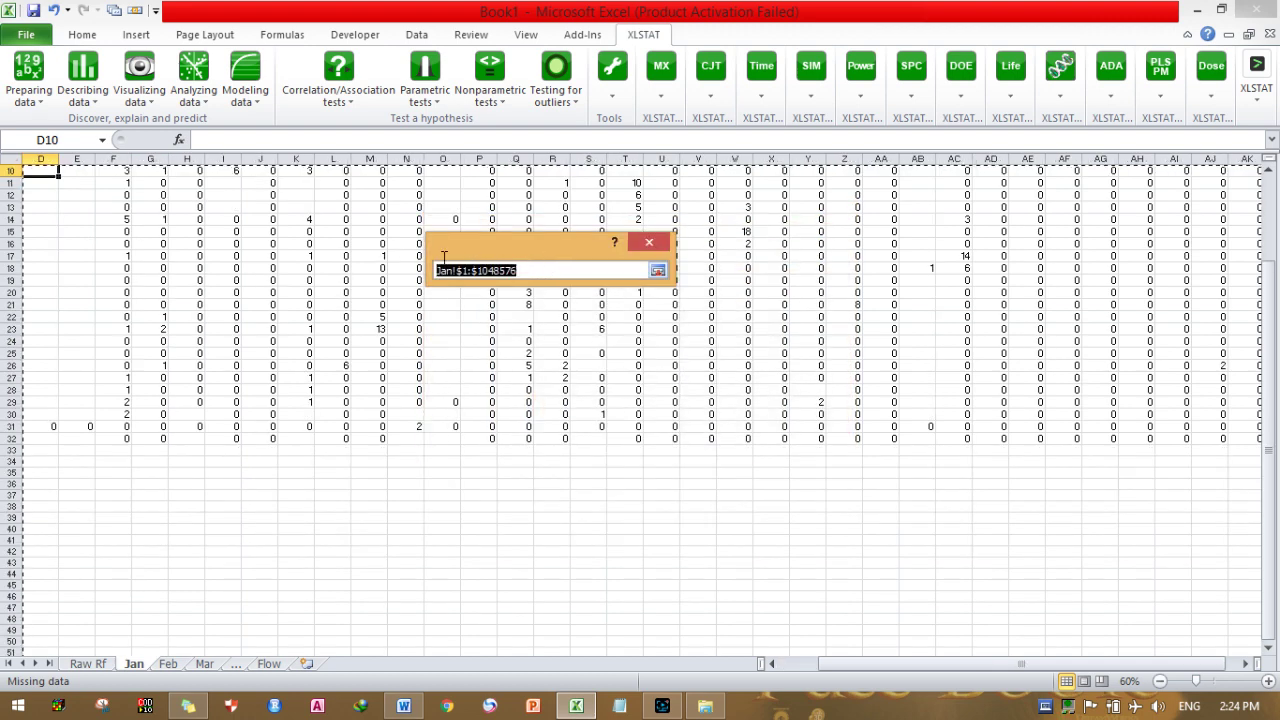
key(BackSpace)
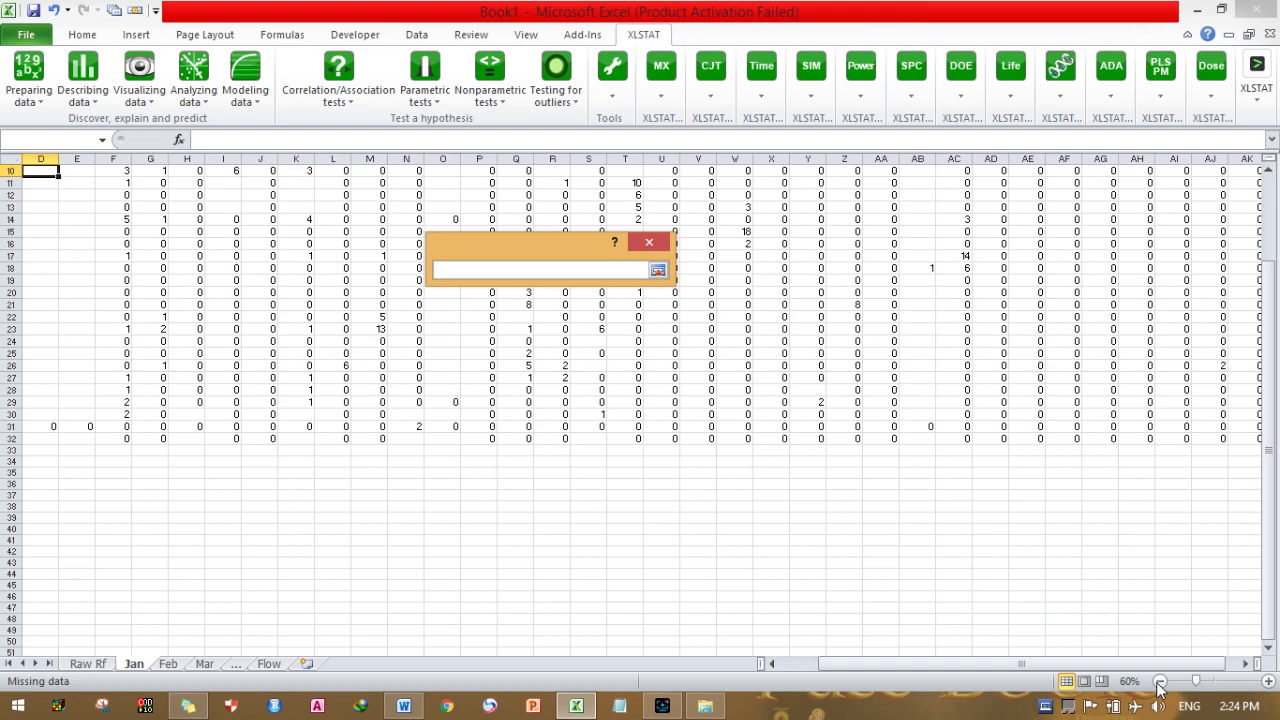
Set the data for the missing-data analysis to A1:AK32 of the Jan sheet, including the year headers.
drag(1272, 300, 1272, 204)
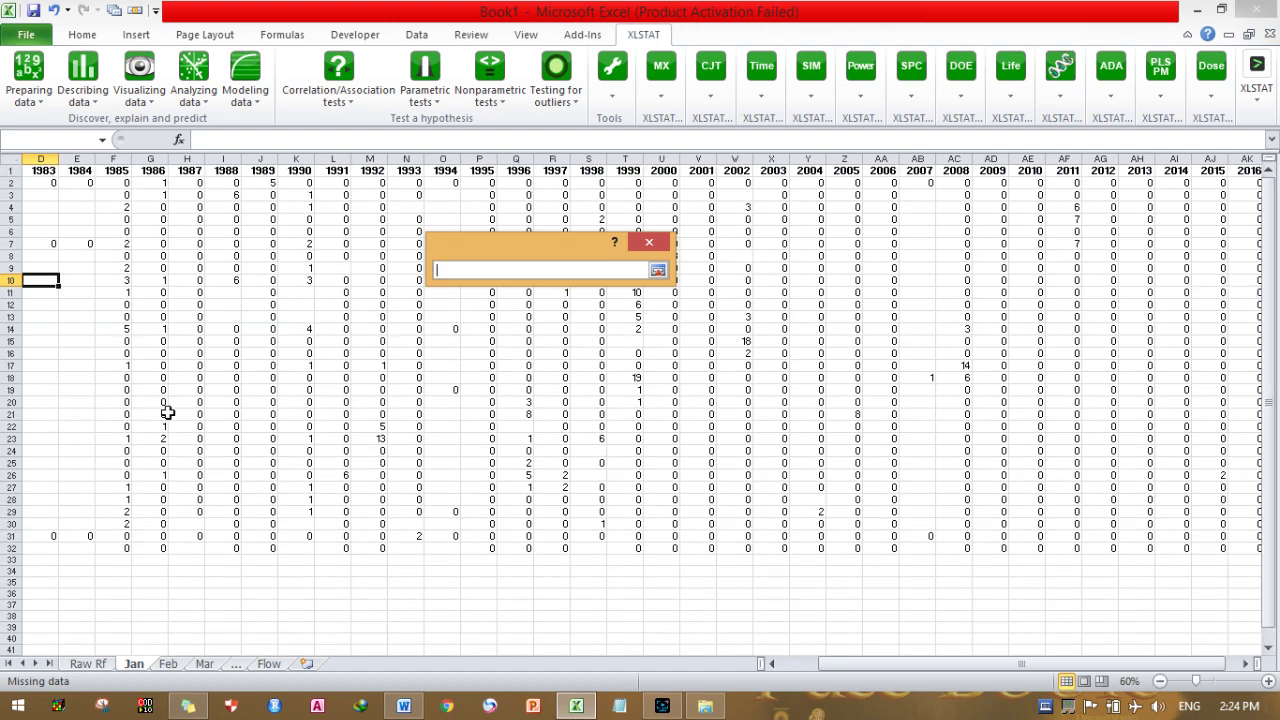
key(Left)
key(Left)
key(Left)
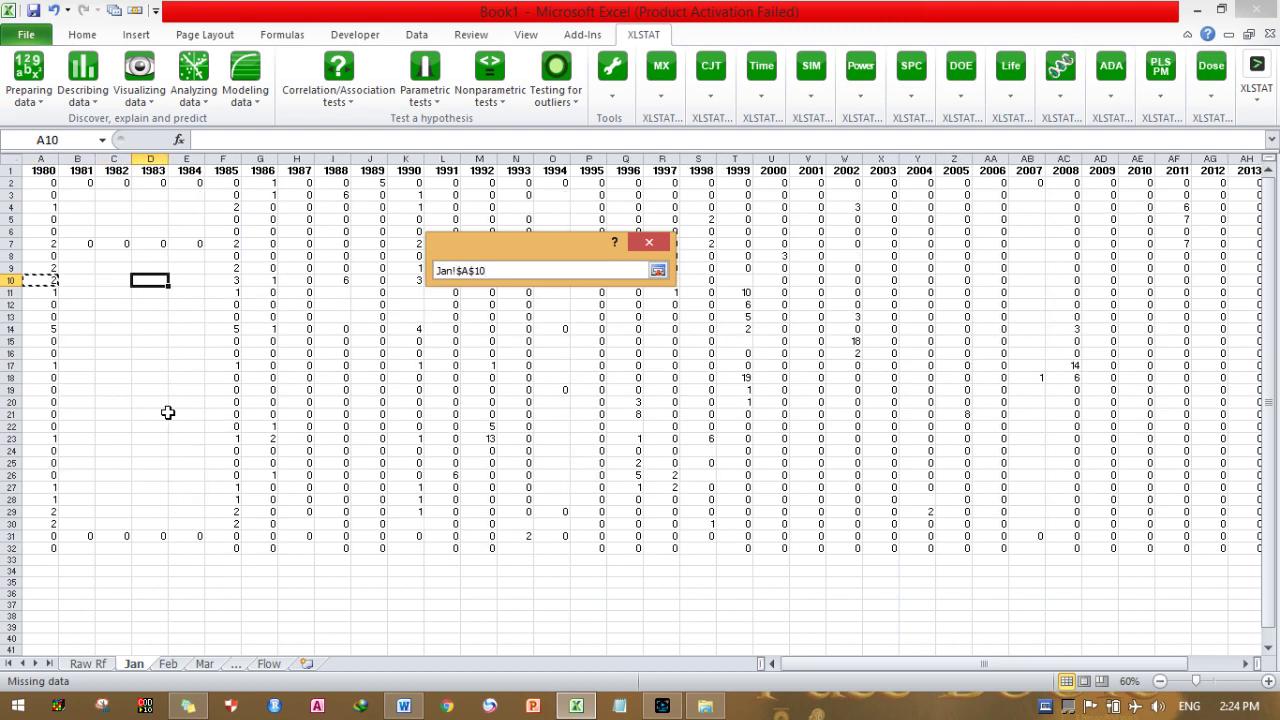
drag(43, 170, 1130, 546)
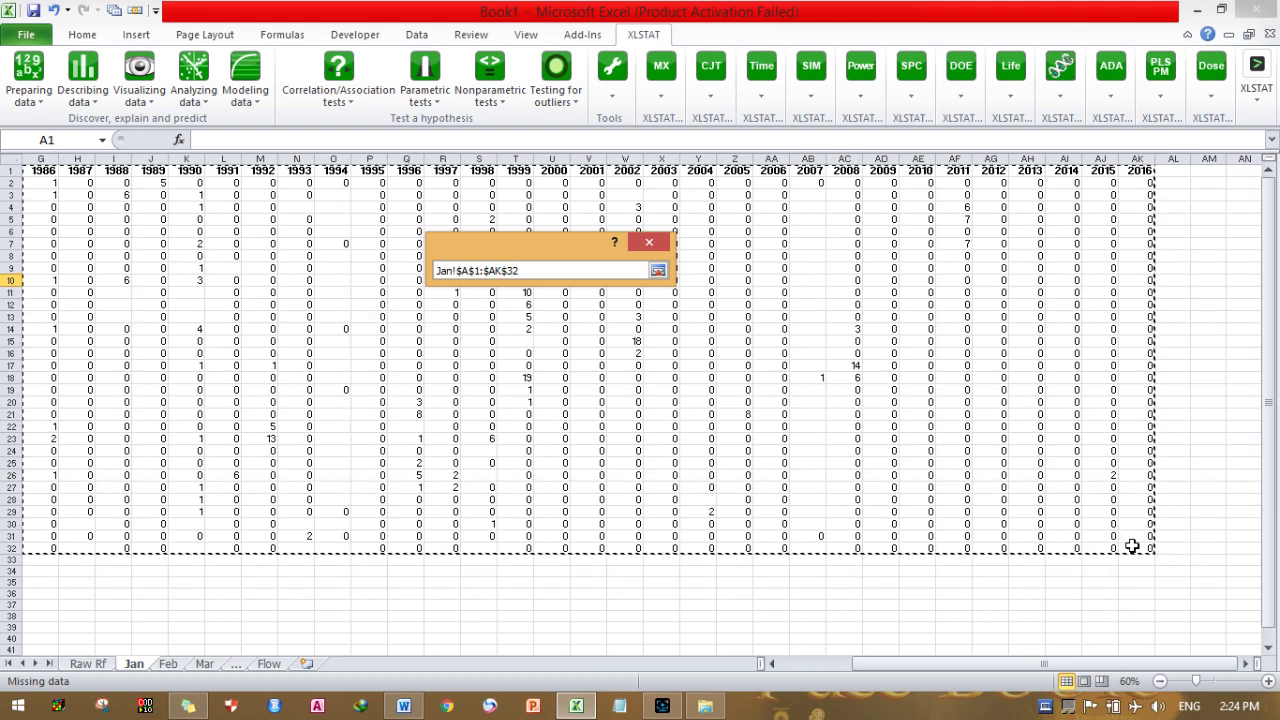
click(658, 270)
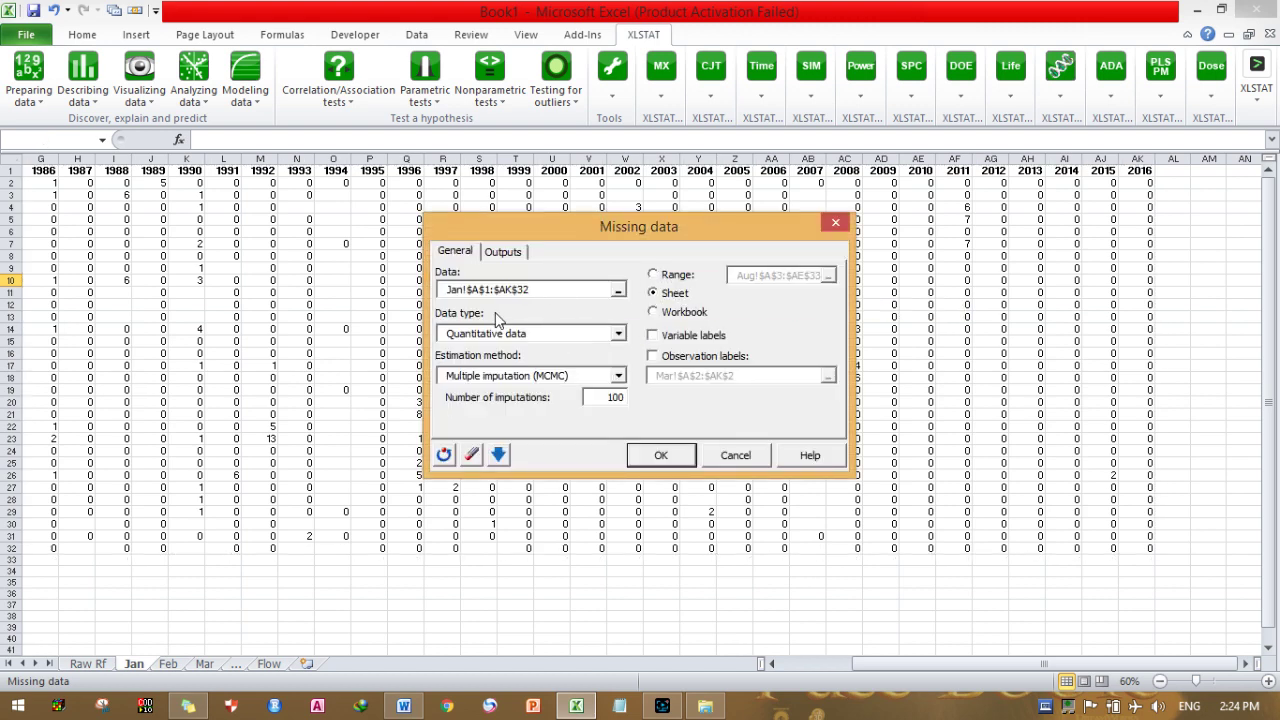
Choose quantitative data and the Multiple imputation (MCMC) estimation method with 300 imputations.
click(619, 335)
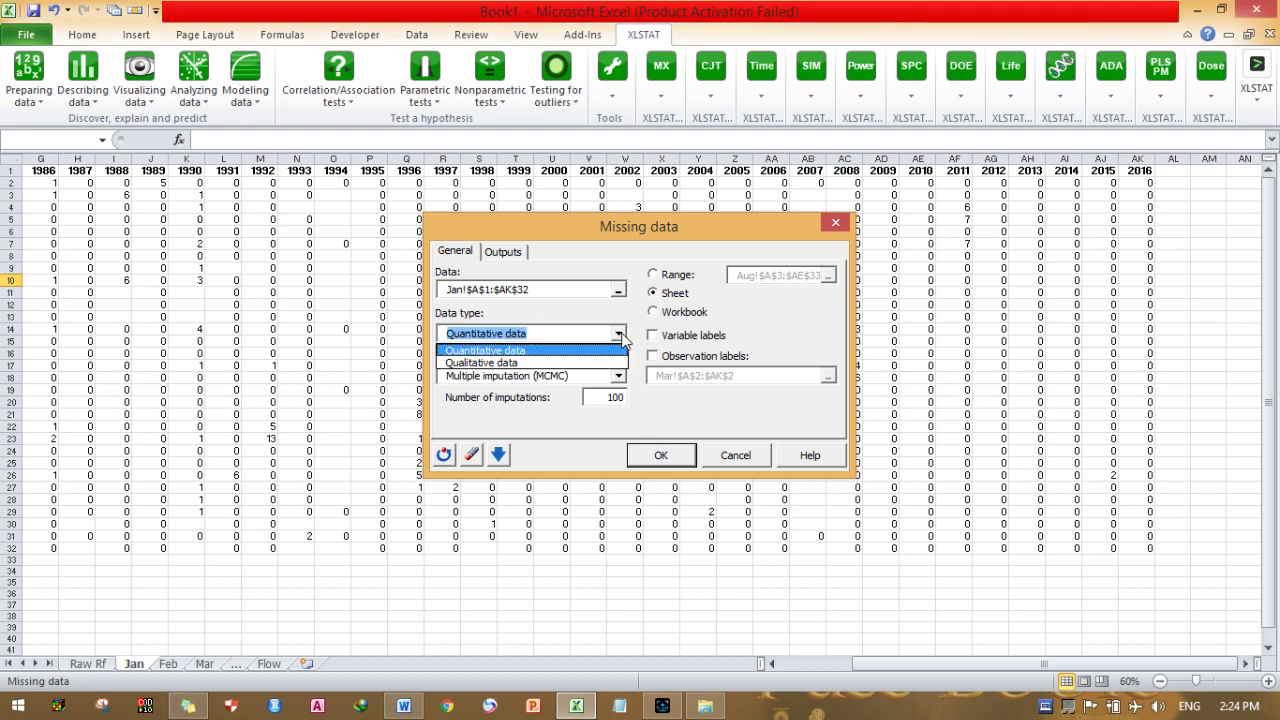
click(555, 351)
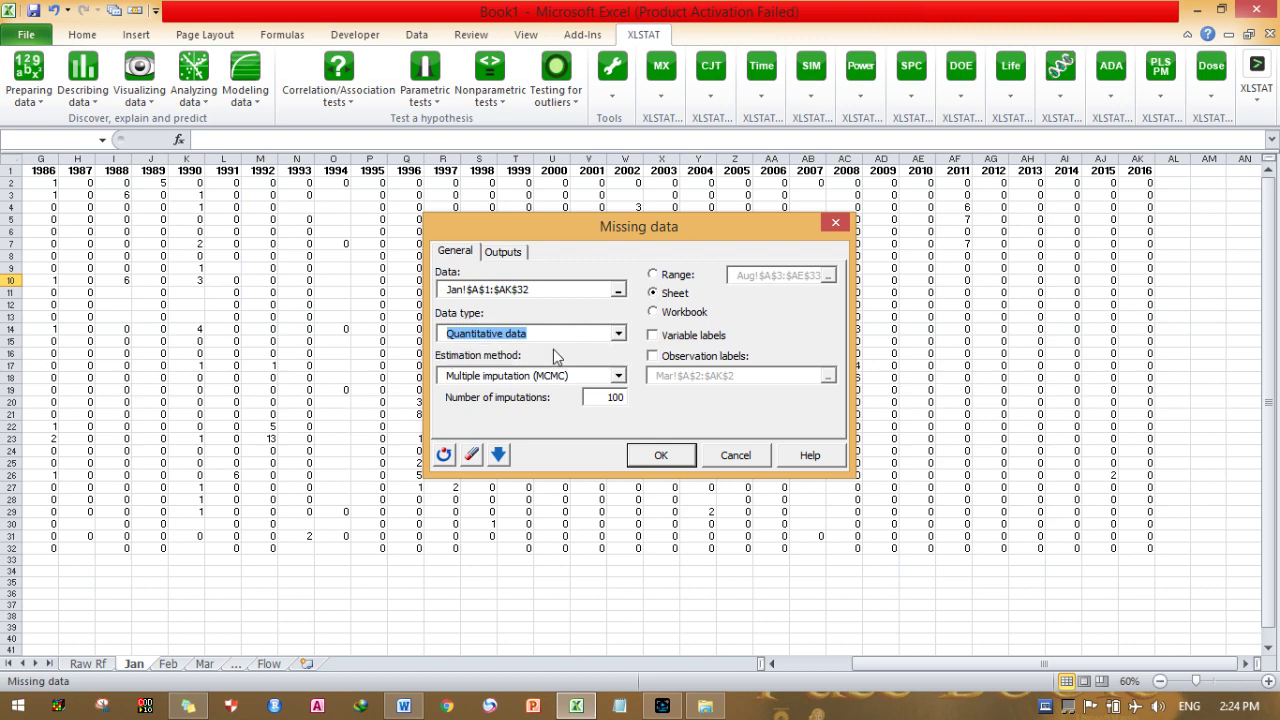
click(619, 376)
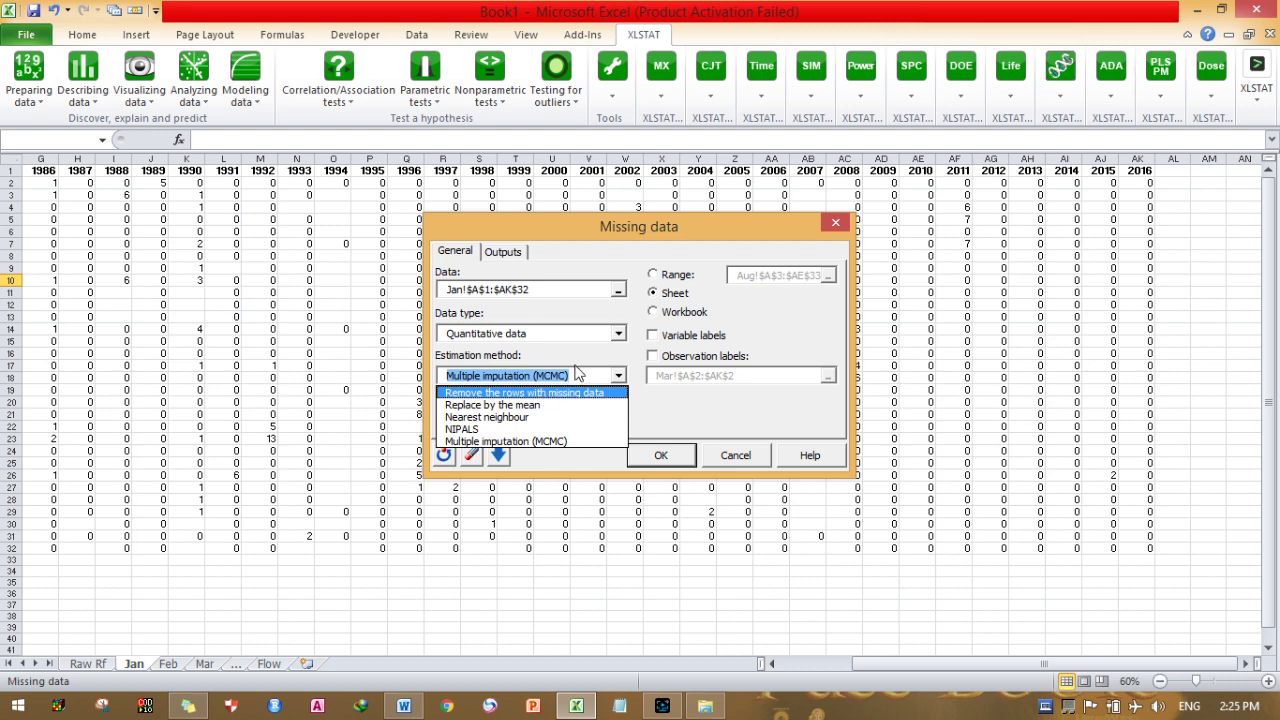
click(563, 448)
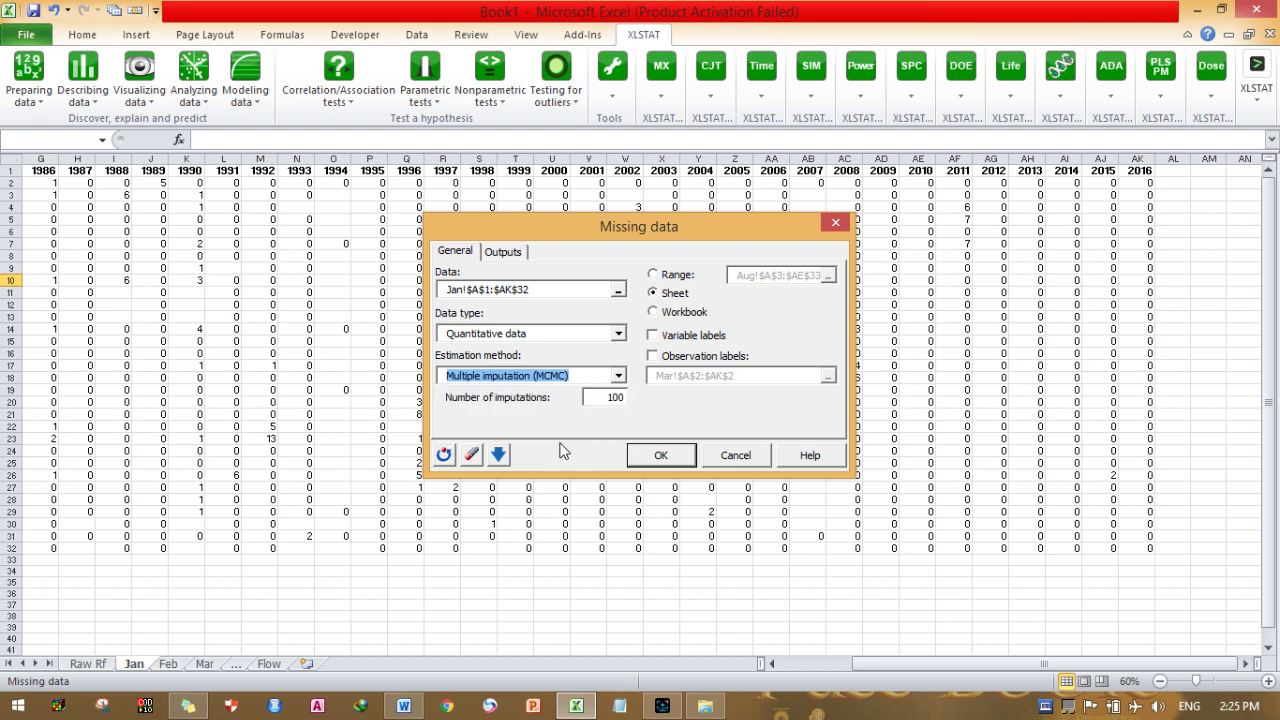
double_click(612, 397)
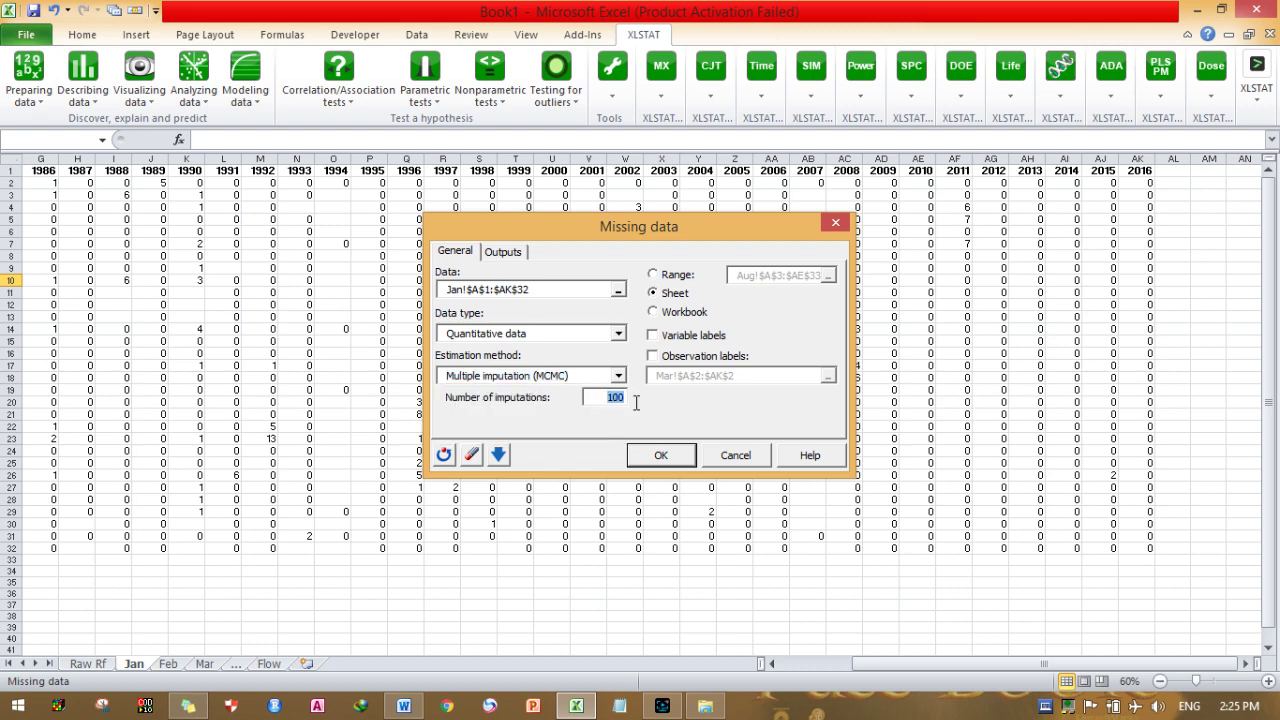
text(300)
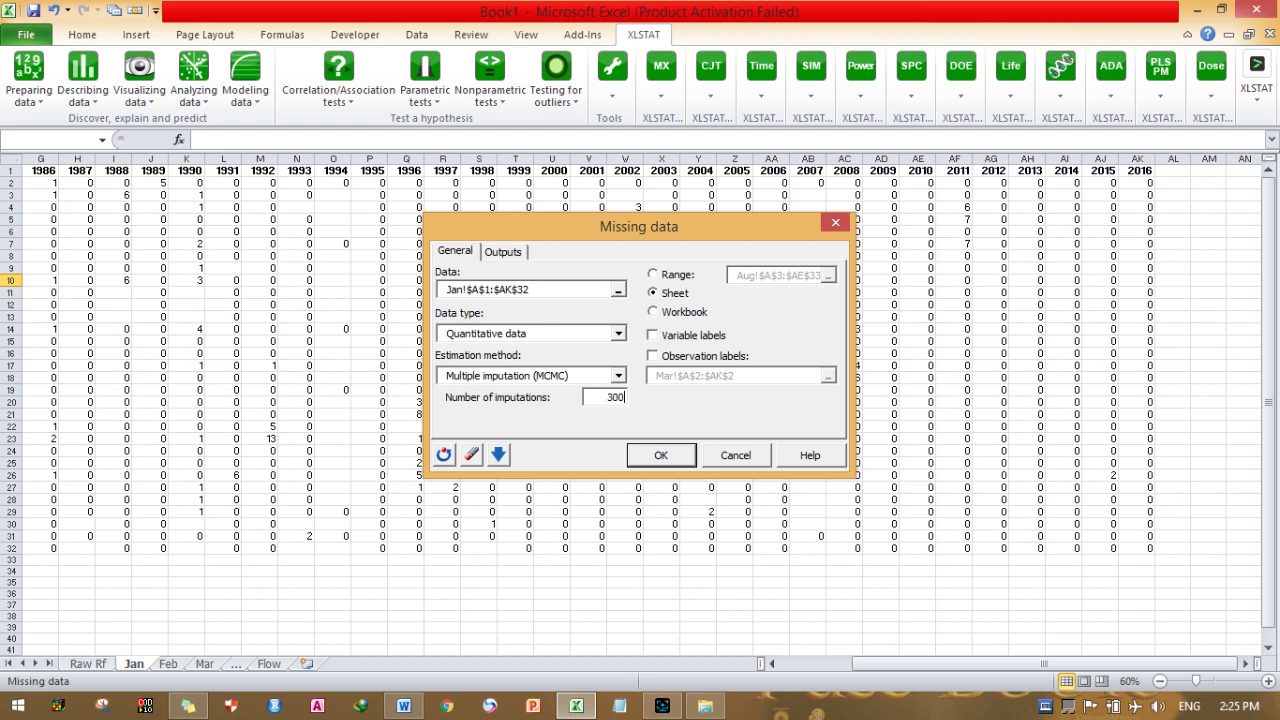
Output the results to a sheet with variable labels enabled, and run the imputation accepting numeric labels.
click(654, 294)
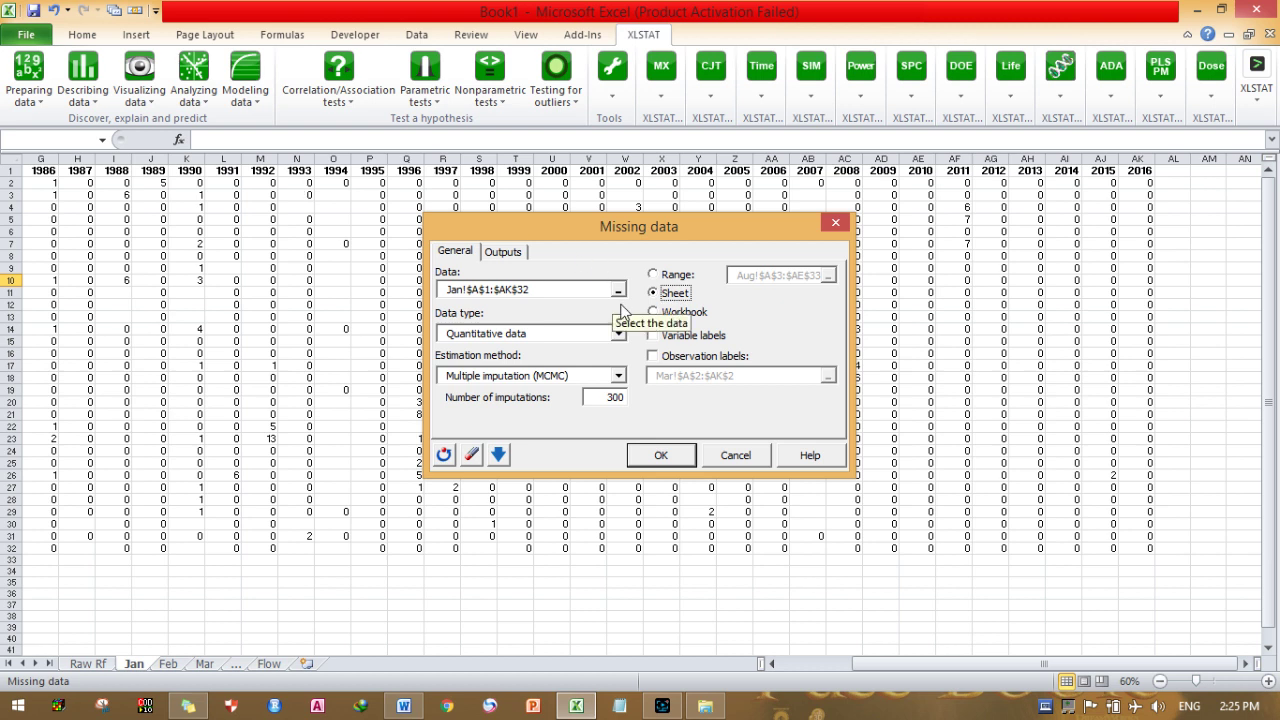
click(654, 336)
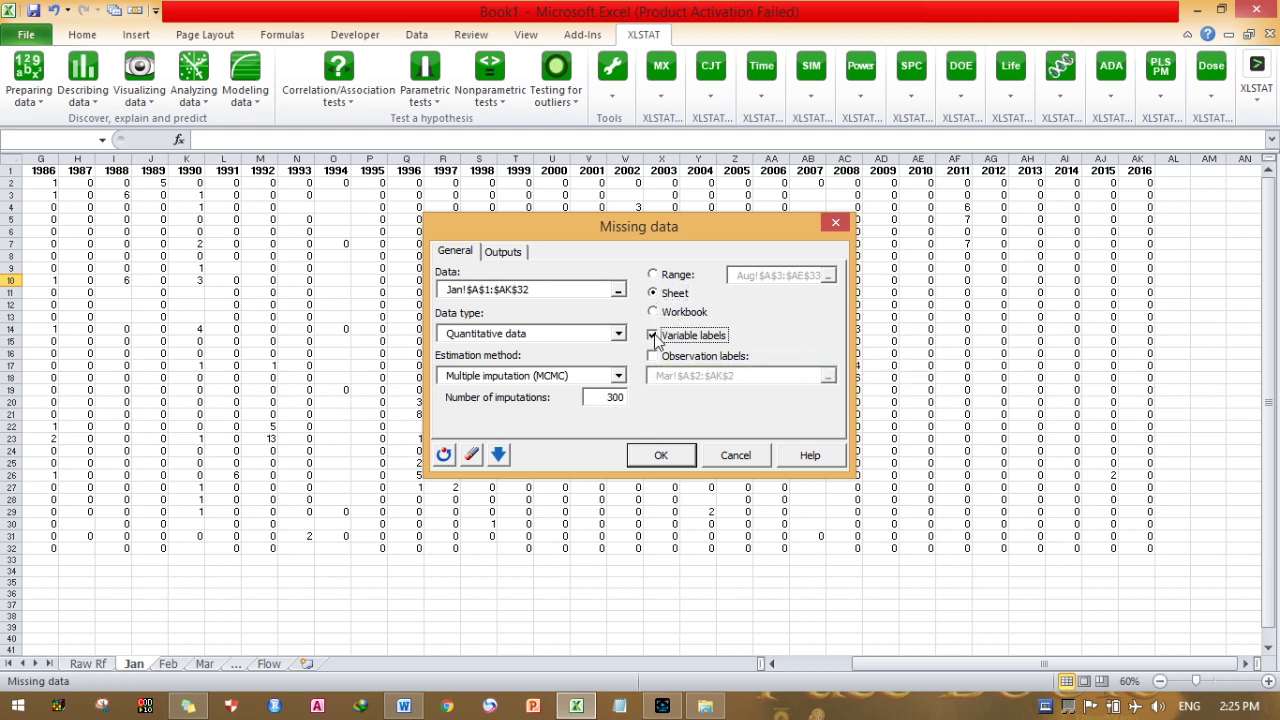
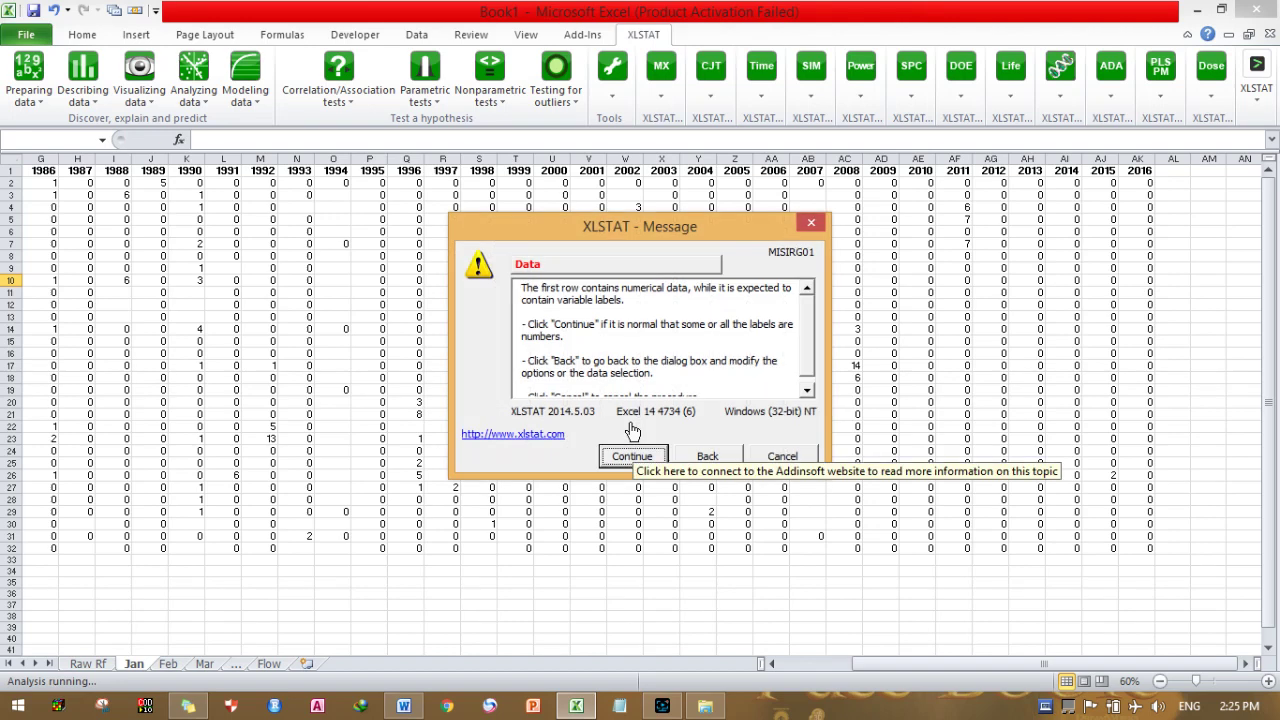
click(632, 457)
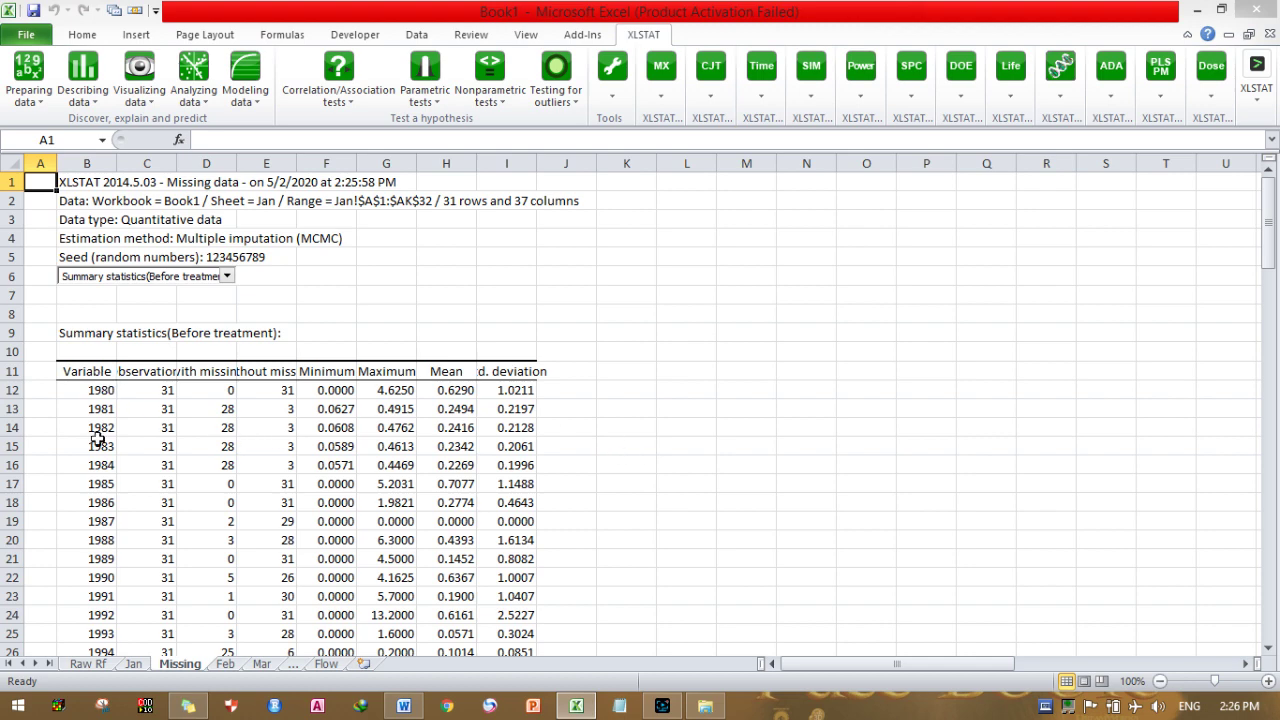
Examine the minimum, maximum, mean and standard deviation columns in the before-treatment summary statistics.
click(328, 392)
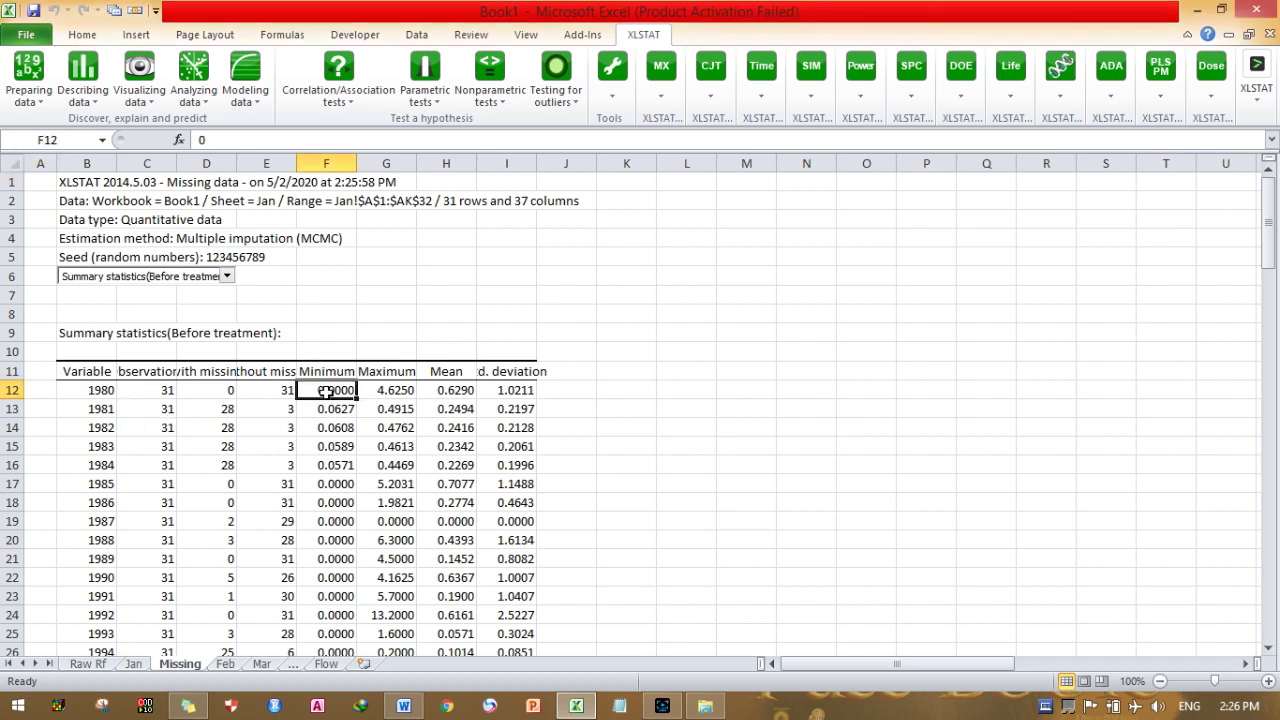
click(381, 371)
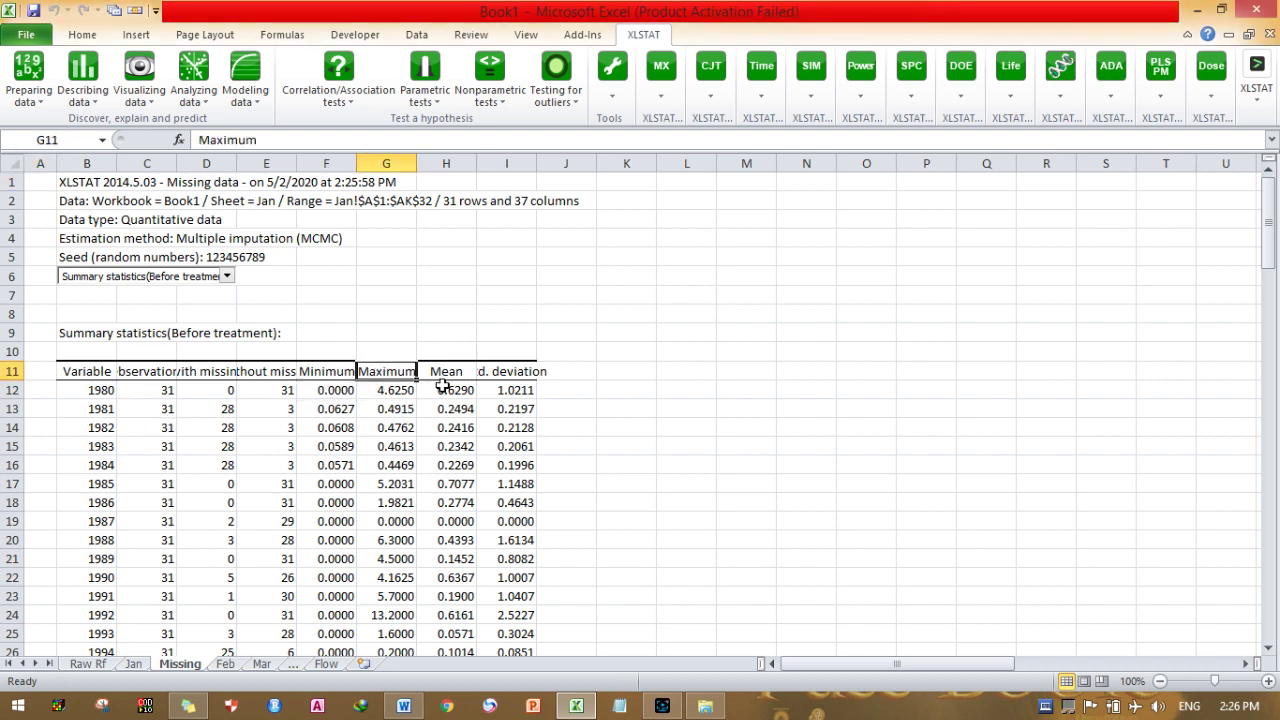
click(442, 386)
click(517, 388)
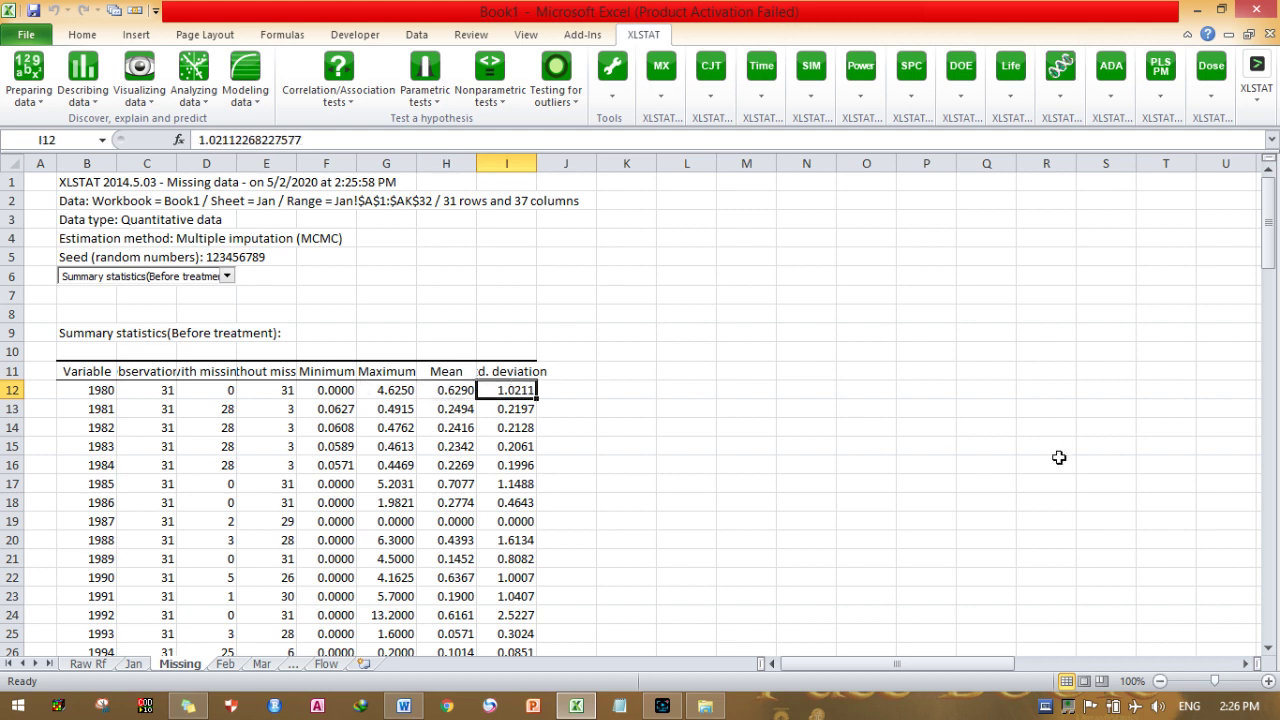
Examine the post-treatment summary statistics and the Completed data table, selecting the Obs2 value under 1981.
drag(1270, 240, 1270, 382)
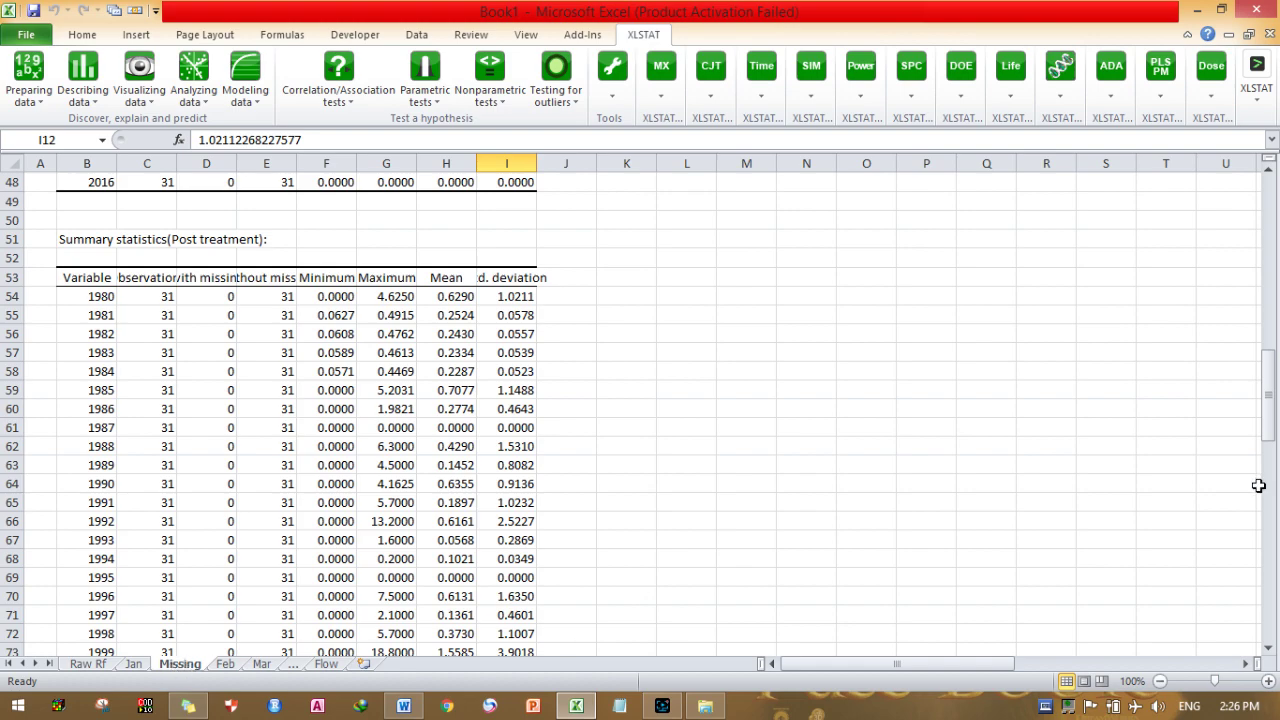
drag(1268, 388, 1272, 518)
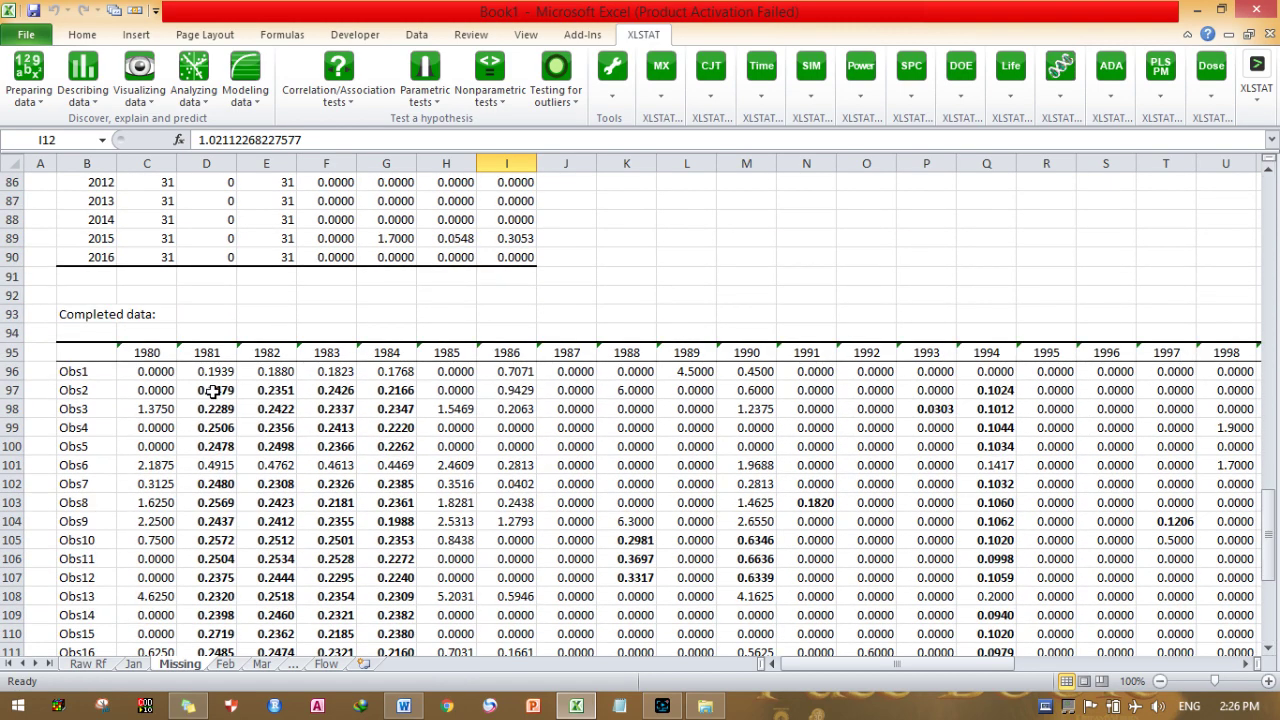
click(1268, 681)
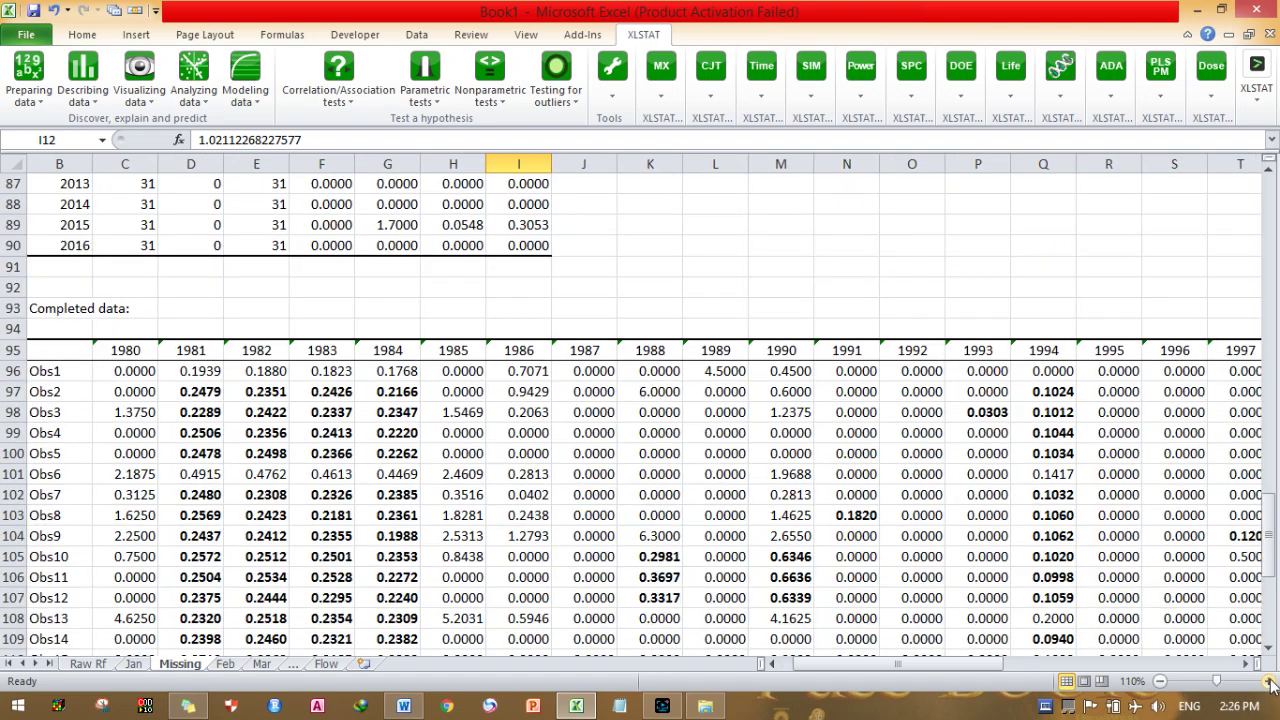
click(1268, 681)
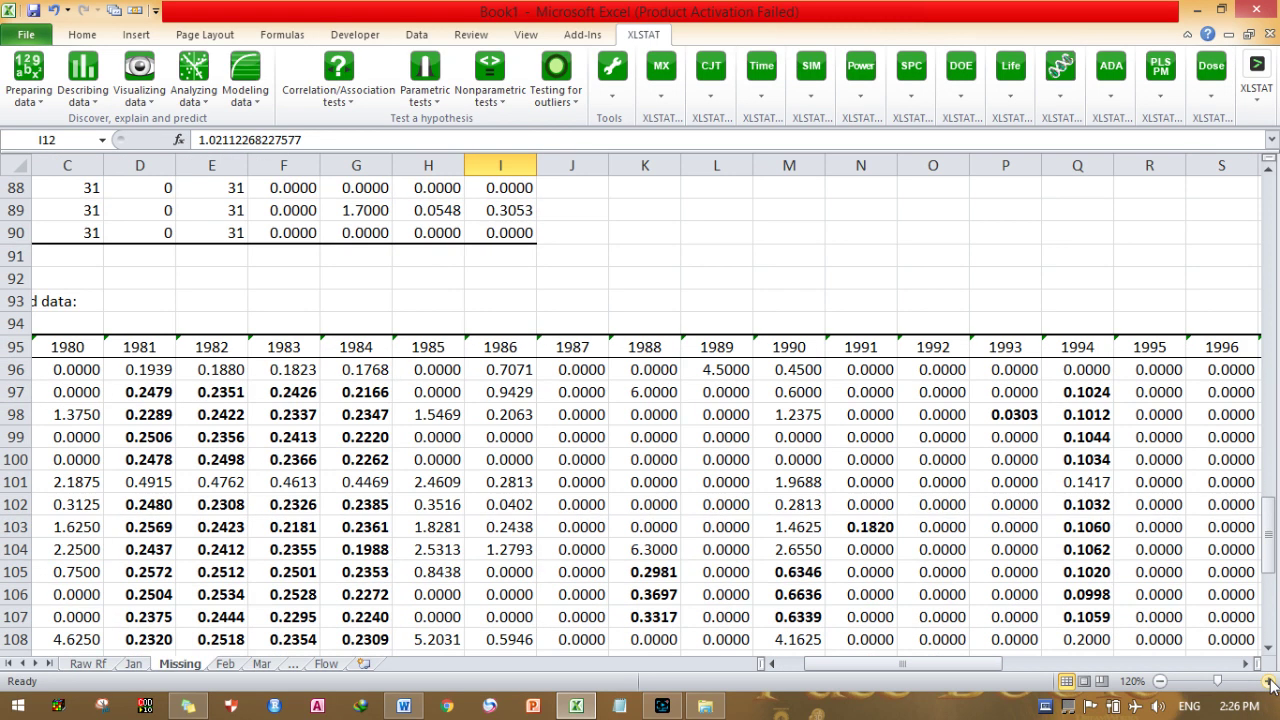
click(143, 393)
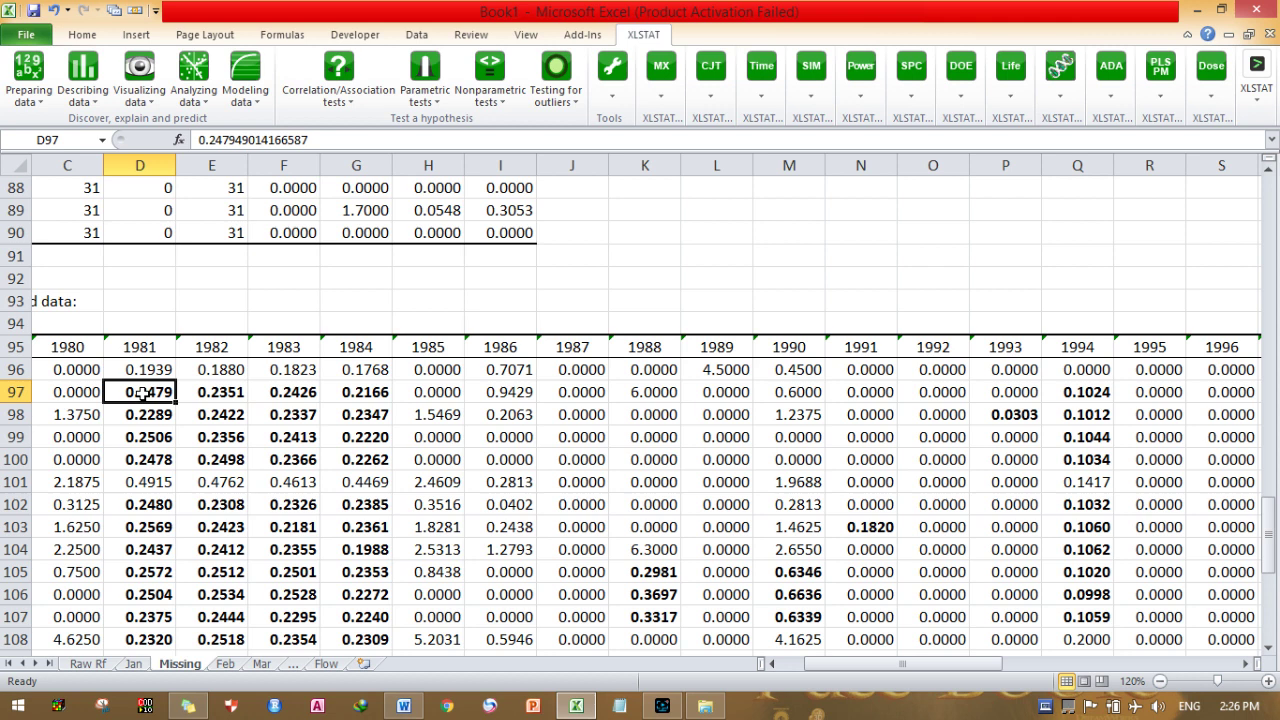
Examine the bold imputed values in the Completed data table for 1981 to 1984, 1988, 1990 and 1991.
drag(143, 393, 357, 453)
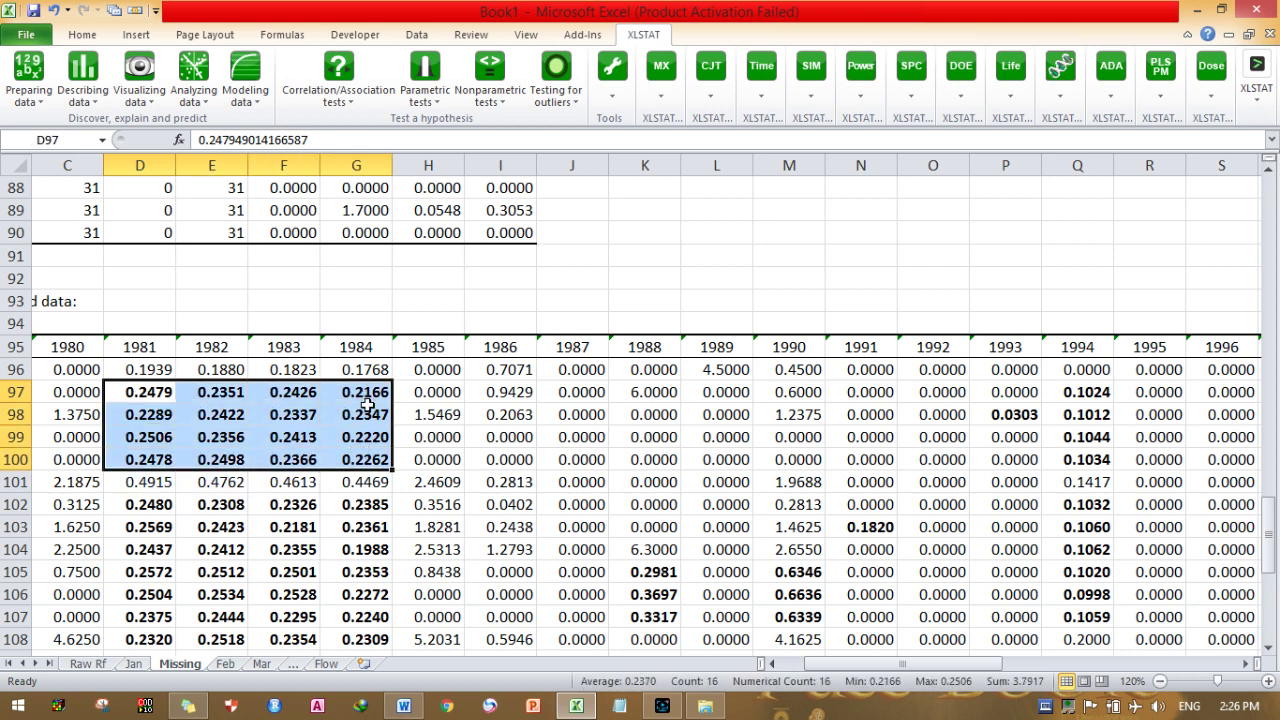
click(662, 570)
drag(662, 570, 661, 618)
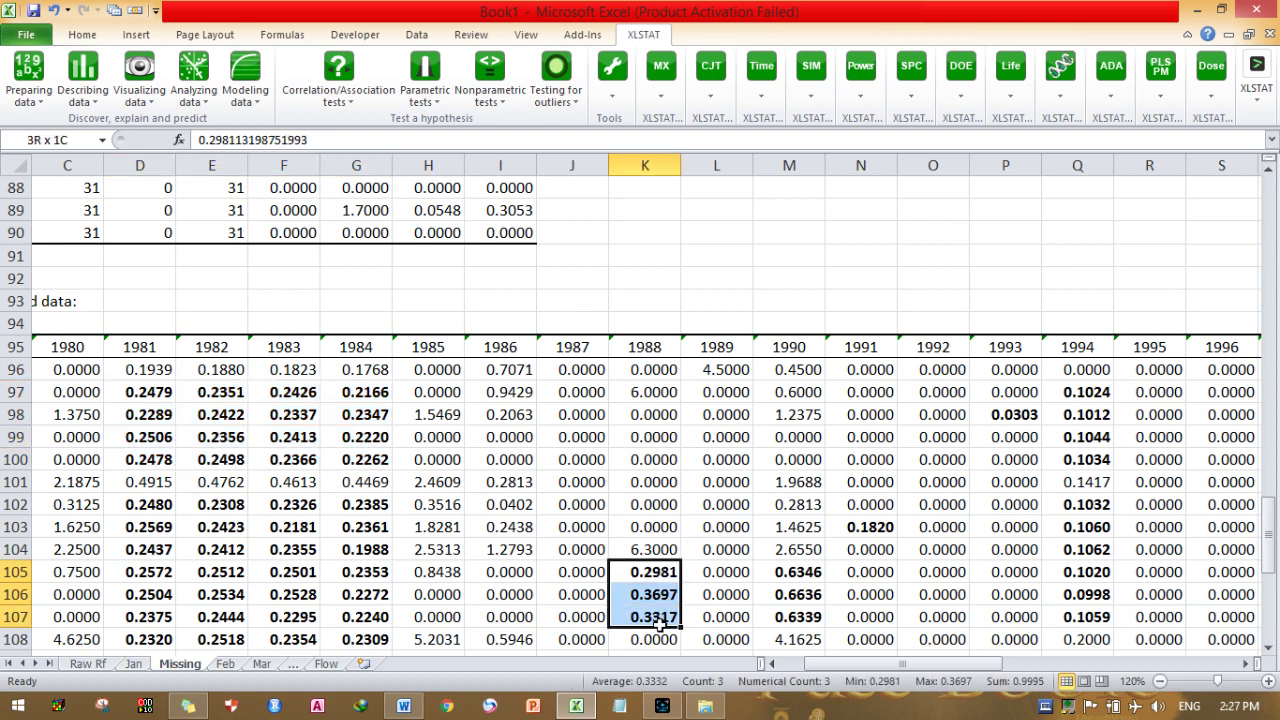
click(798, 572)
drag(800, 572, 802, 613)
click(866, 527)
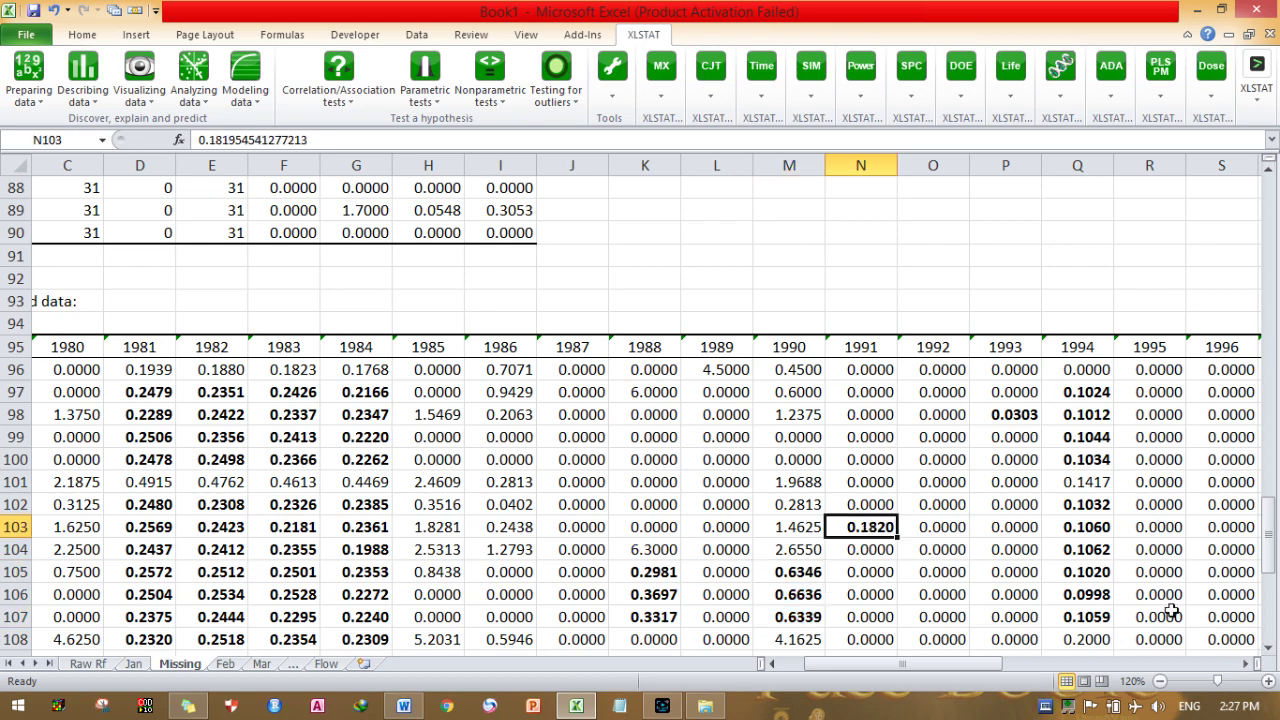
Select the whole block of completed January values from C96 to AM126.
click(1161, 680)
click(1161, 680)
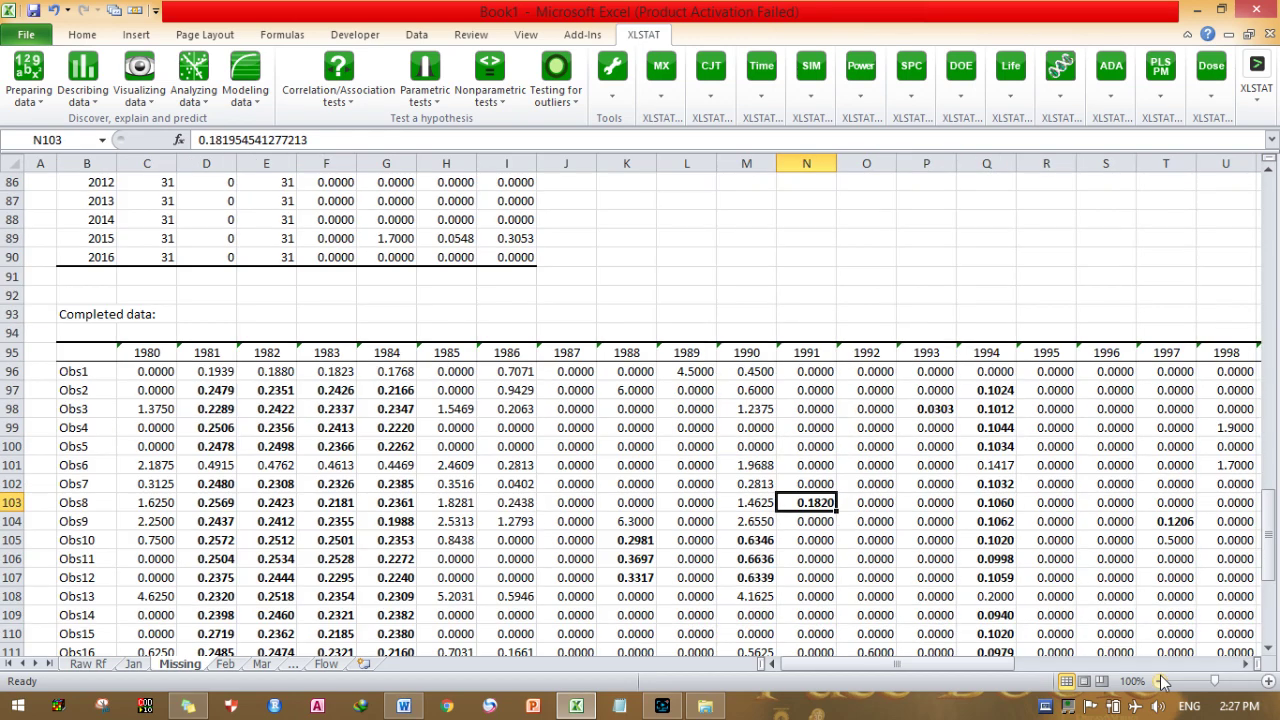
click(1161, 680)
drag(136, 384, 1148, 619)
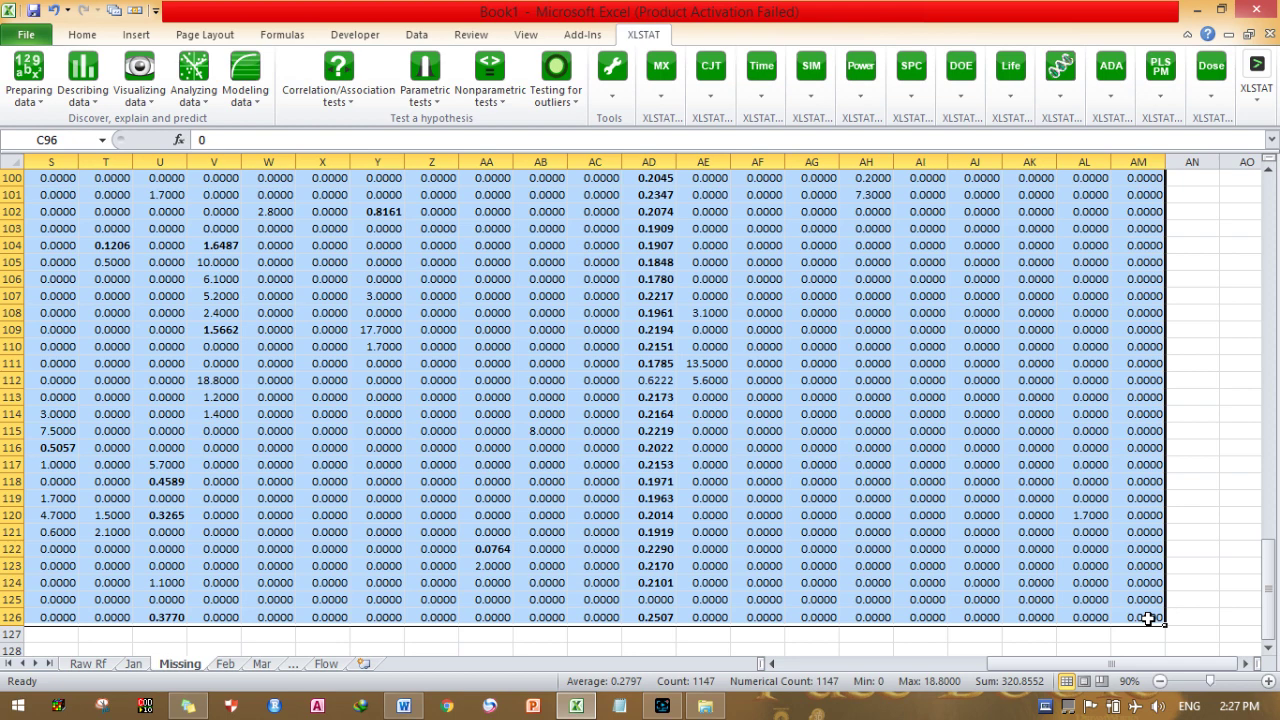
Rename the January imputation output sheet as Jan-Missing.
click(226, 664)
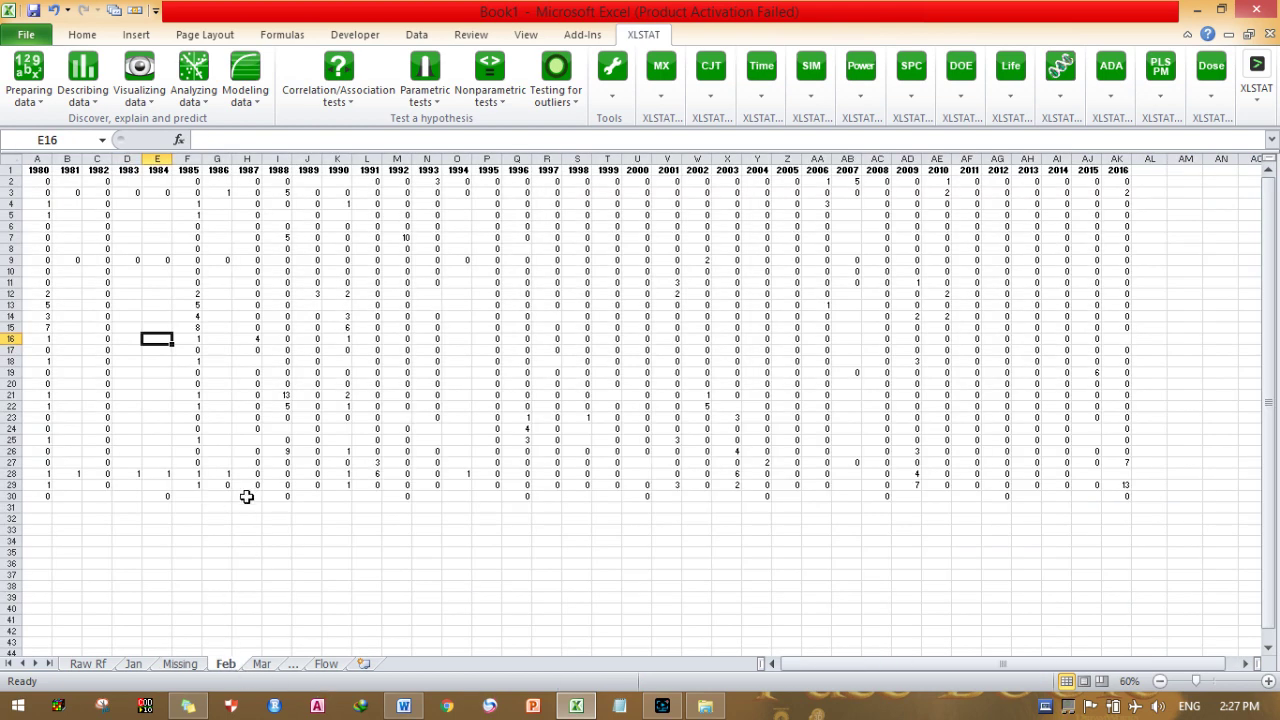
click(184, 664)
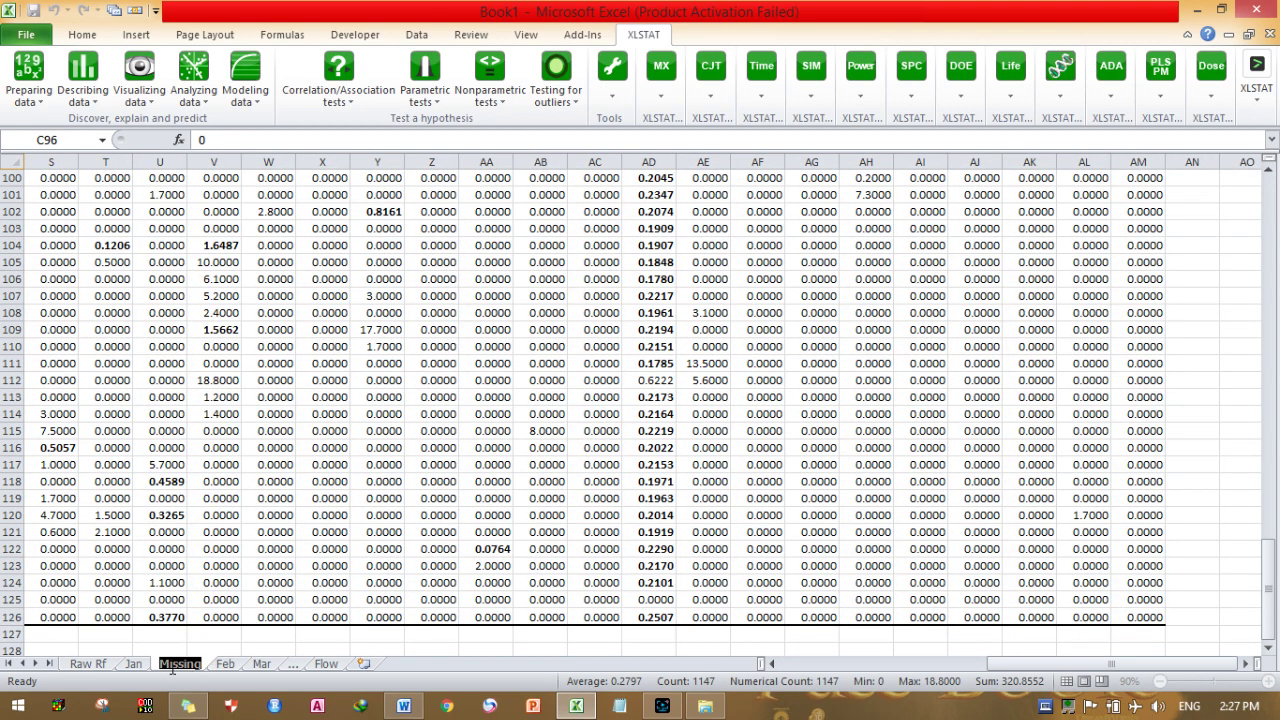
click(163, 664)
text(Jan-)
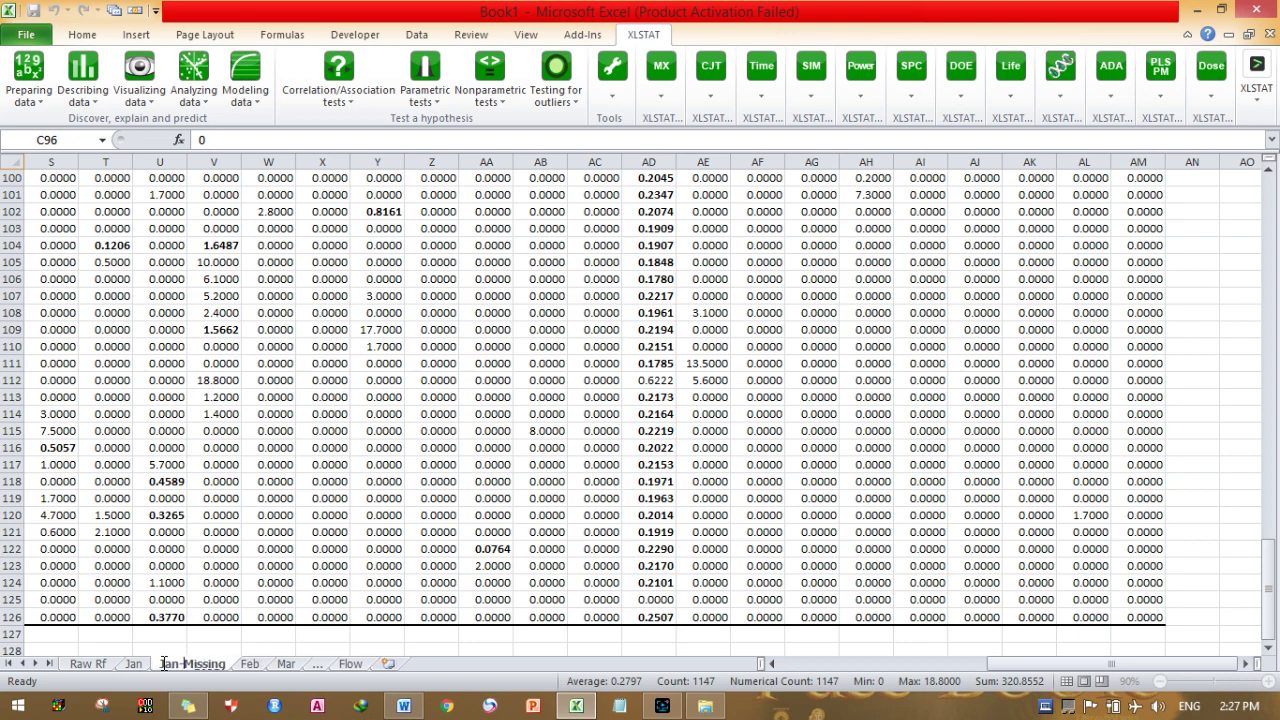
click(249, 665)
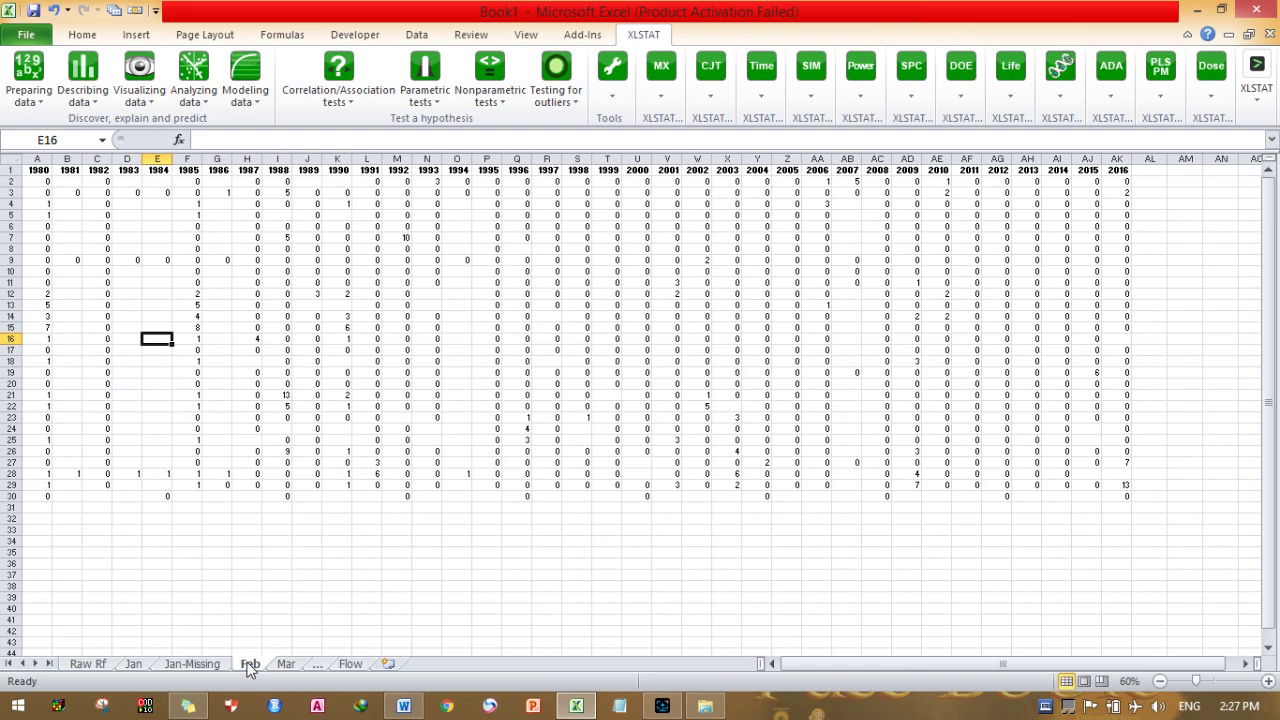
Start a new Missing data analysis and replace its data range with A1:AK29 of the Feb sheet.
click(157, 576)
click(33, 67)
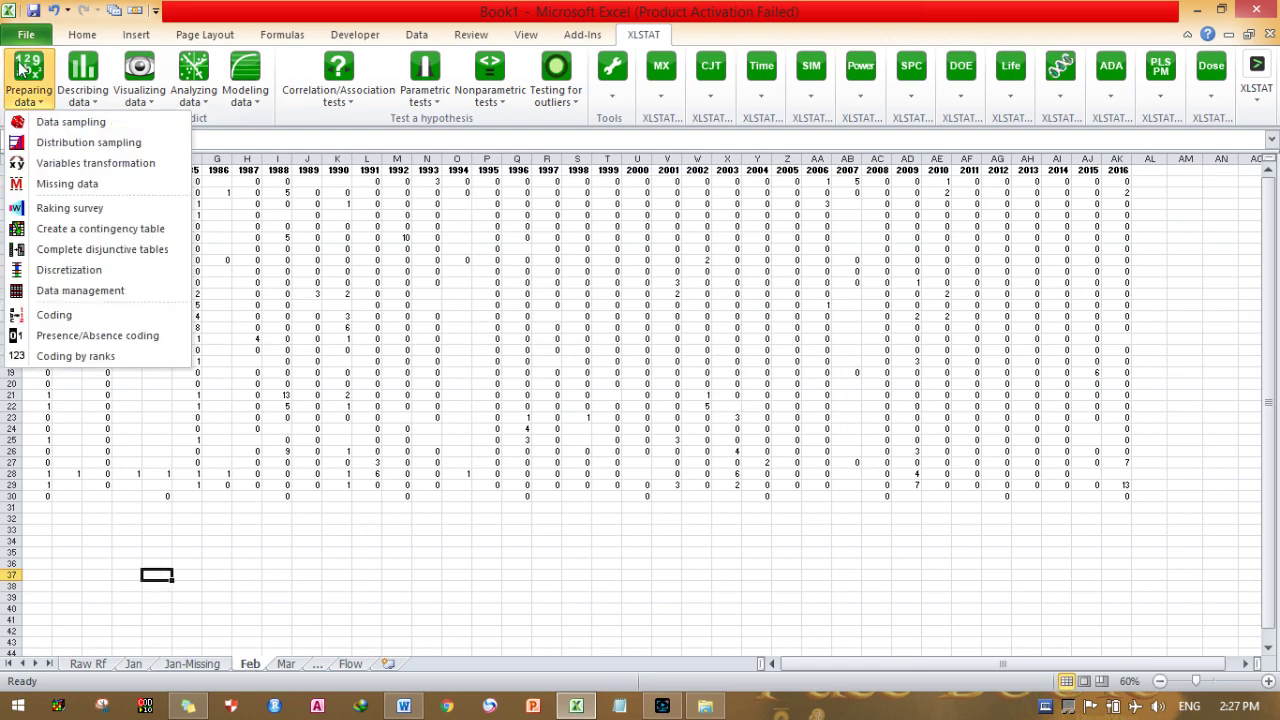
click(47, 187)
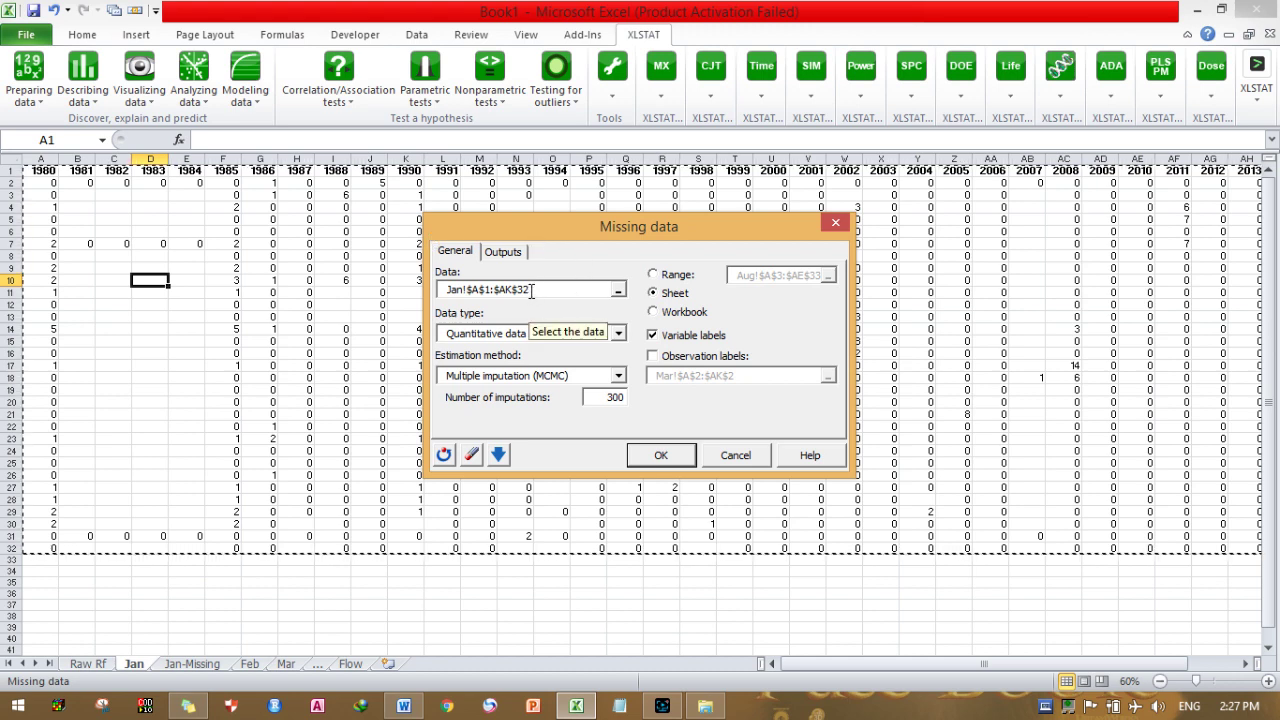
drag(532, 289, 447, 289)
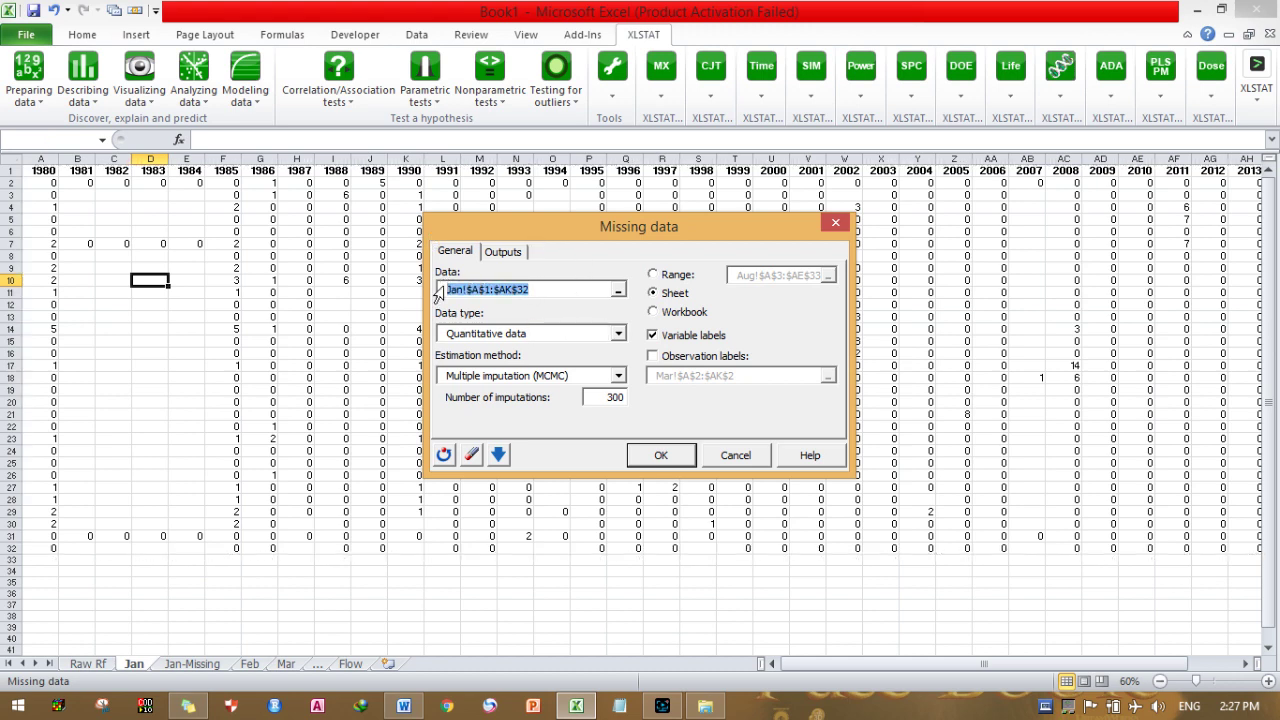
key(BackSpace)
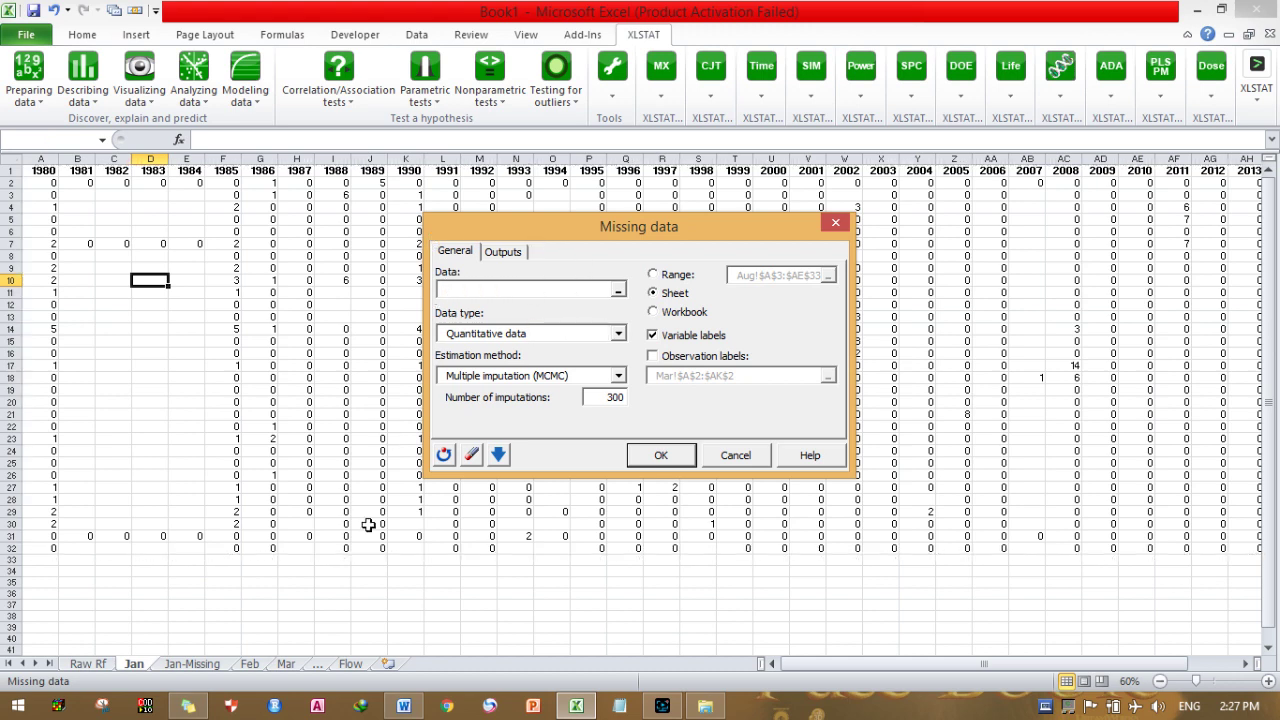
click(249, 665)
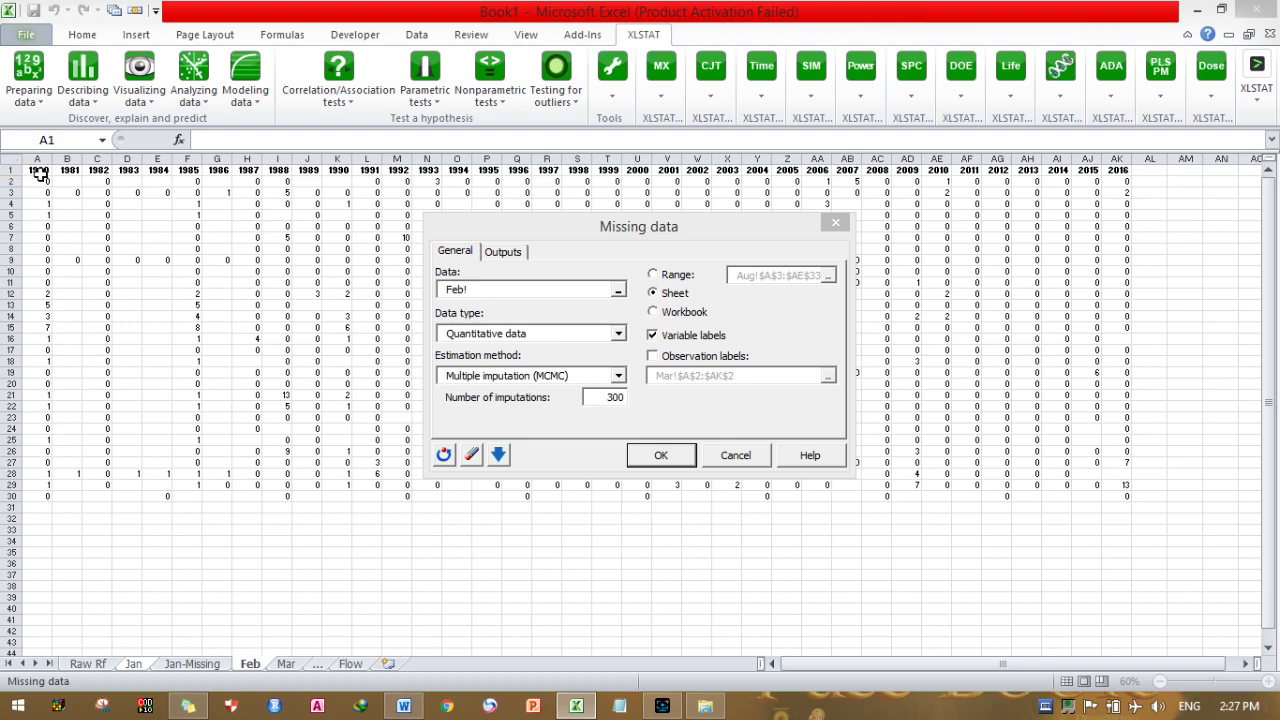
drag(38, 171, 1113, 492)
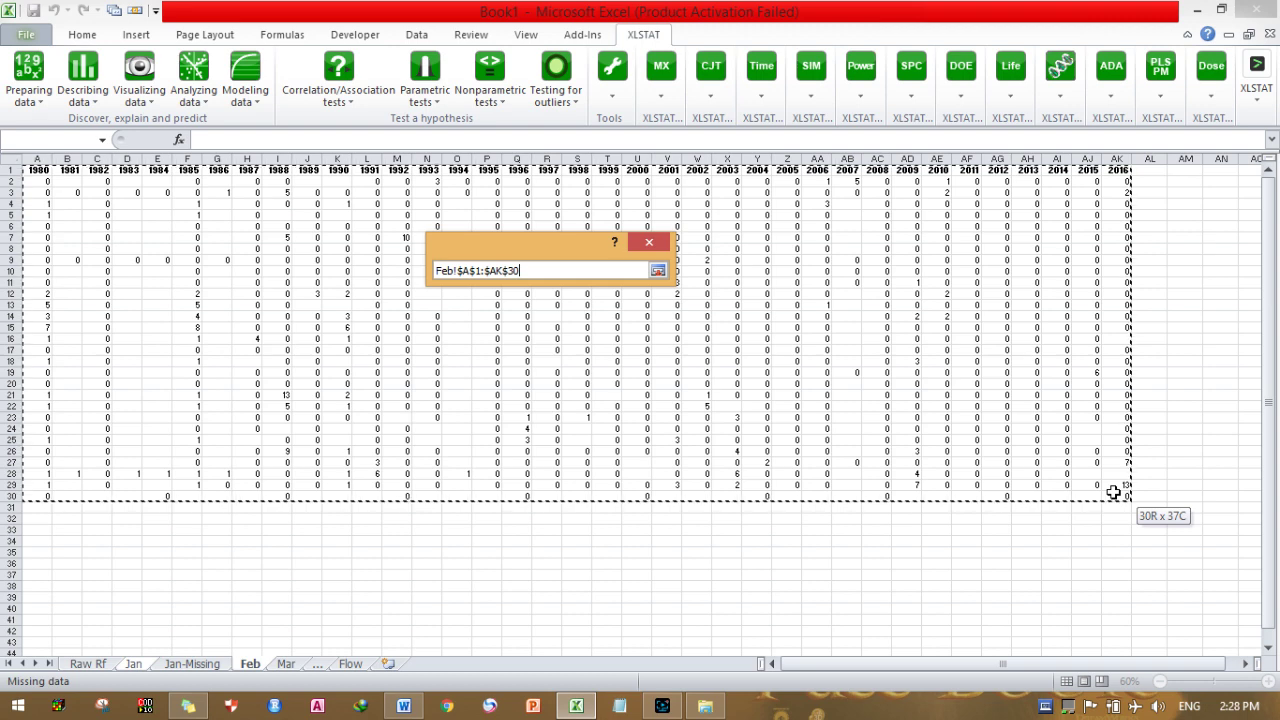
drag(1113, 492, 1113, 483)
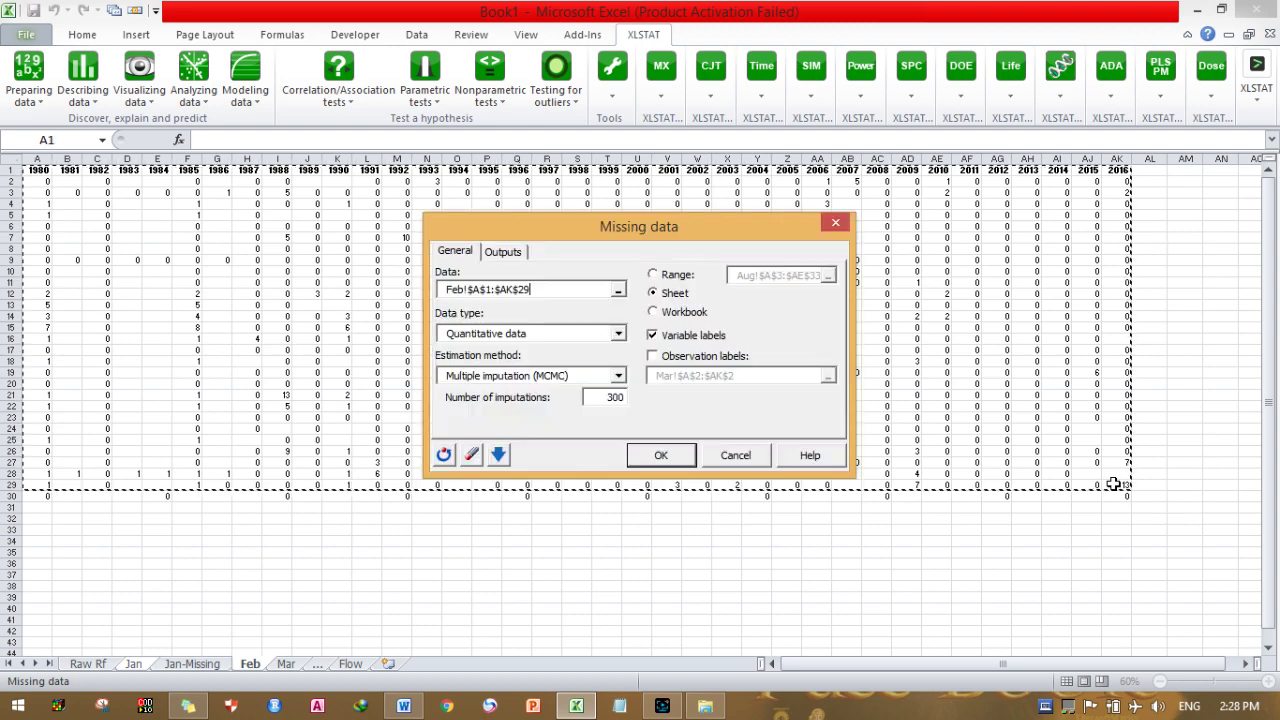
Check the data type and estimation method, then run the February imputation with quantitative data and 300 Multiple imputation (MCMC) imputations.
click(619, 334)
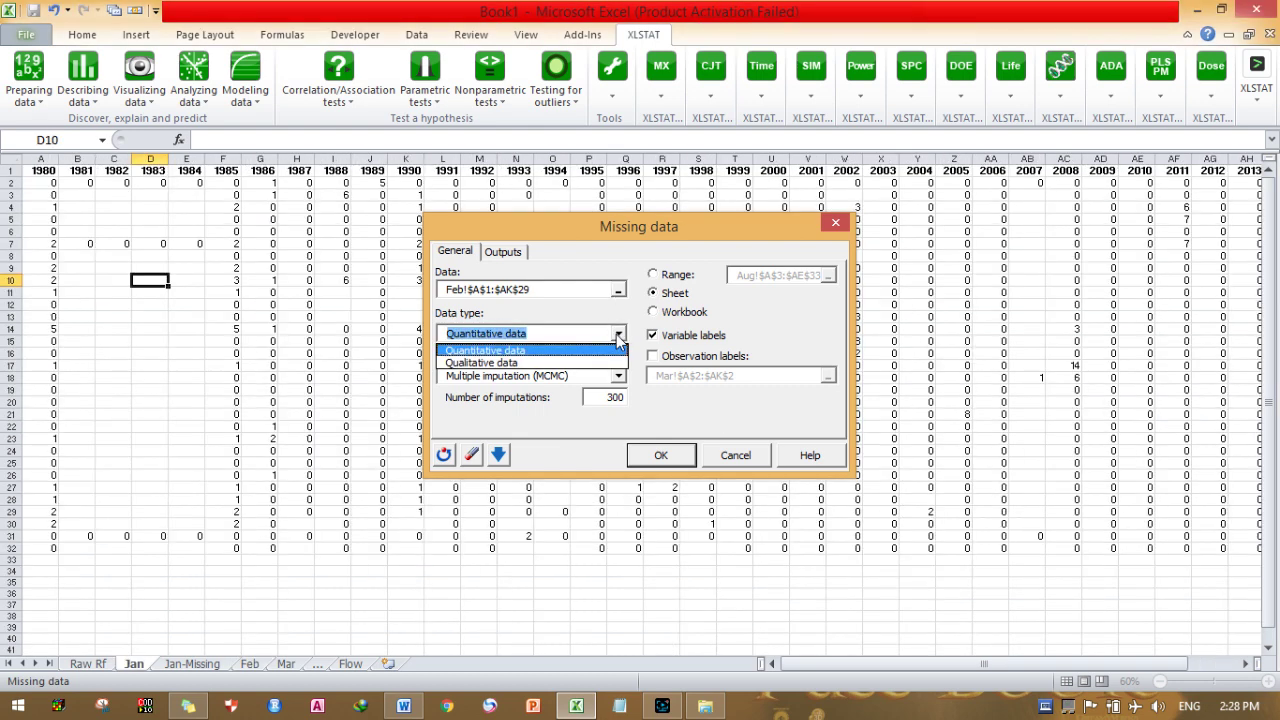
click(619, 336)
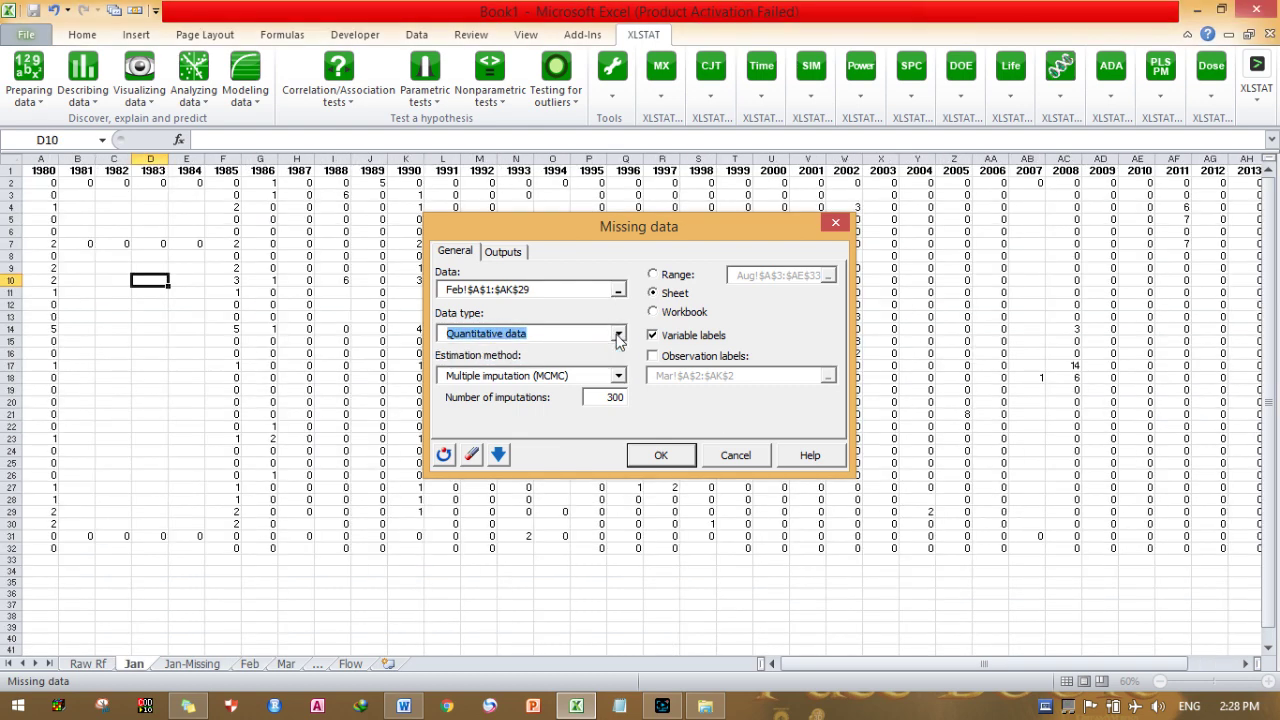
click(619, 336)
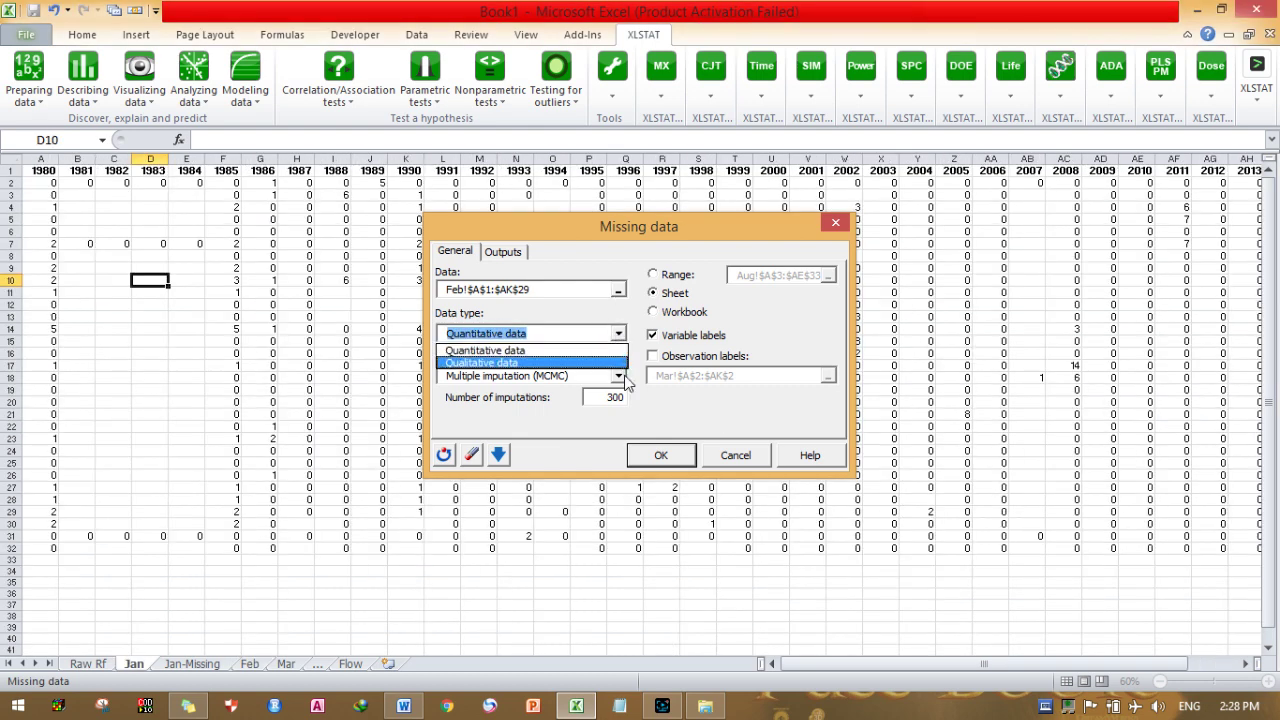
click(566, 376)
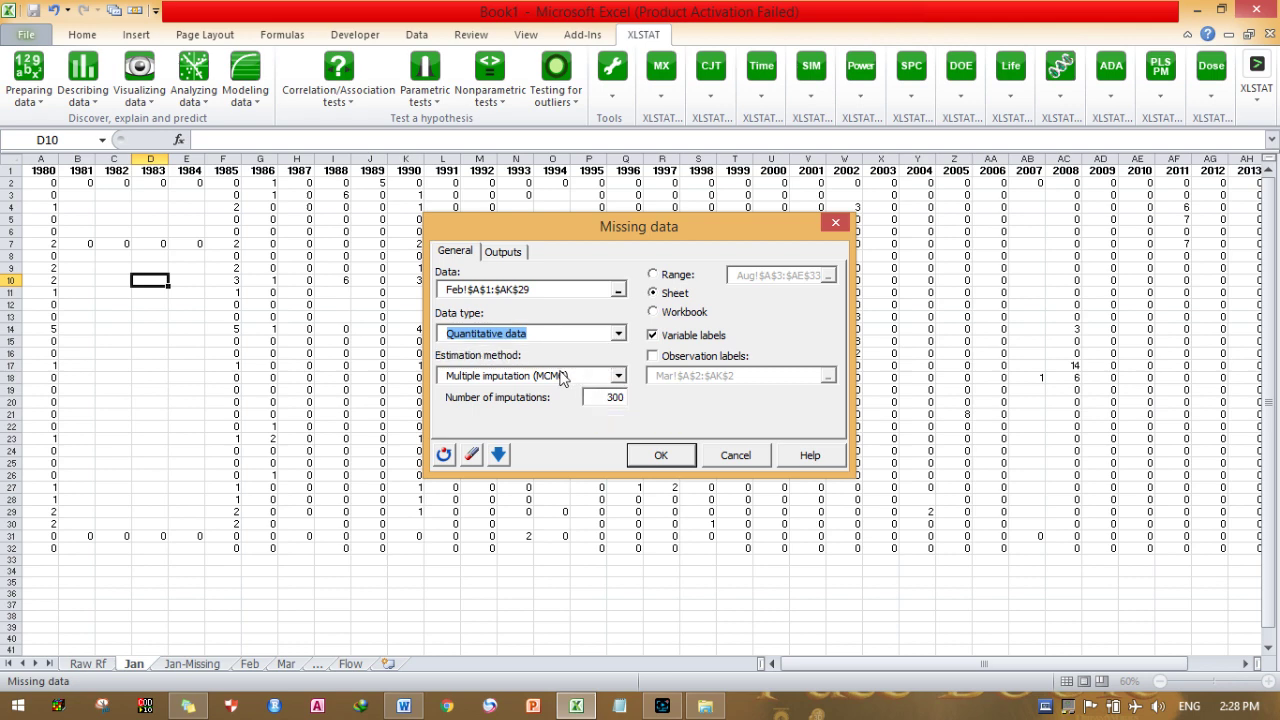
click(566, 376)
click(566, 376)
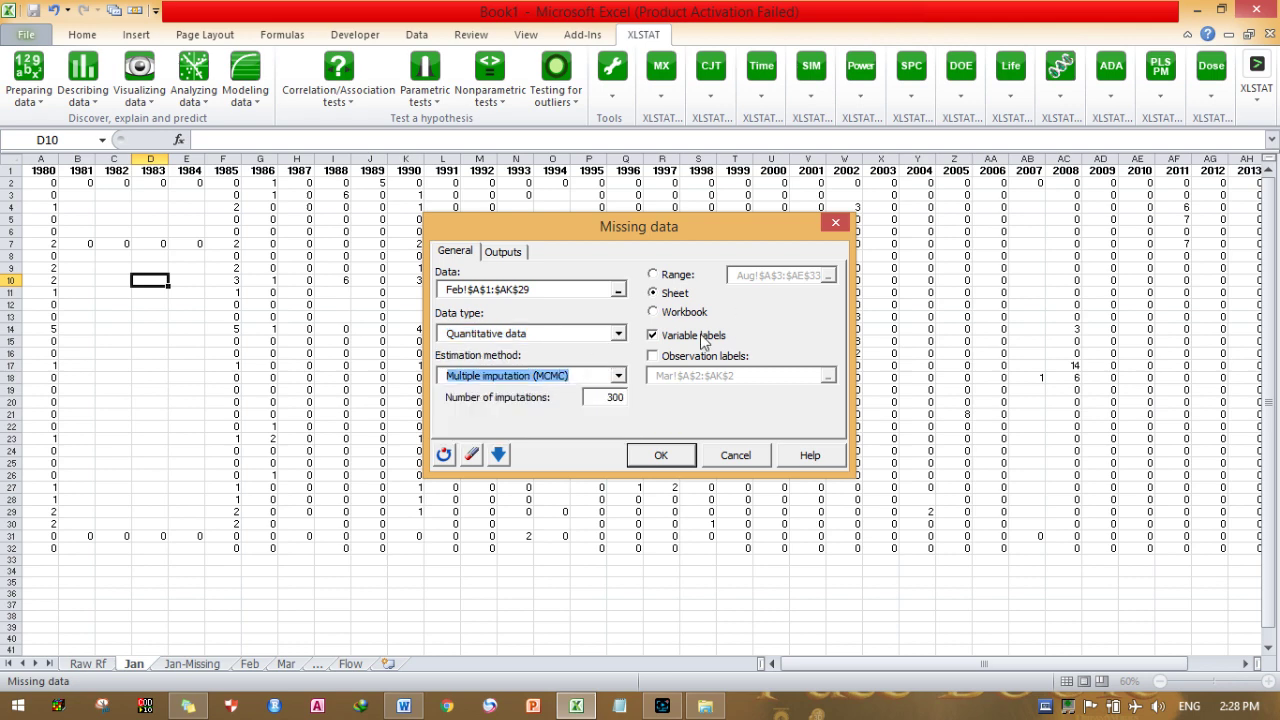
click(661, 455)
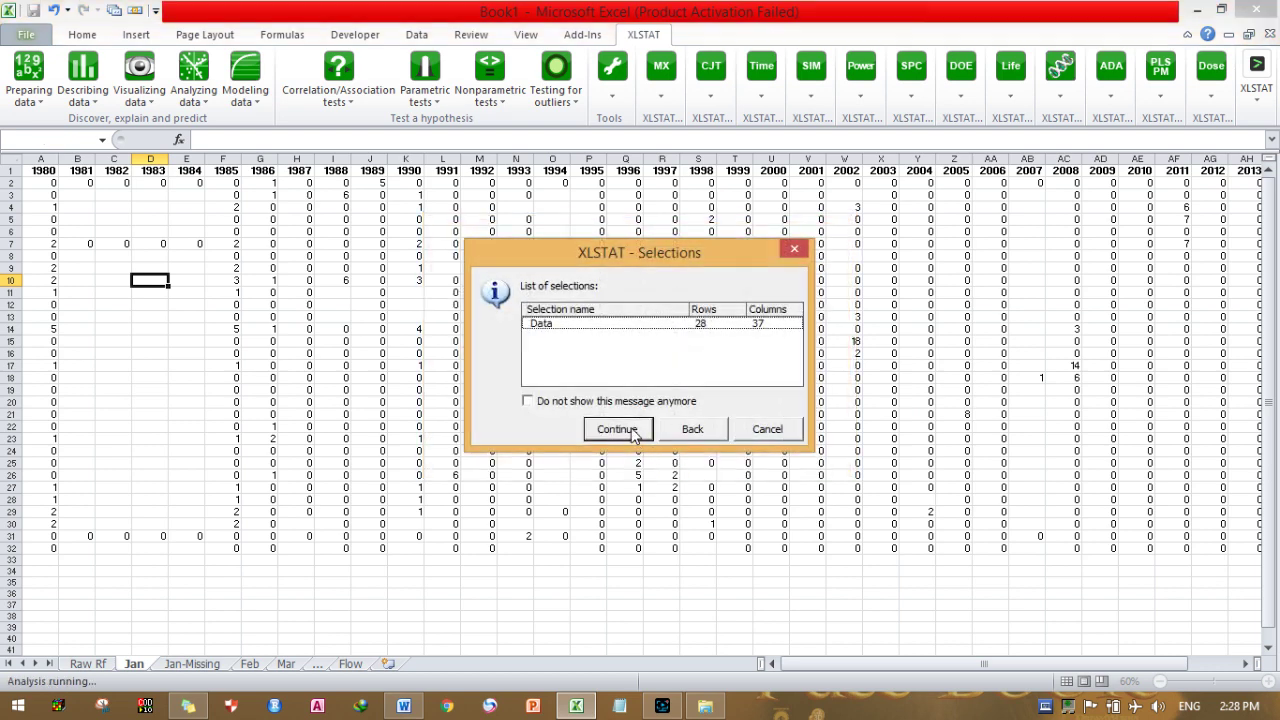
click(617, 429)
click(633, 455)
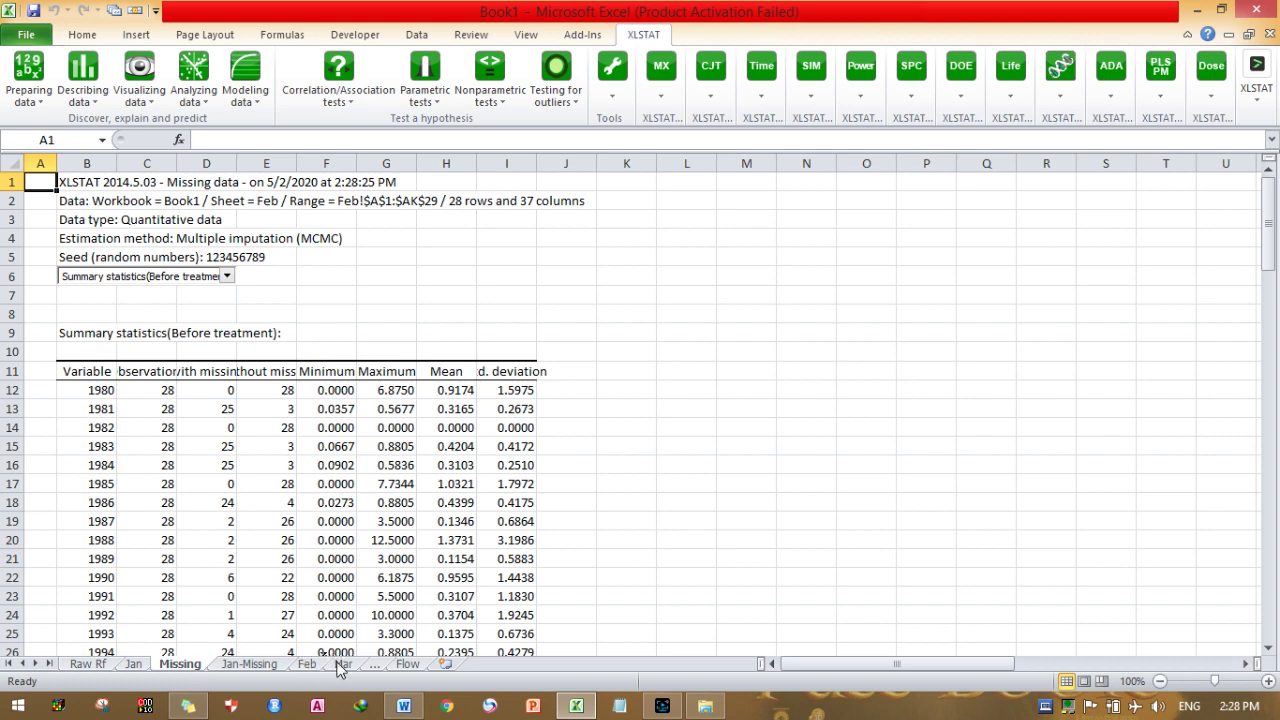
Move the new Missing sheet directly after the Feb sheet and rename it Feb-Missing.
drag(180, 664, 338, 668)
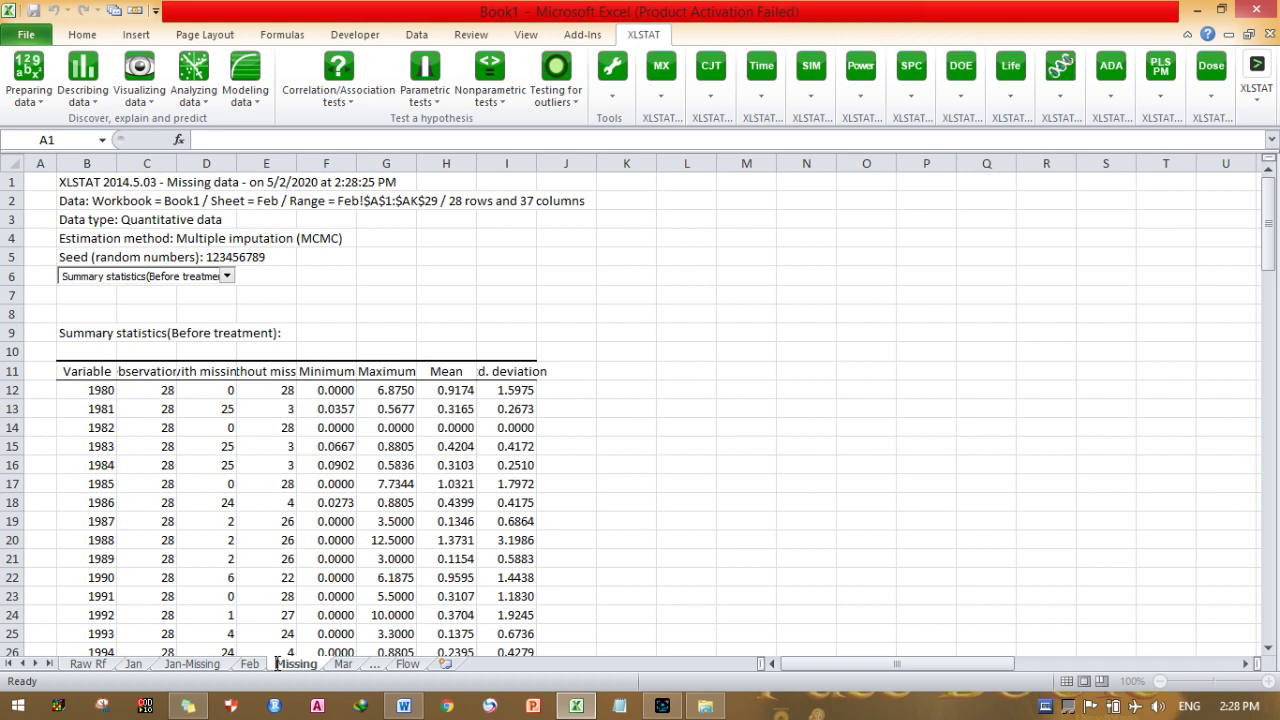
text(Feb-)
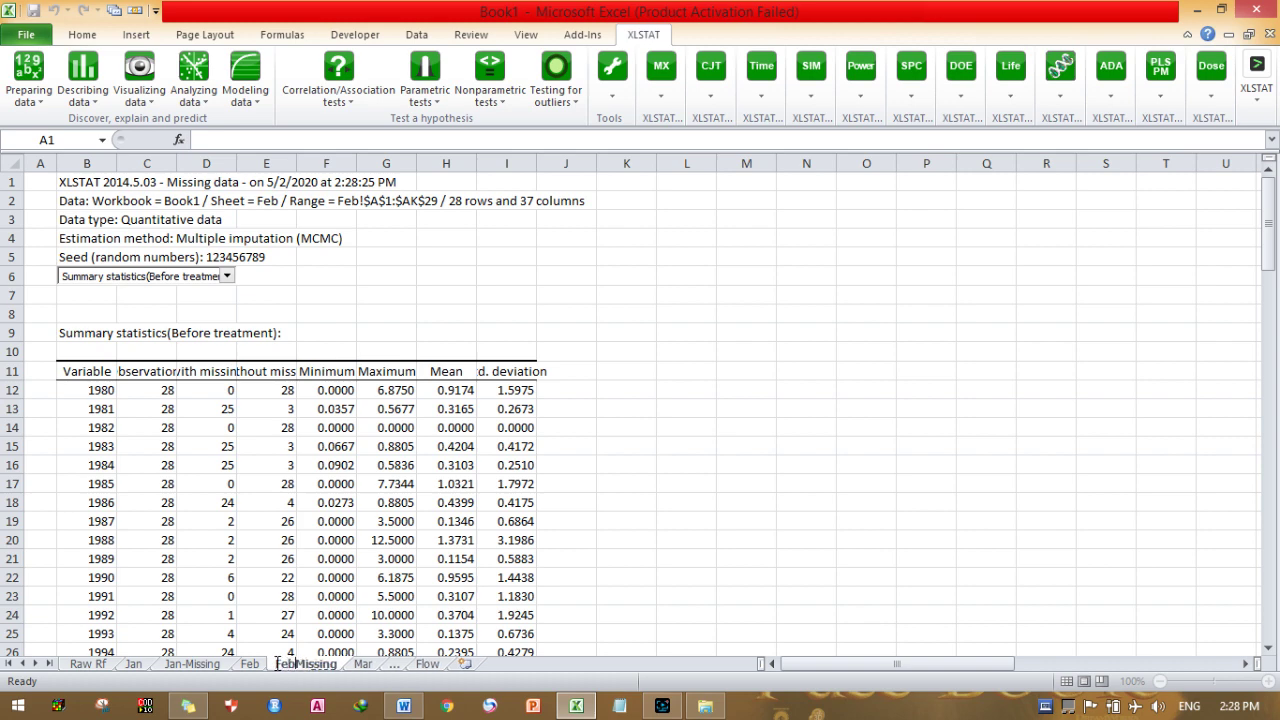
click(252, 666)
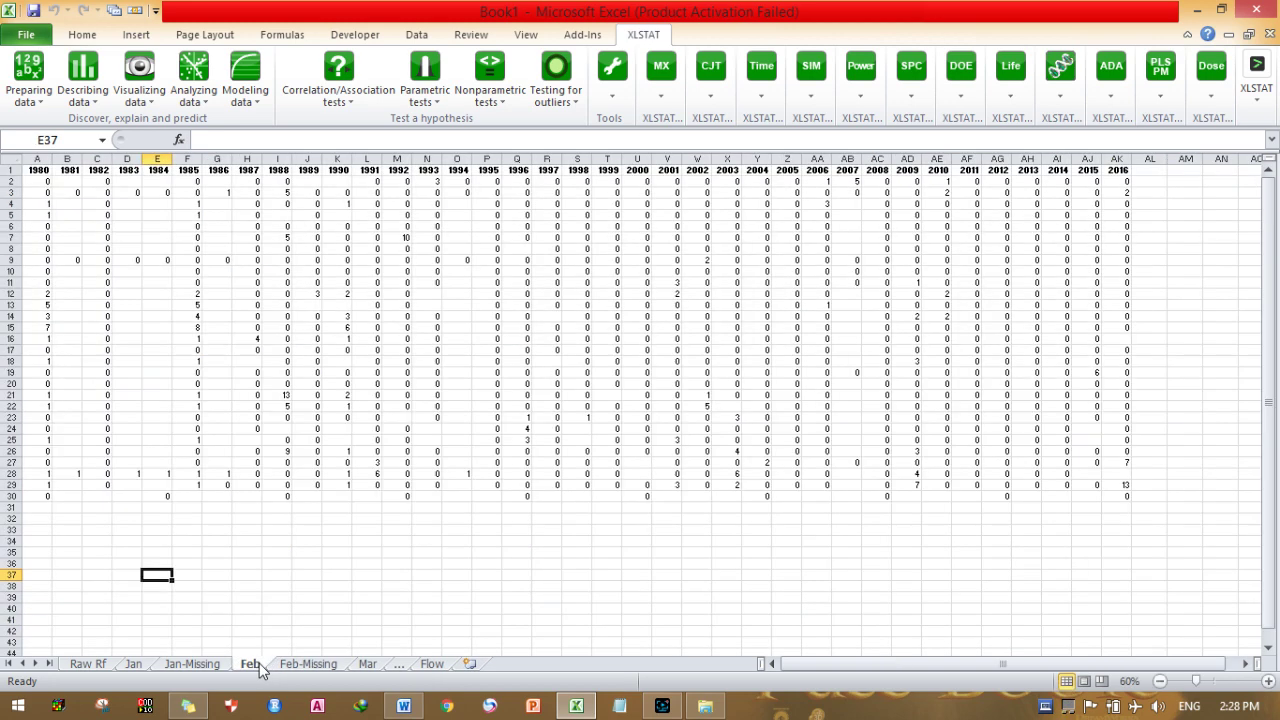
Try to copy the entire row 30 of the Feb sheet into Feb-Missing at C124, below the completed data.
click(14, 497)
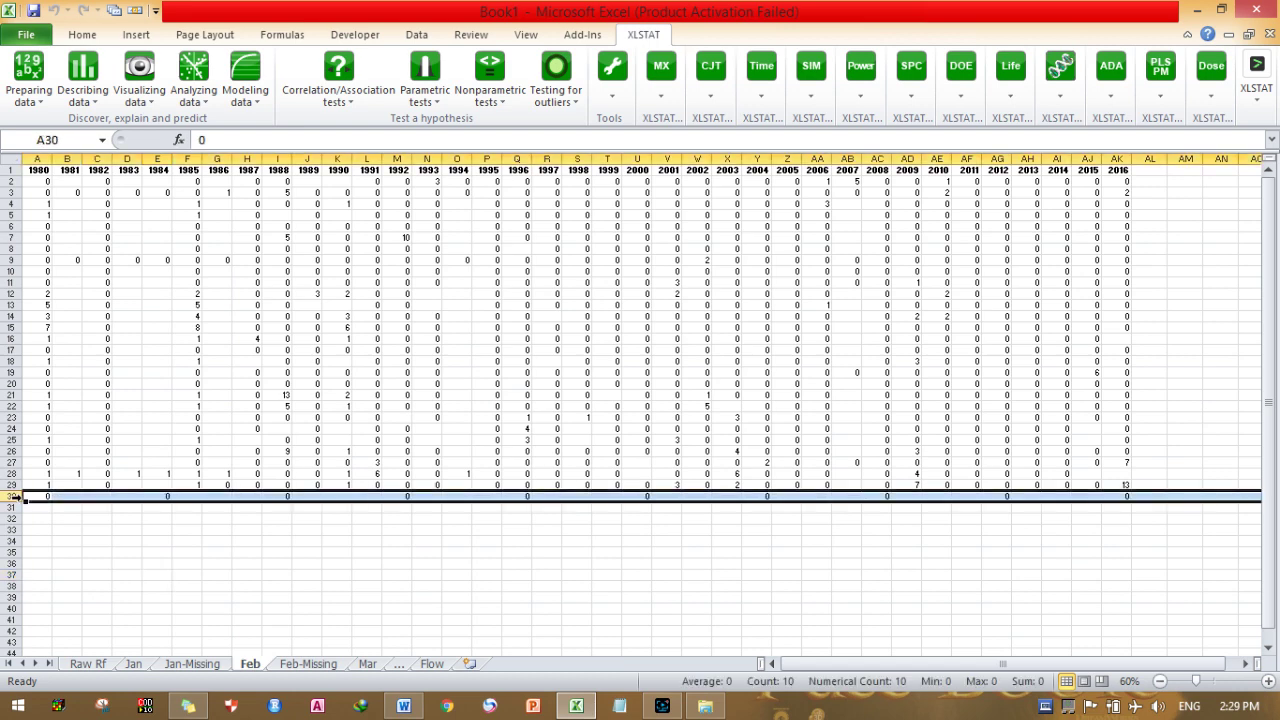
right_click(84, 500)
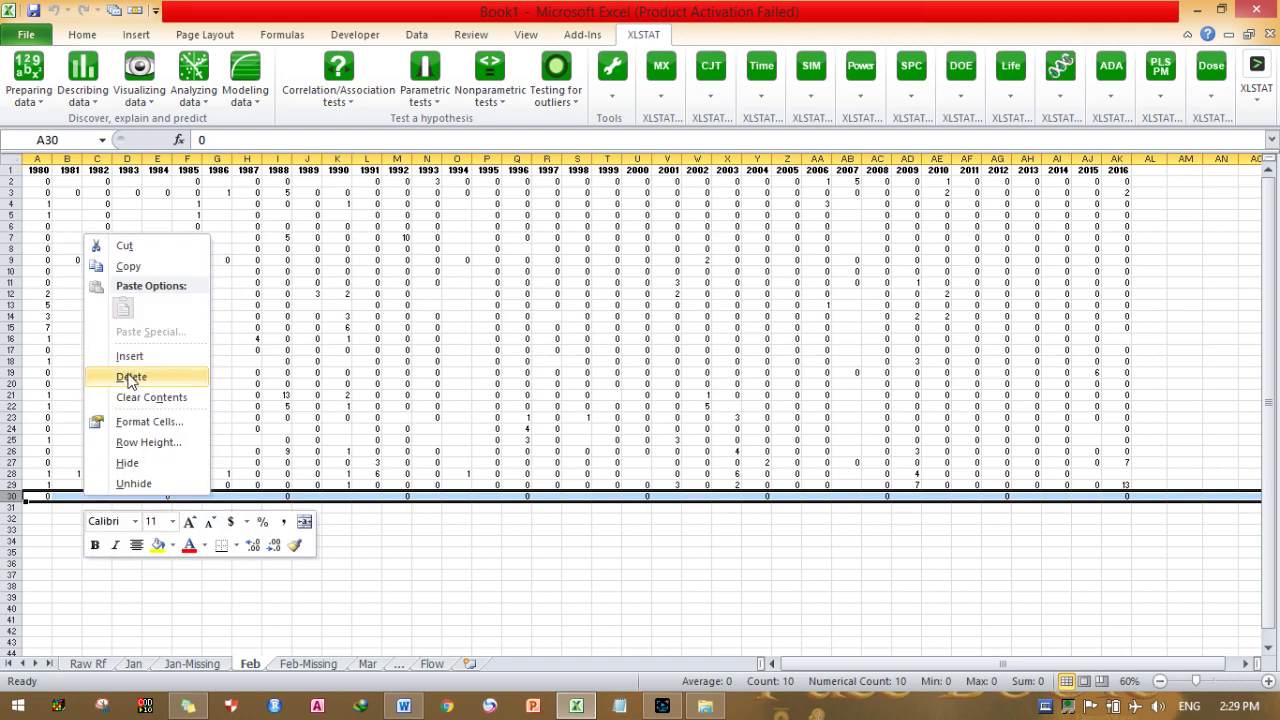
click(128, 266)
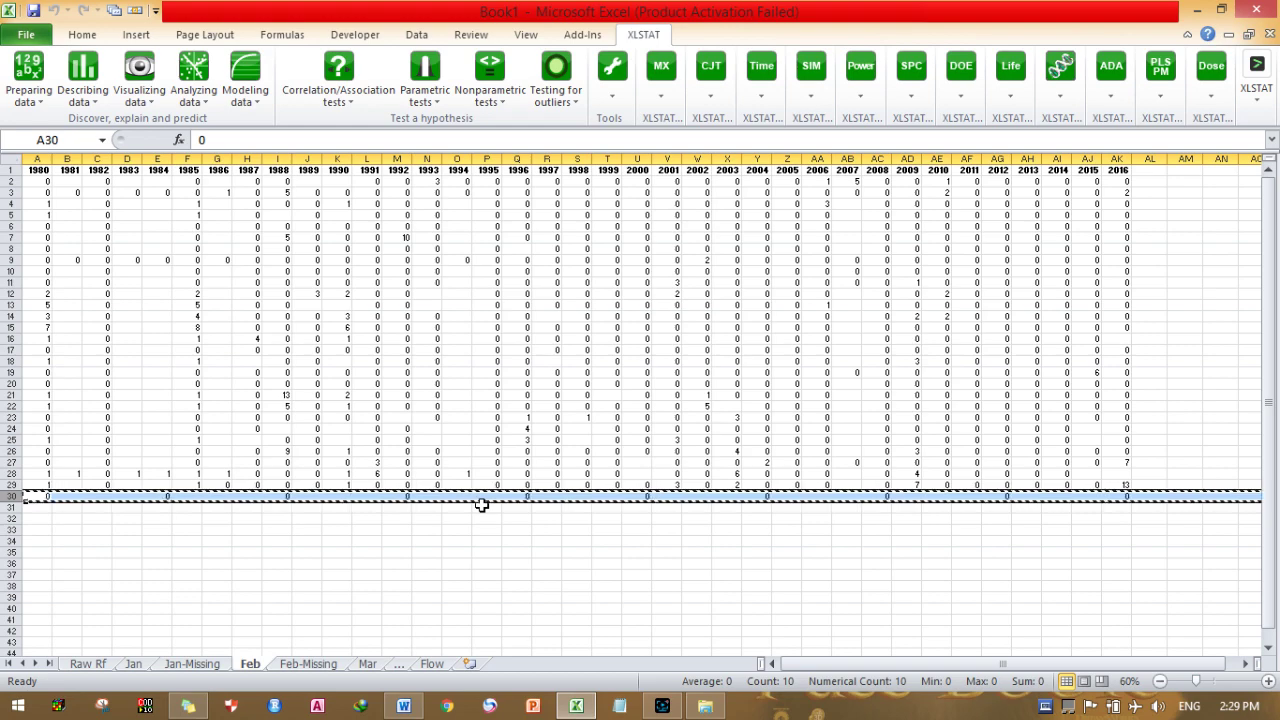
click(309, 664)
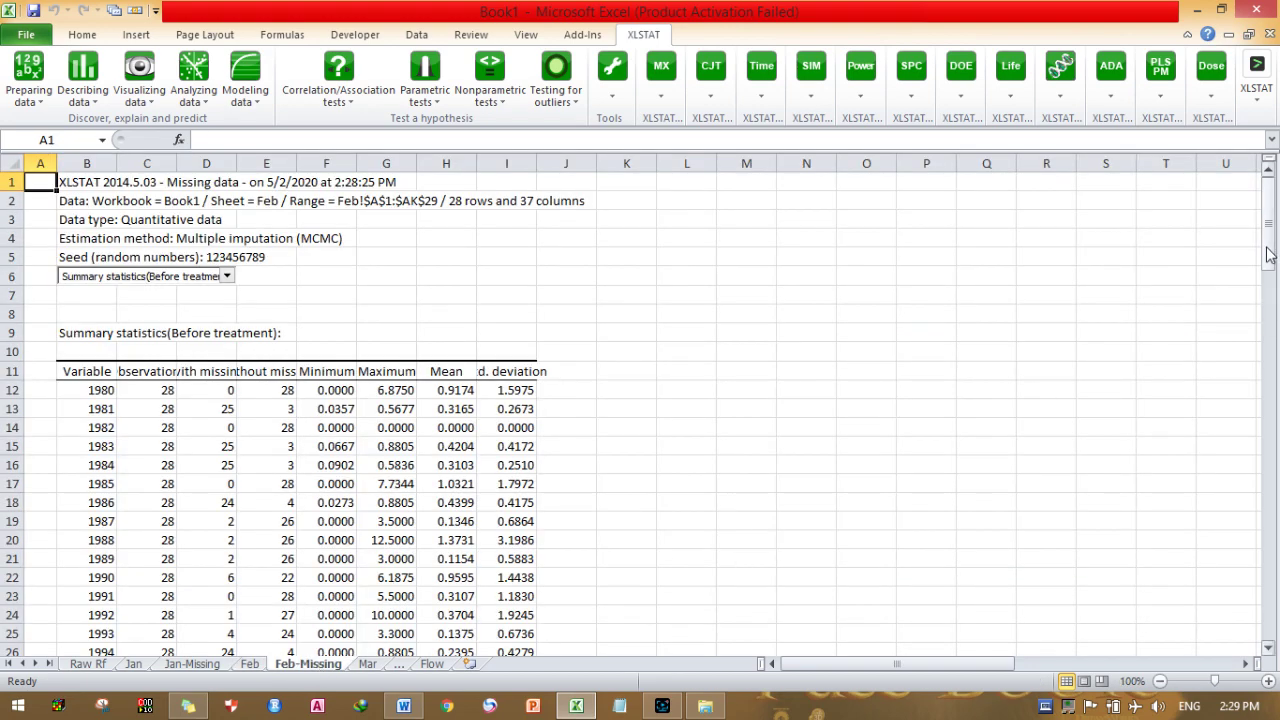
drag(1268, 254, 1277, 598)
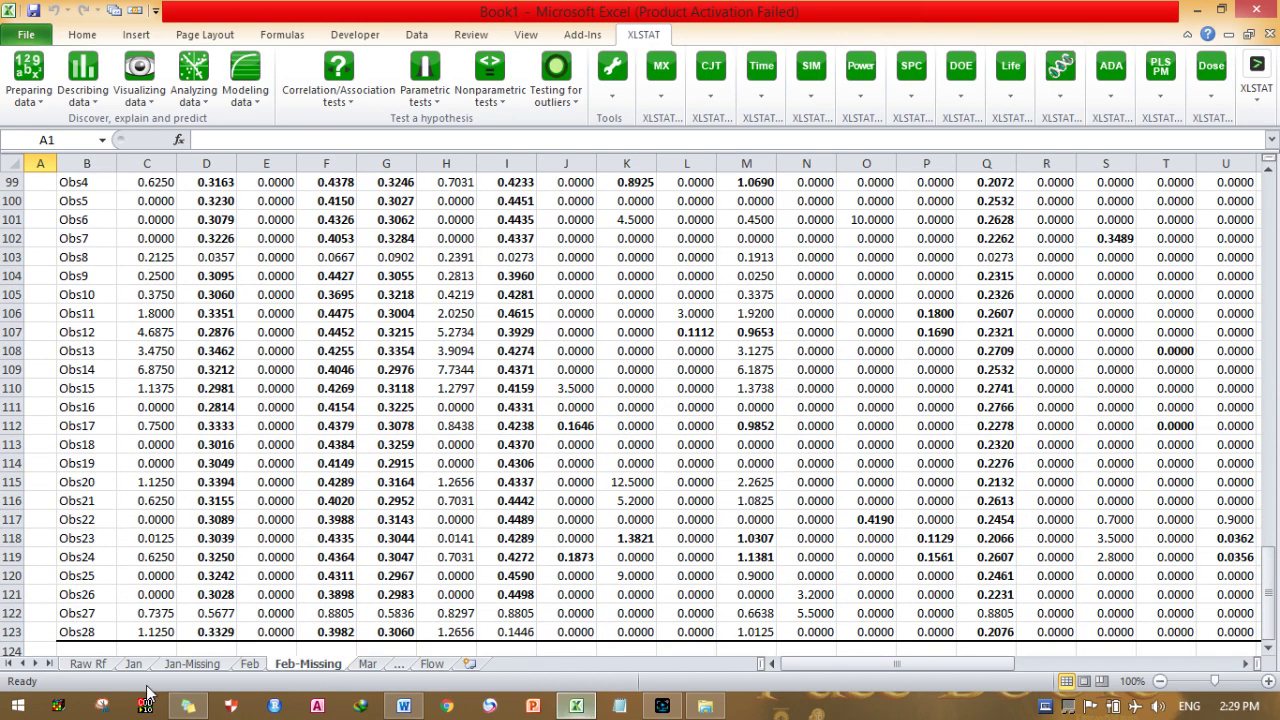
click(147, 650)
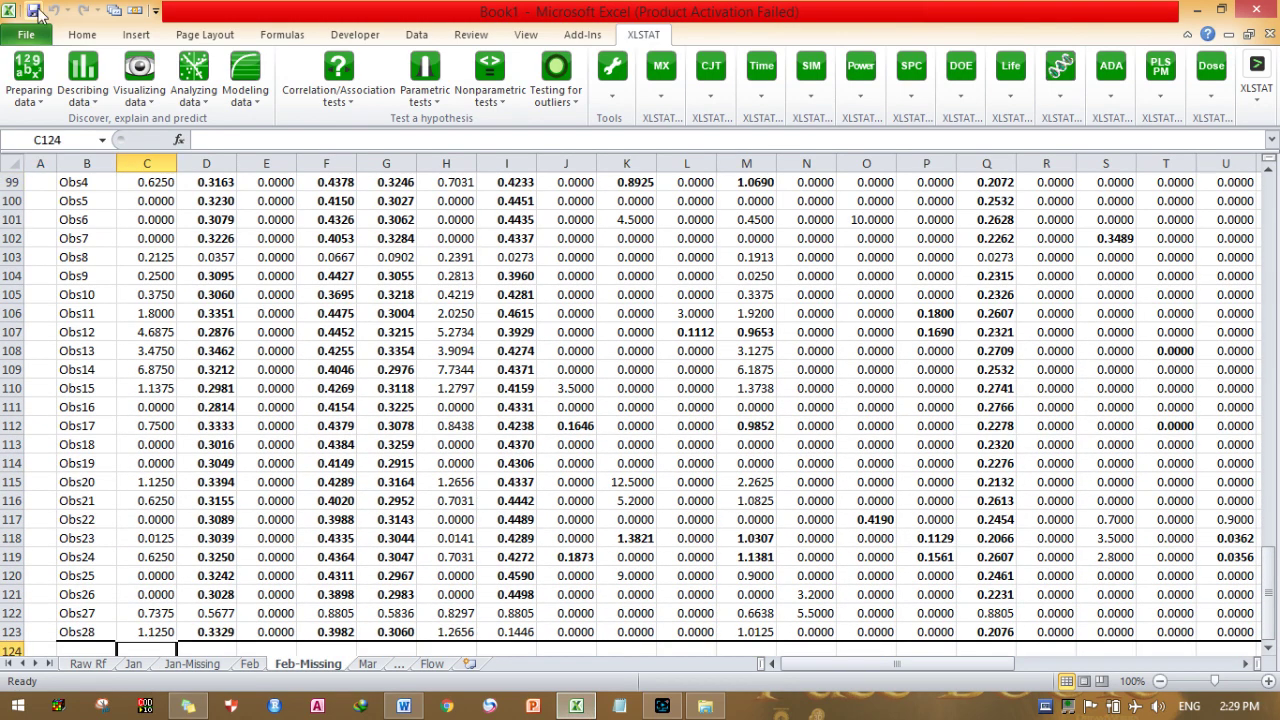
click(82, 34)
click(23, 80)
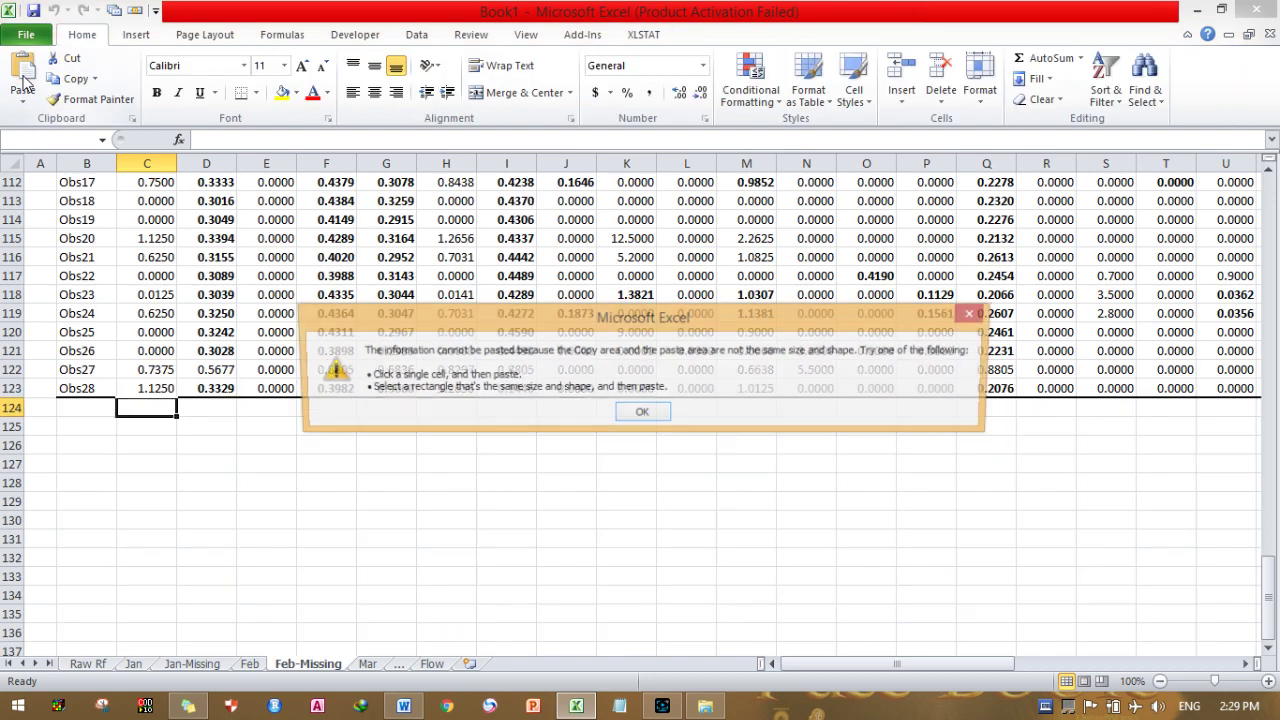
click(640, 413)
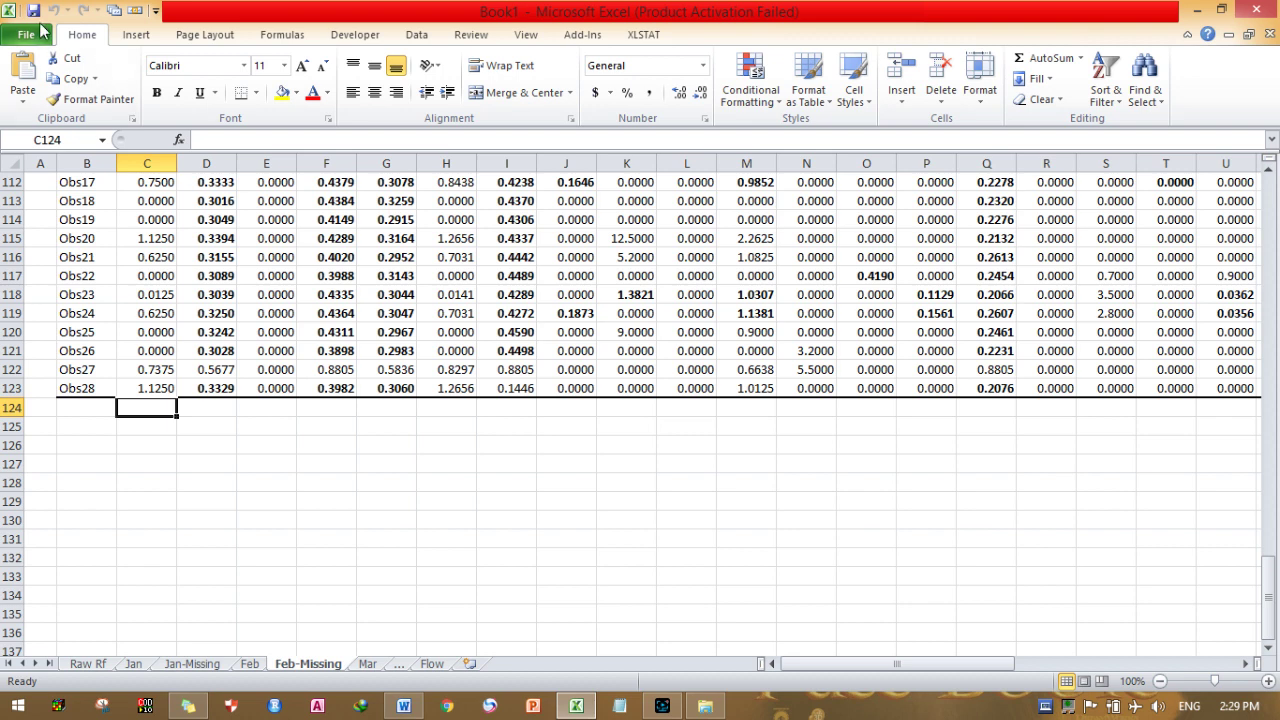
Copy only the leap-day values in A30:AK30 of the Feb sheet and paste them into Feb-Missing at C124.
click(249, 664)
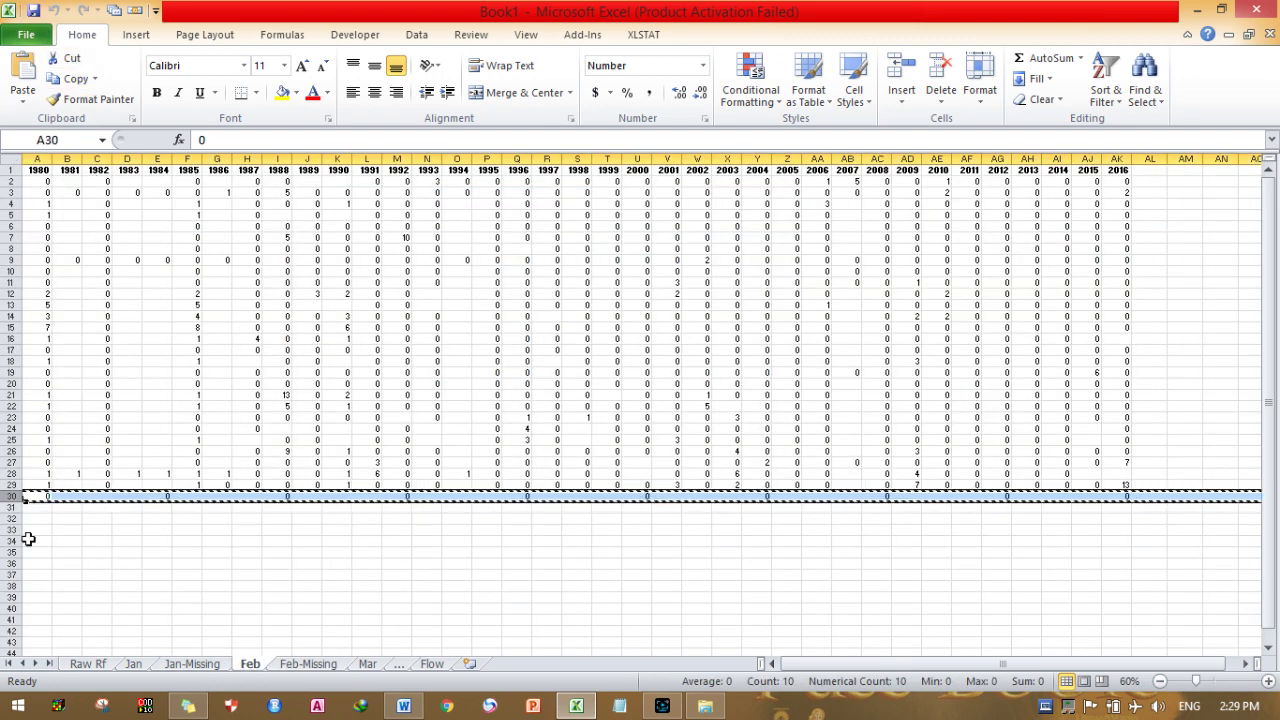
drag(36, 496, 1124, 508)
key(ctrl+c)
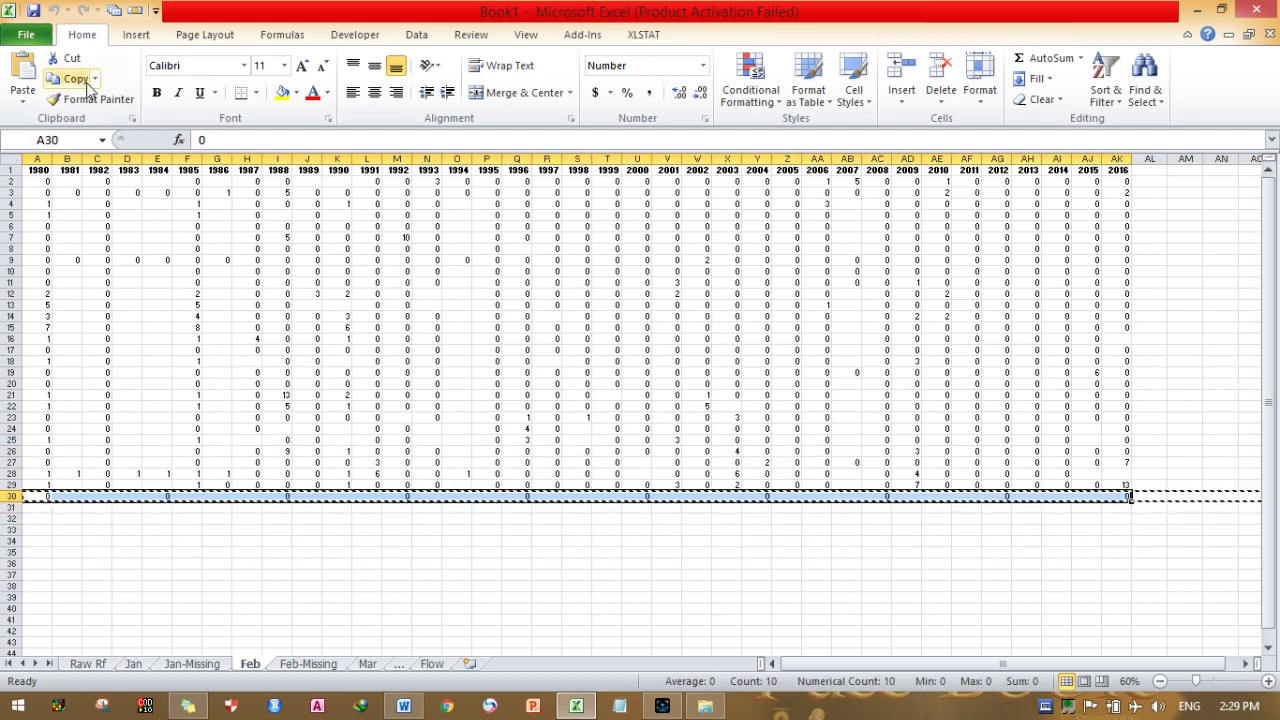
click(301, 664)
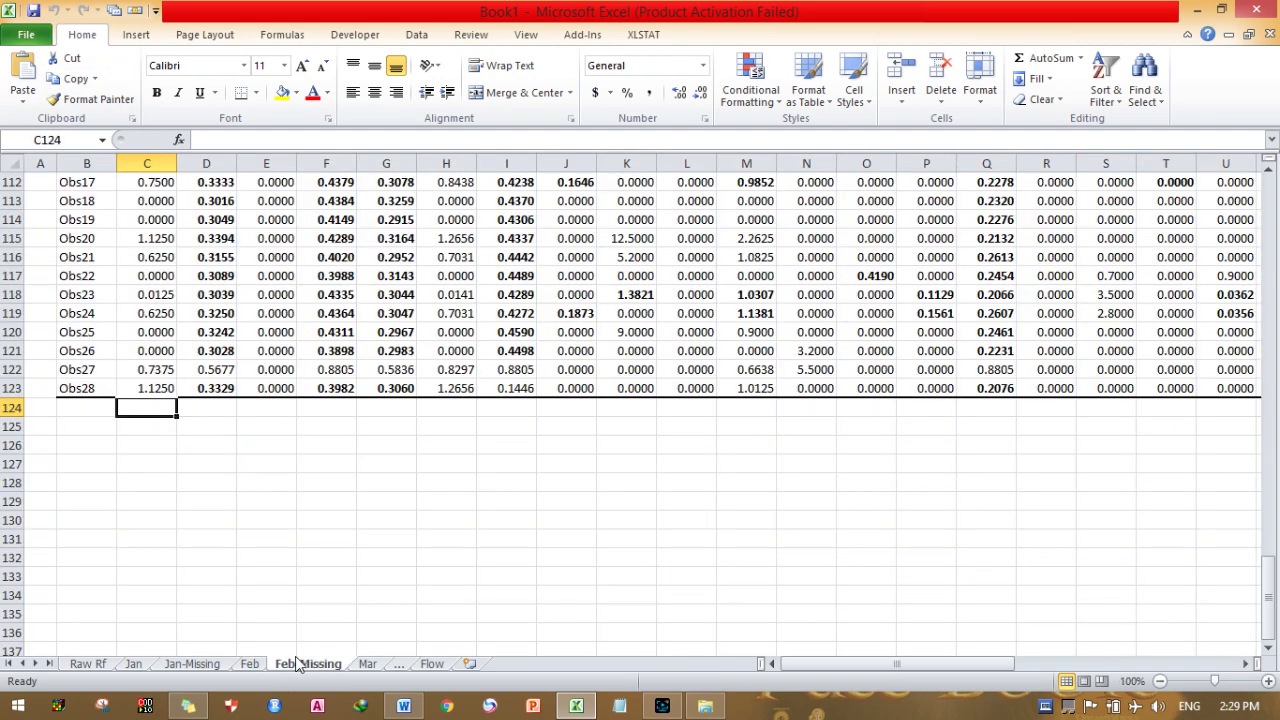
click(22, 70)
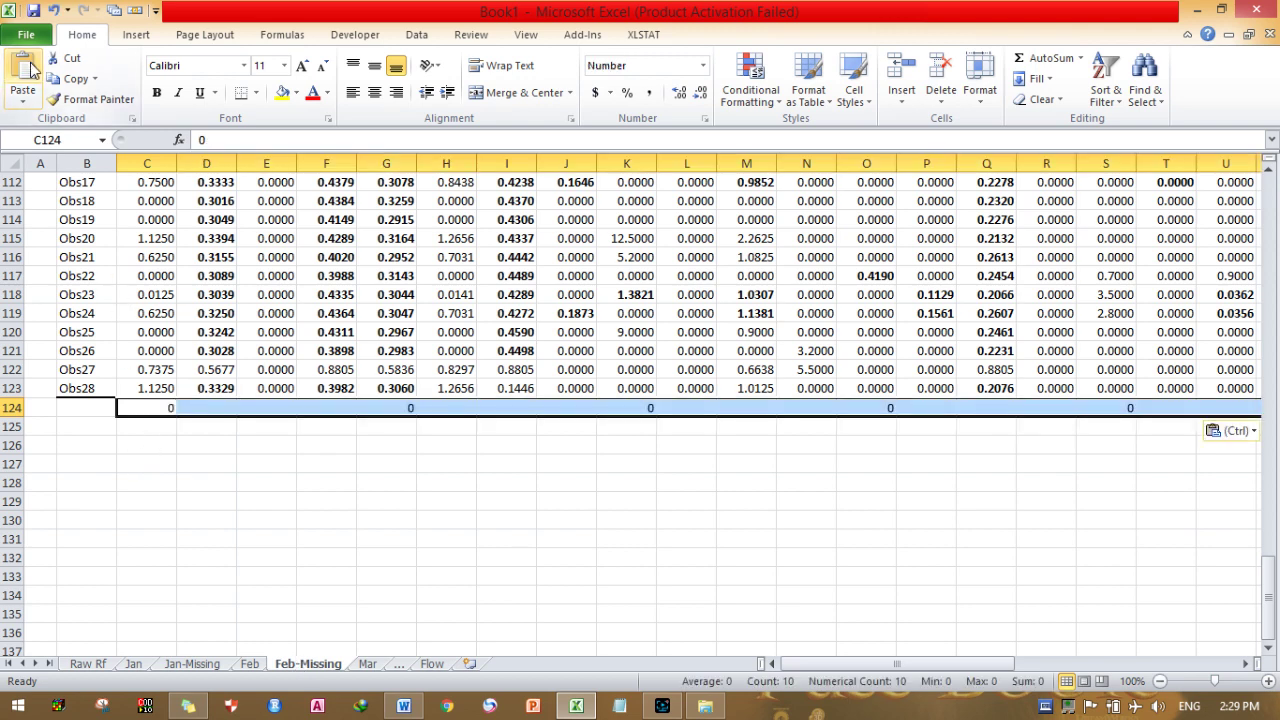
Extend the observation labels in column B from Obs28 down one row to label row 124 as Obs29.
click(88, 388)
drag(119, 399, 122, 420)
click(128, 481)
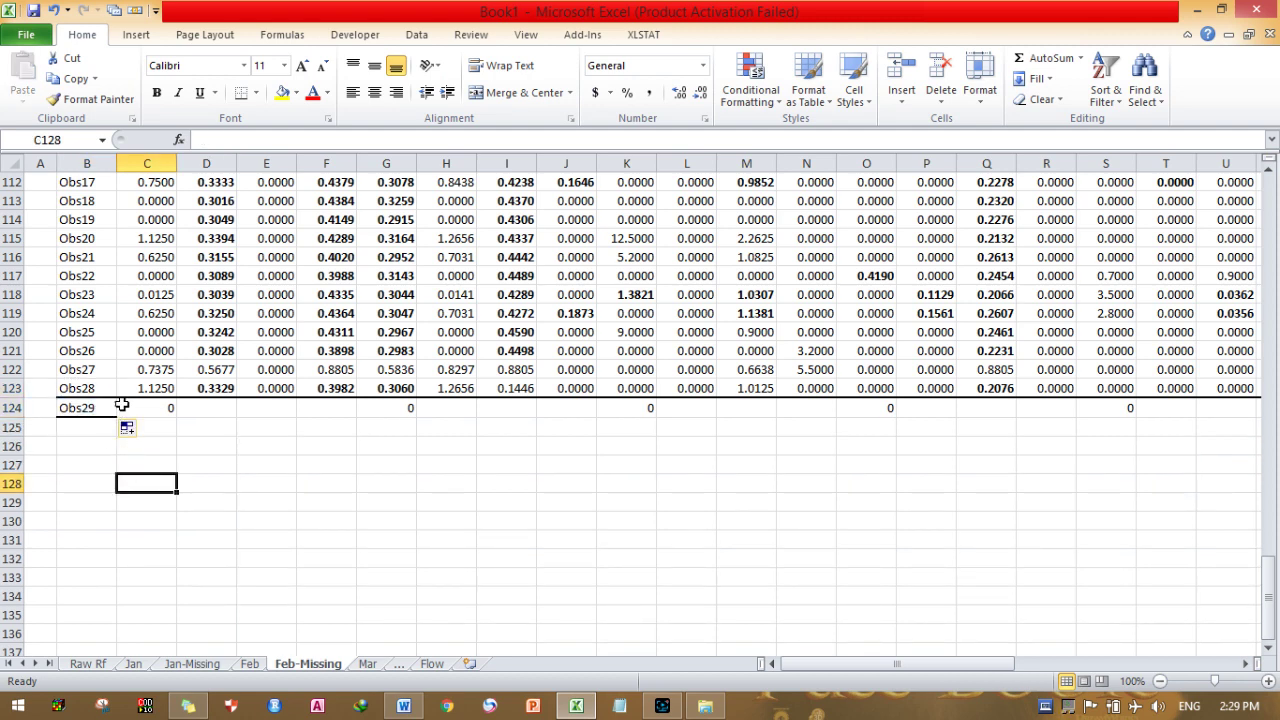
click(164, 408)
drag(222, 404, 320, 406)
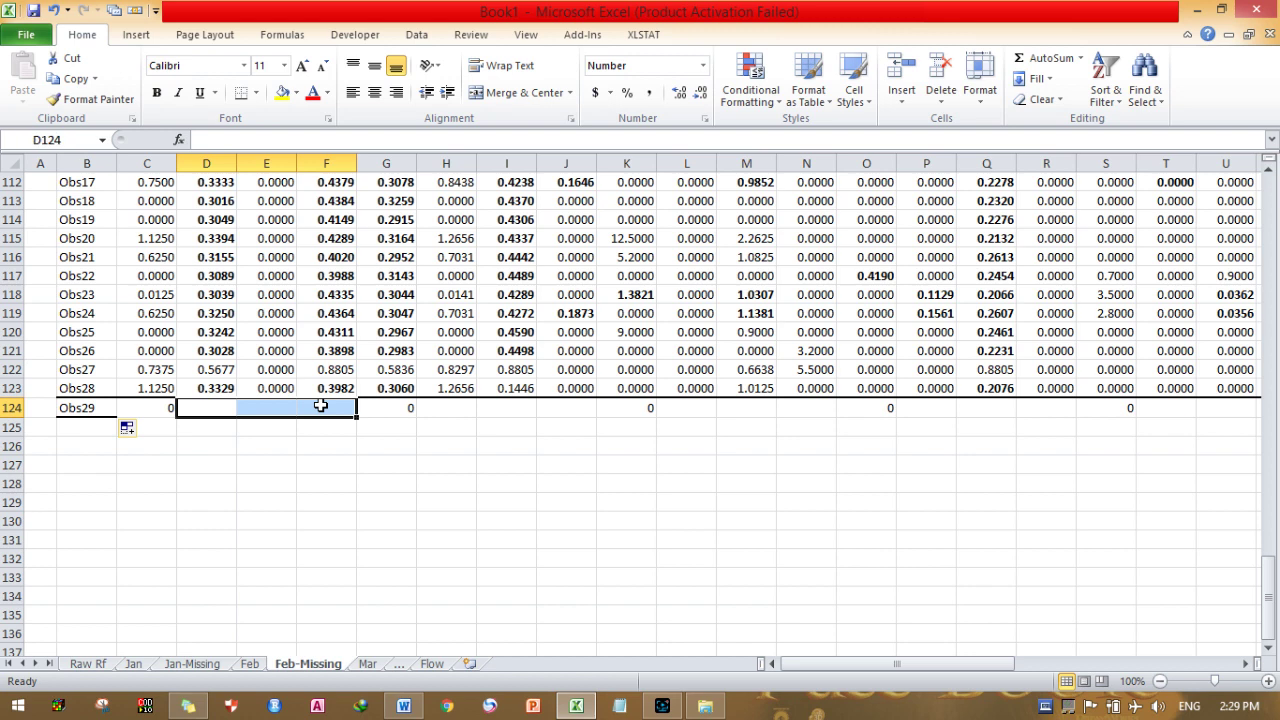
click(508, 440)
click(303, 318)
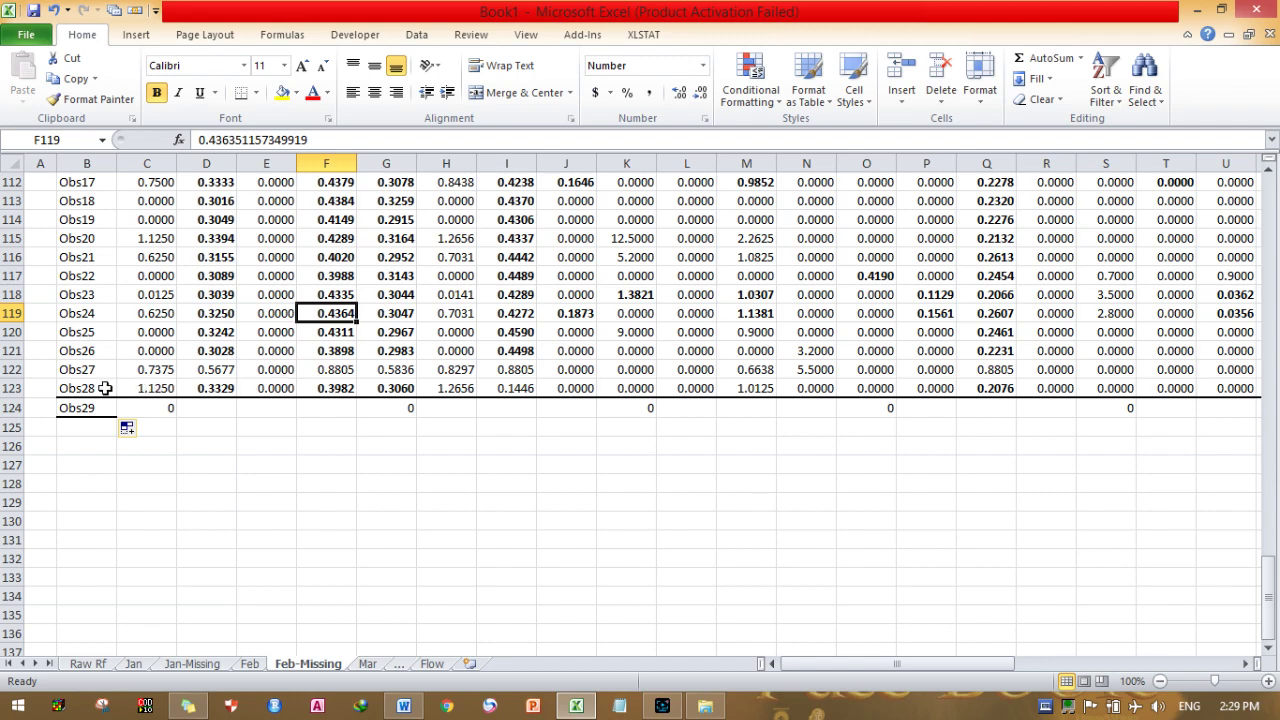
Remove the border from the Obs28 row, B123:AM123, between the completed data and the added leap-day row.
drag(105, 388, 1162, 398)
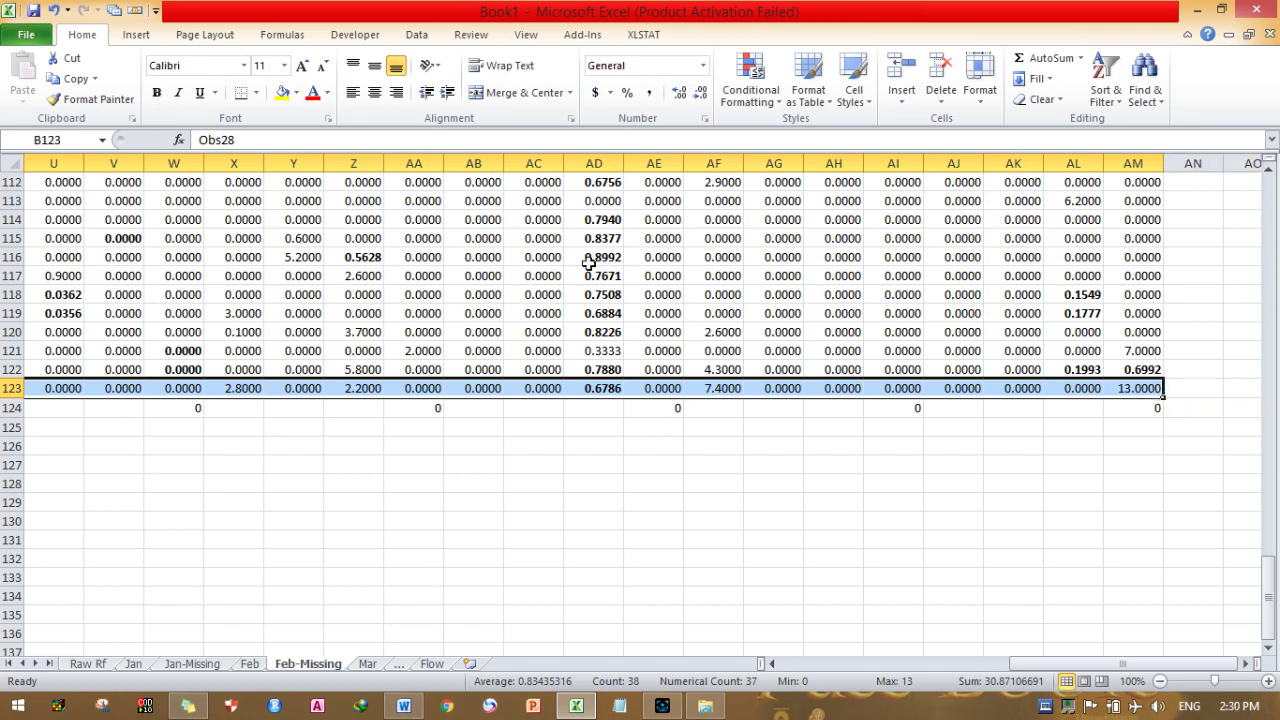
click(256, 93)
click(270, 222)
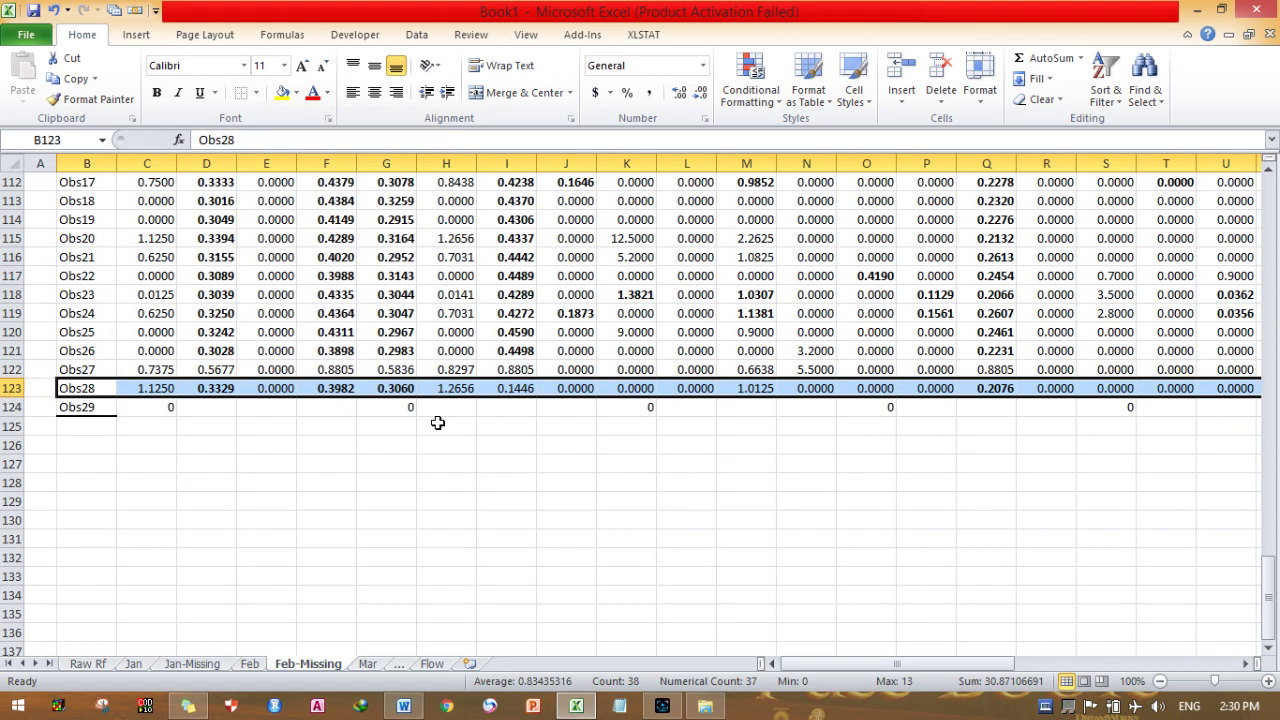
click(438, 424)
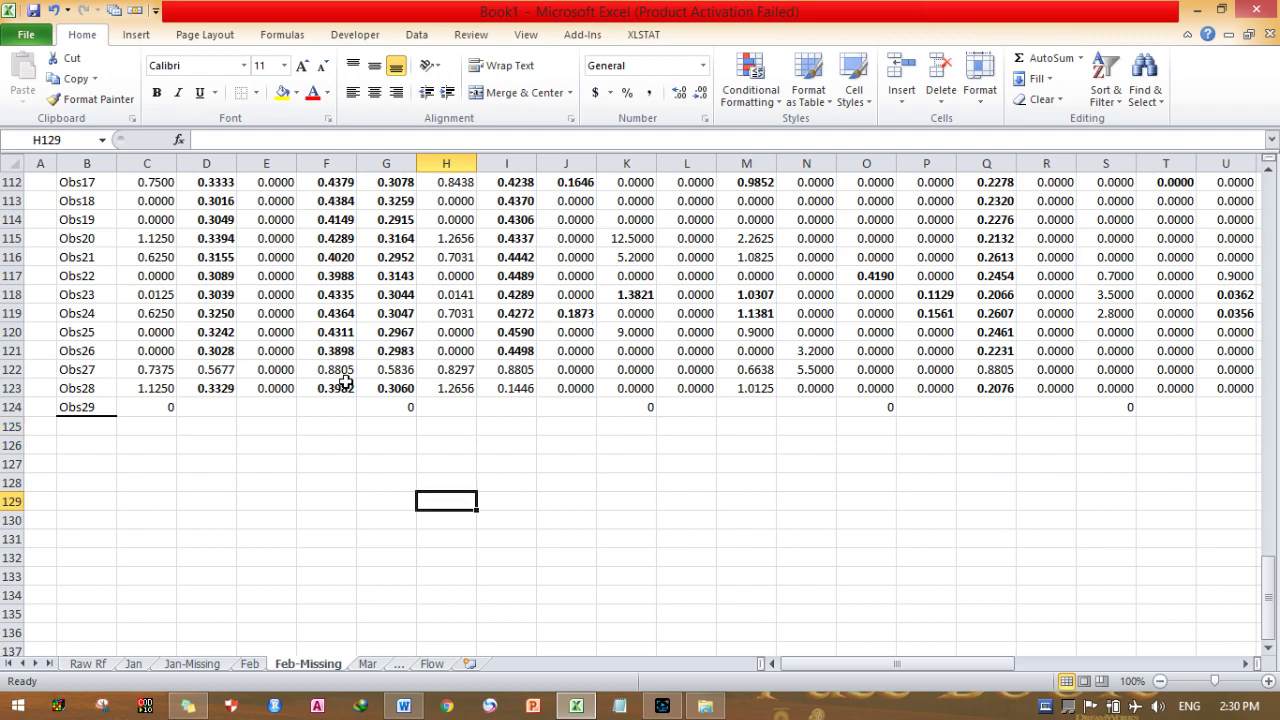
click(160, 405)
drag(160, 405, 1200, 201)
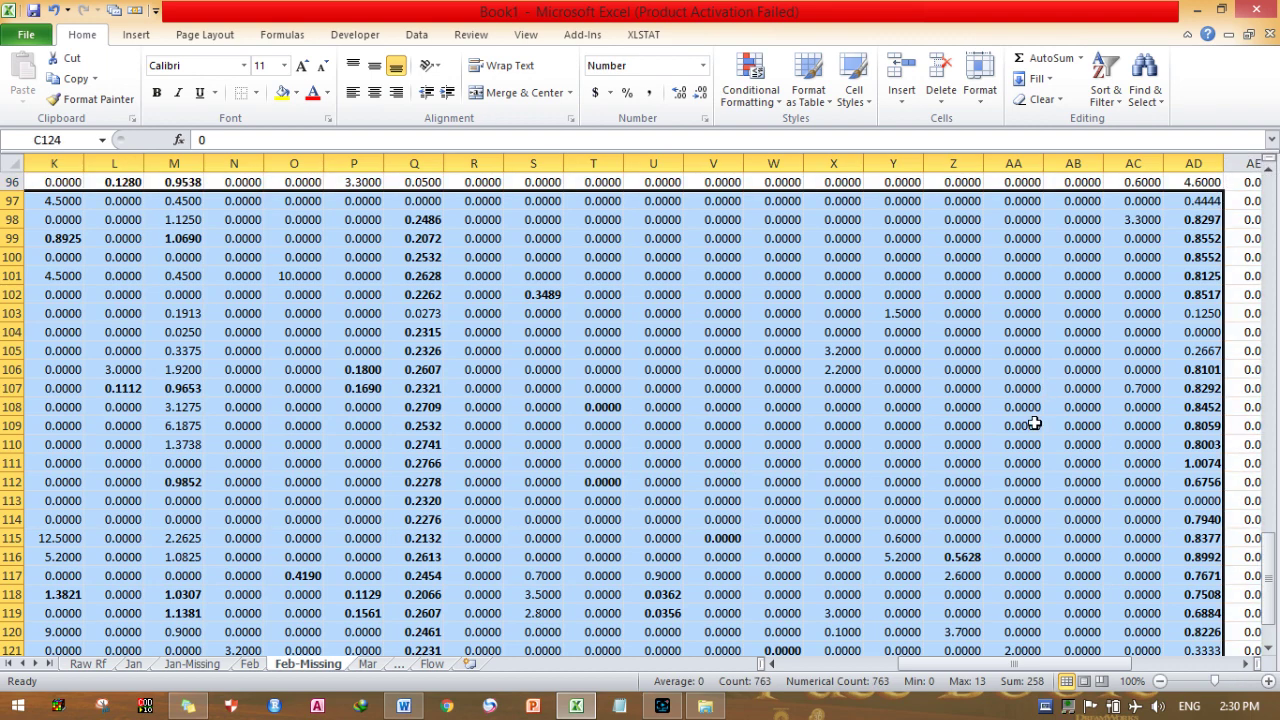
click(770, 551)
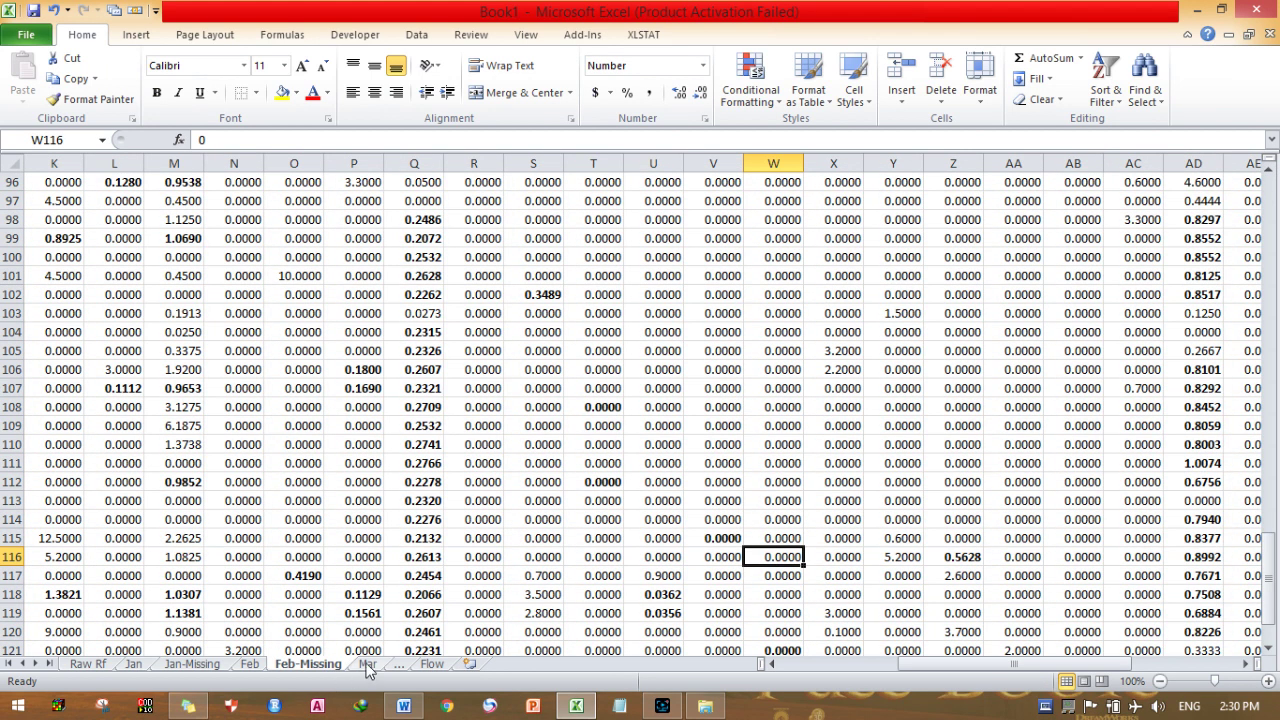